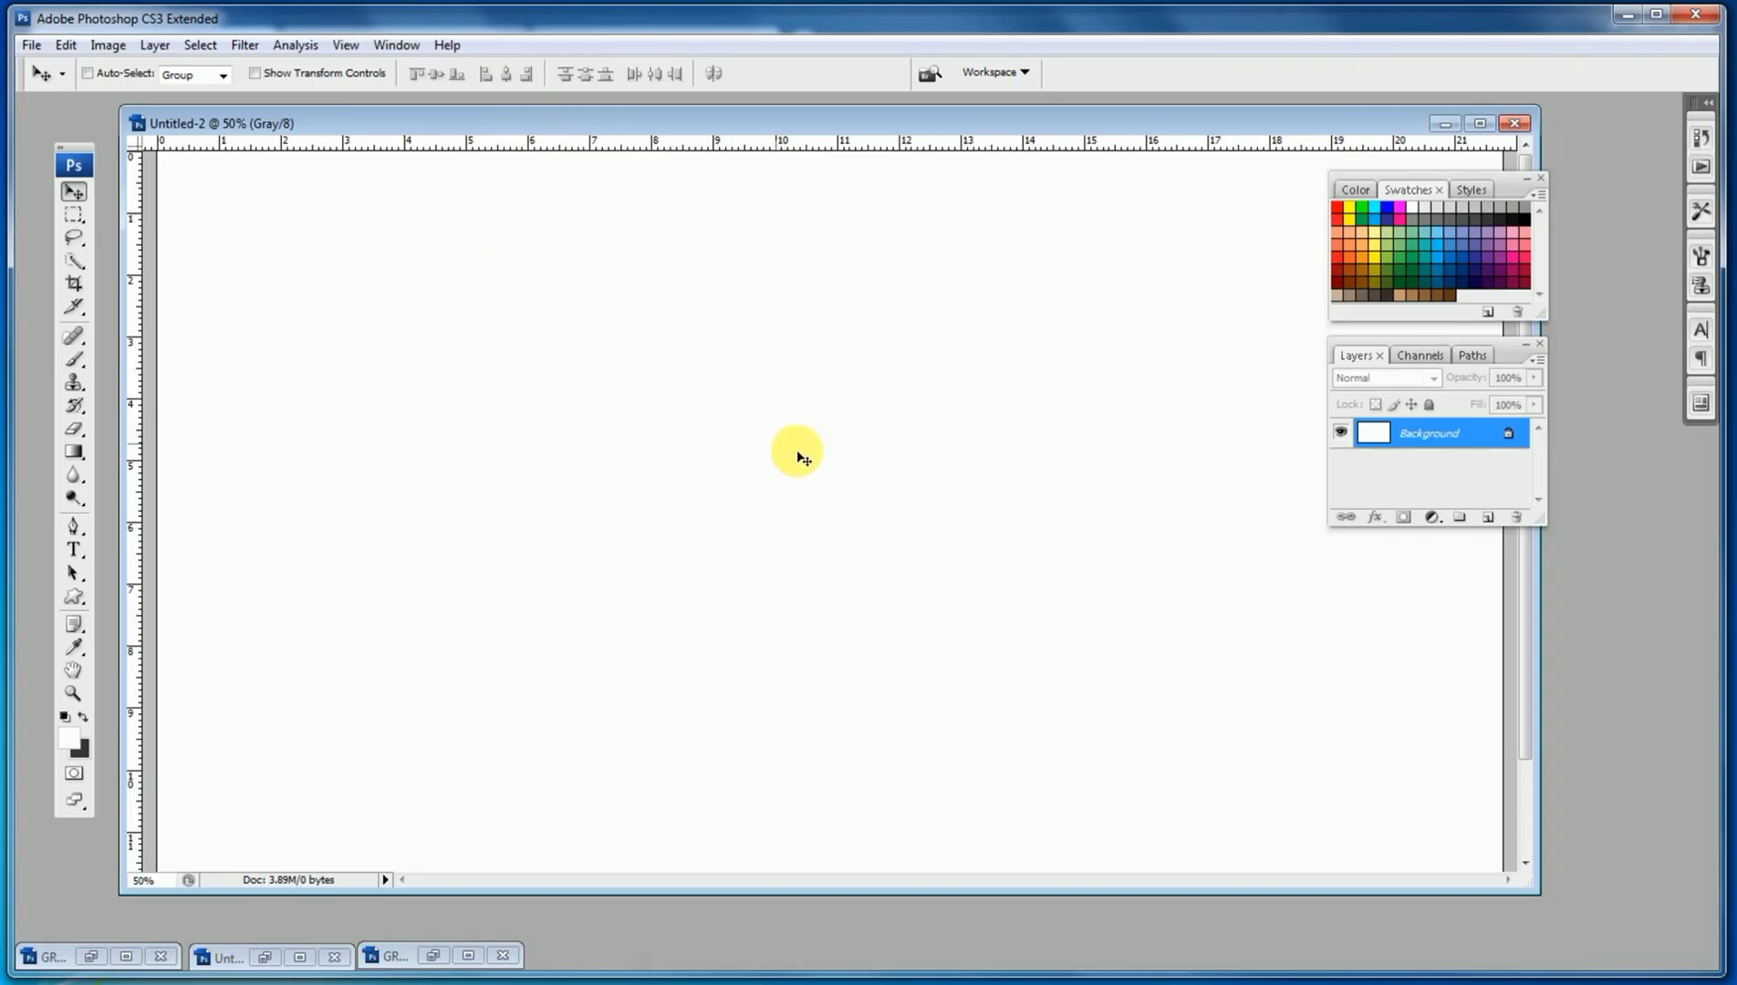
Set the blank document's color mode to Grayscale.
{"action": "left_click", "coordinate": [824, 438], "text": "alt"}
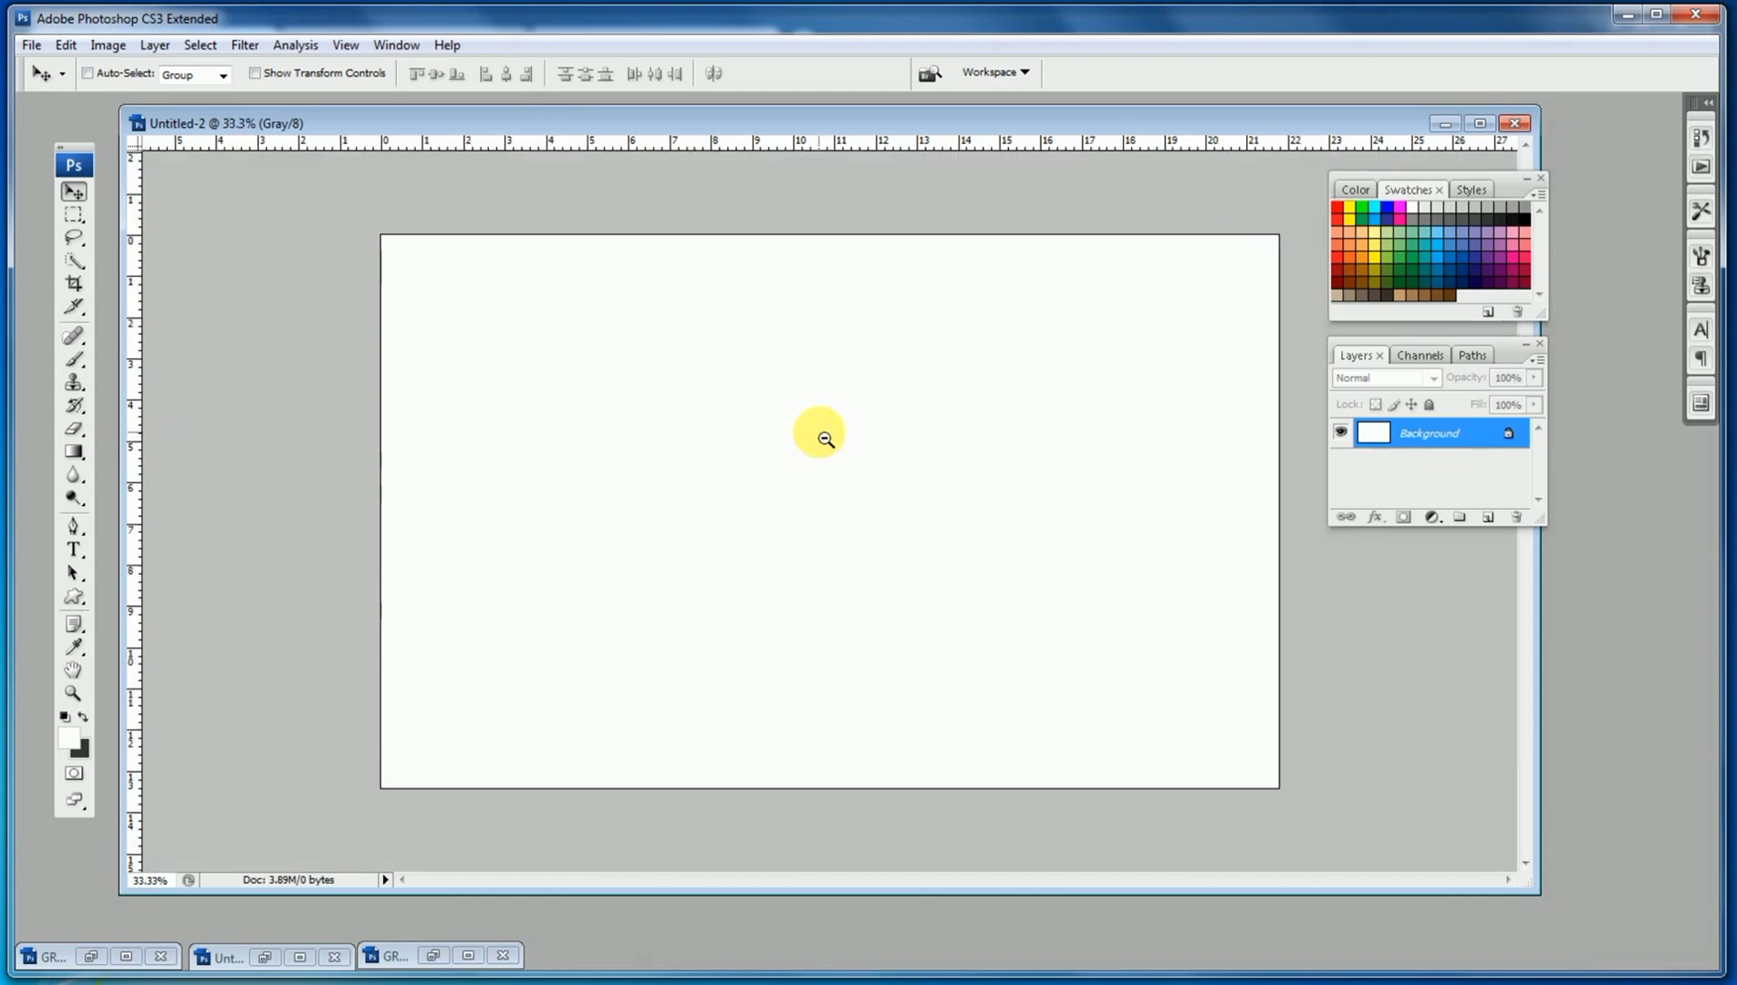
{"action": "left_click", "coordinate": [71, 239]}
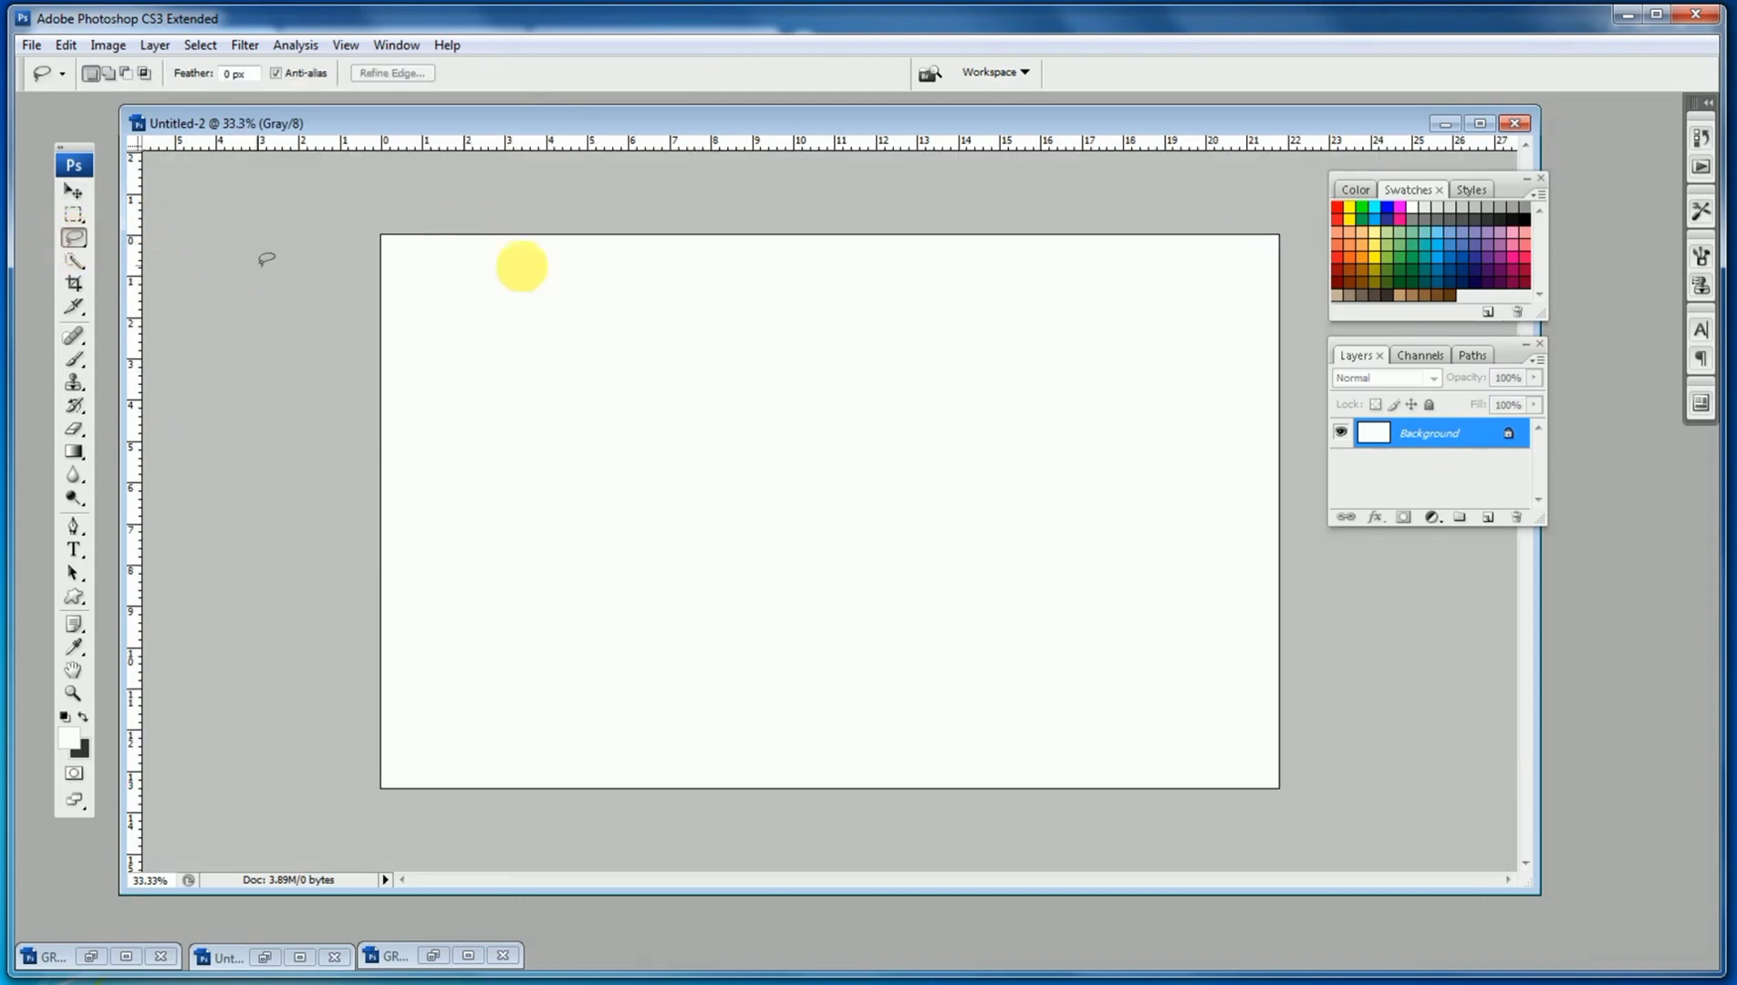
{"action": "left_click", "coordinate": [106, 46]}
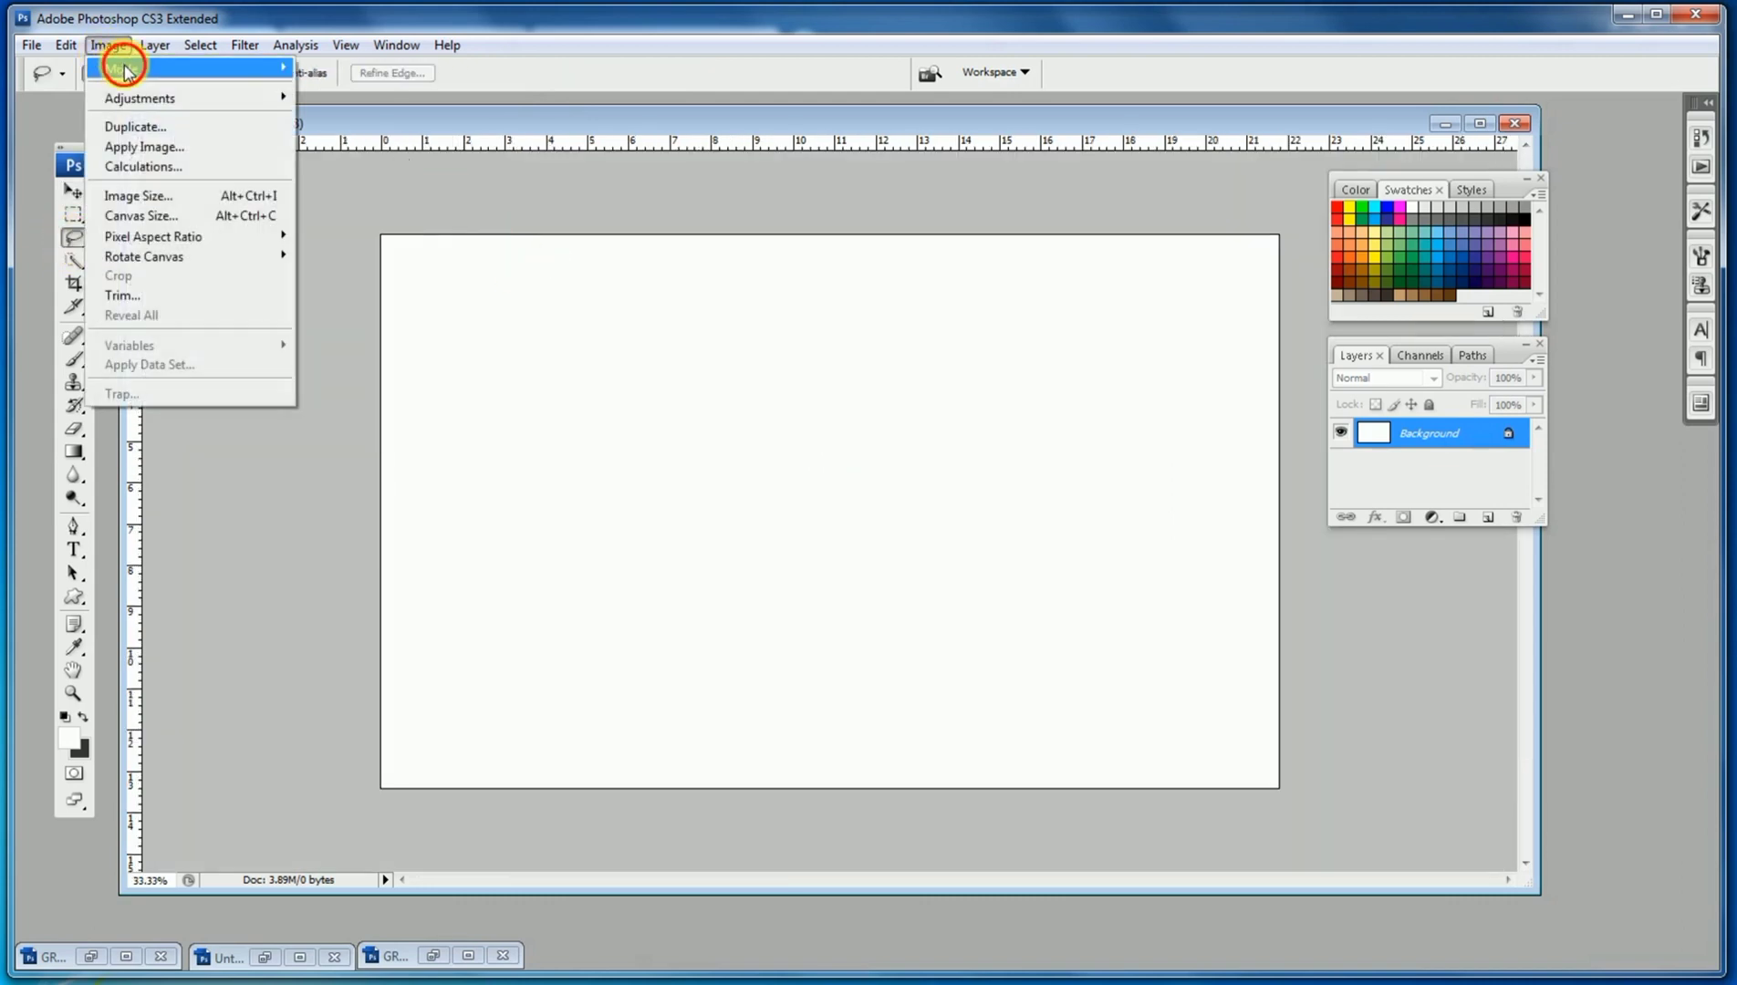
{"action": "mouse_move", "coordinate": [137, 68]}
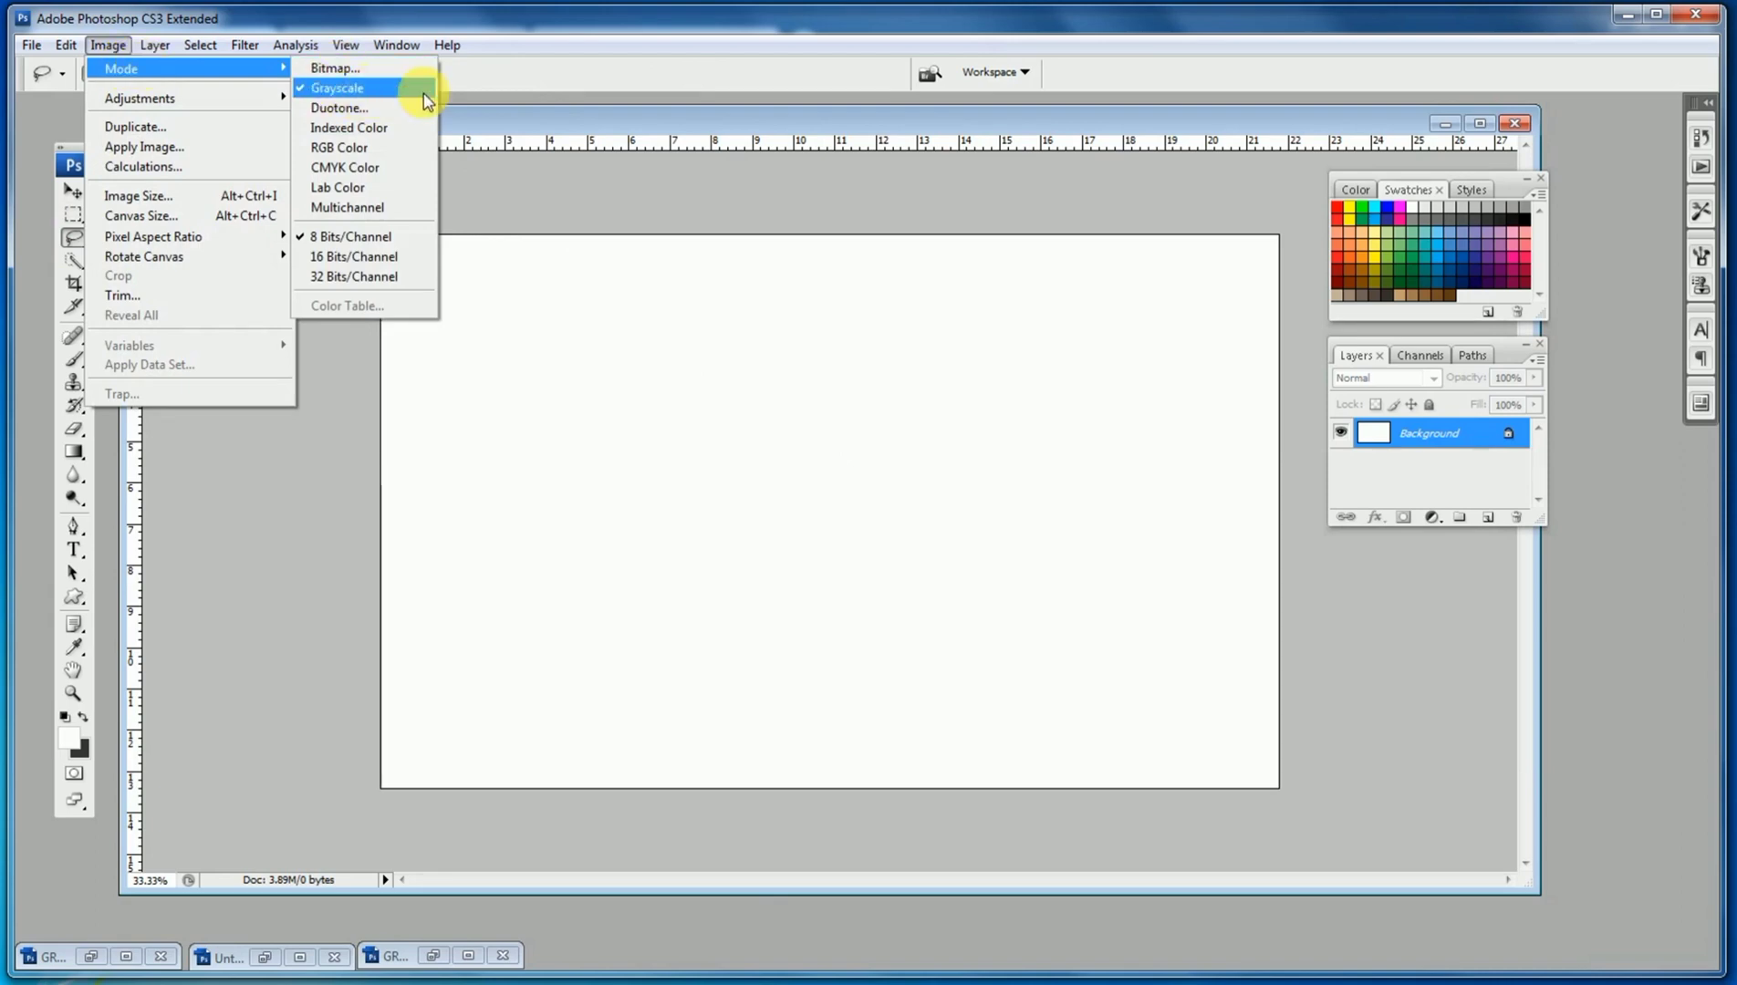
{"action": "left_click", "coordinate": [365, 89]}
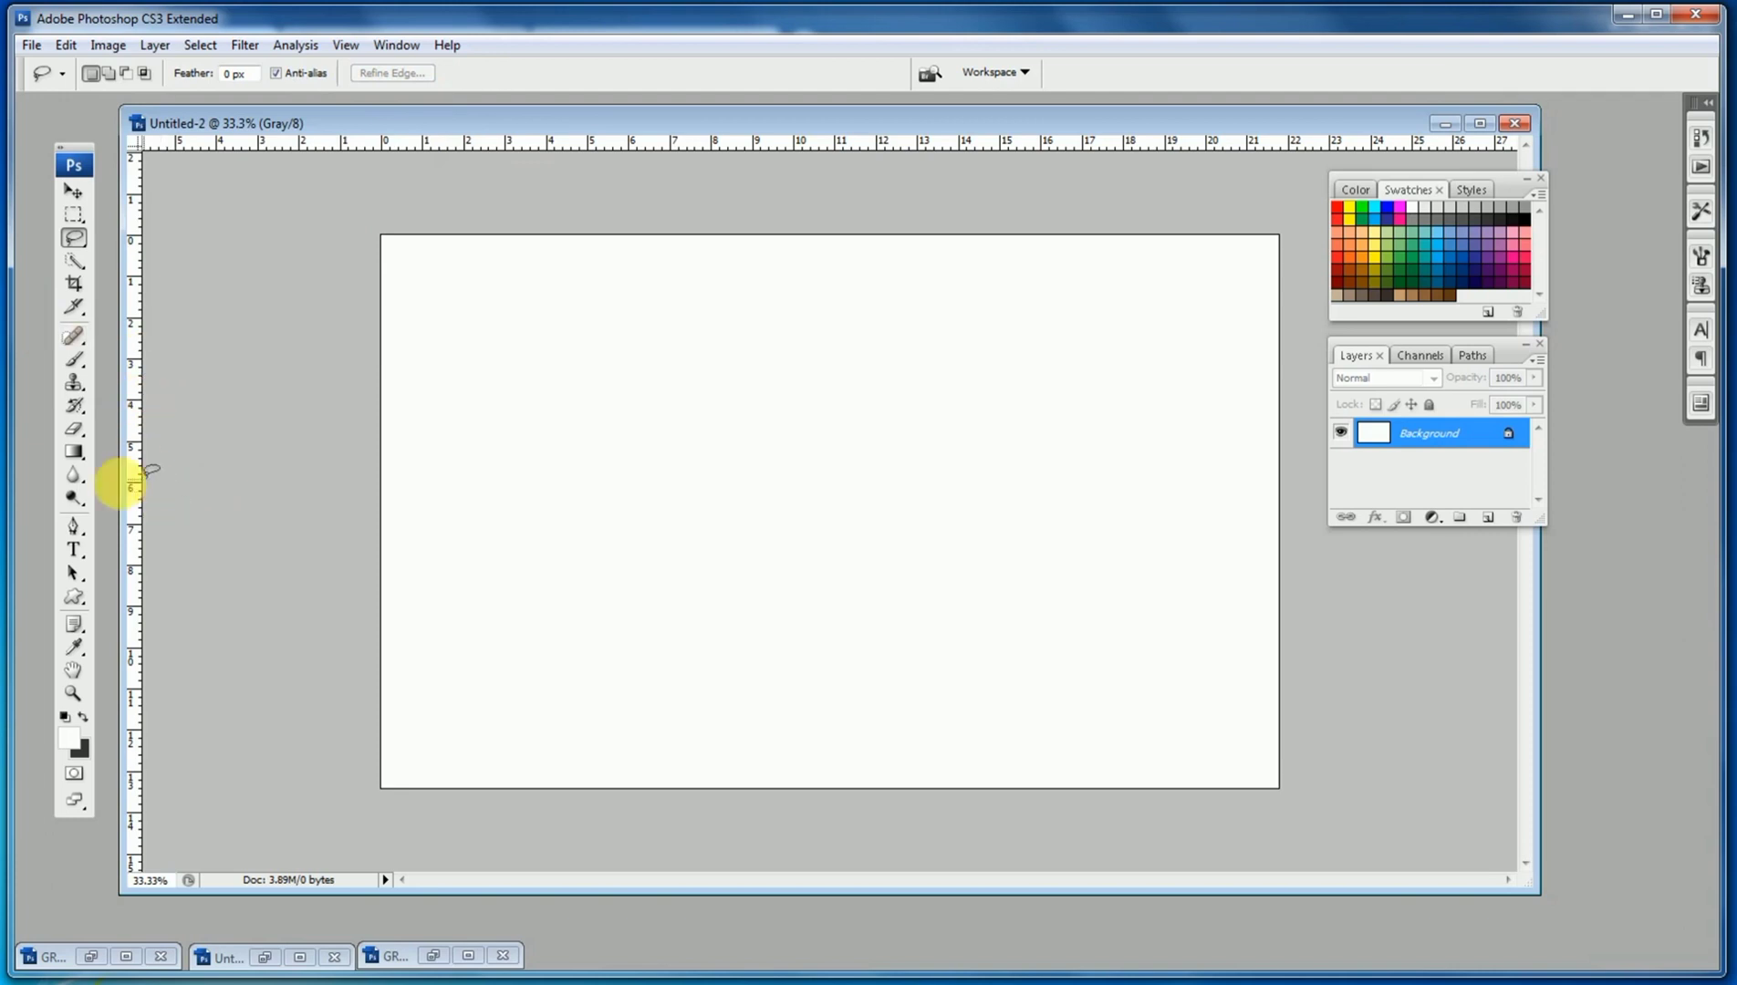
Lasso the canvas's upper-left corner and fill it with a linear Black, White gradient running from the corner towards the middle.
{"action": "mouse_move", "coordinate": [358, 481]}
{"action": "left_mouse_down"}
{"action": "mouse_move", "coordinate": [374, 547]}
{"action": "mouse_move", "coordinate": [601, 430]}
{"action": "mouse_move", "coordinate": [907, 221]}
{"action": "mouse_move", "coordinate": [360, 218]}
{"action": "left_mouse_up"}
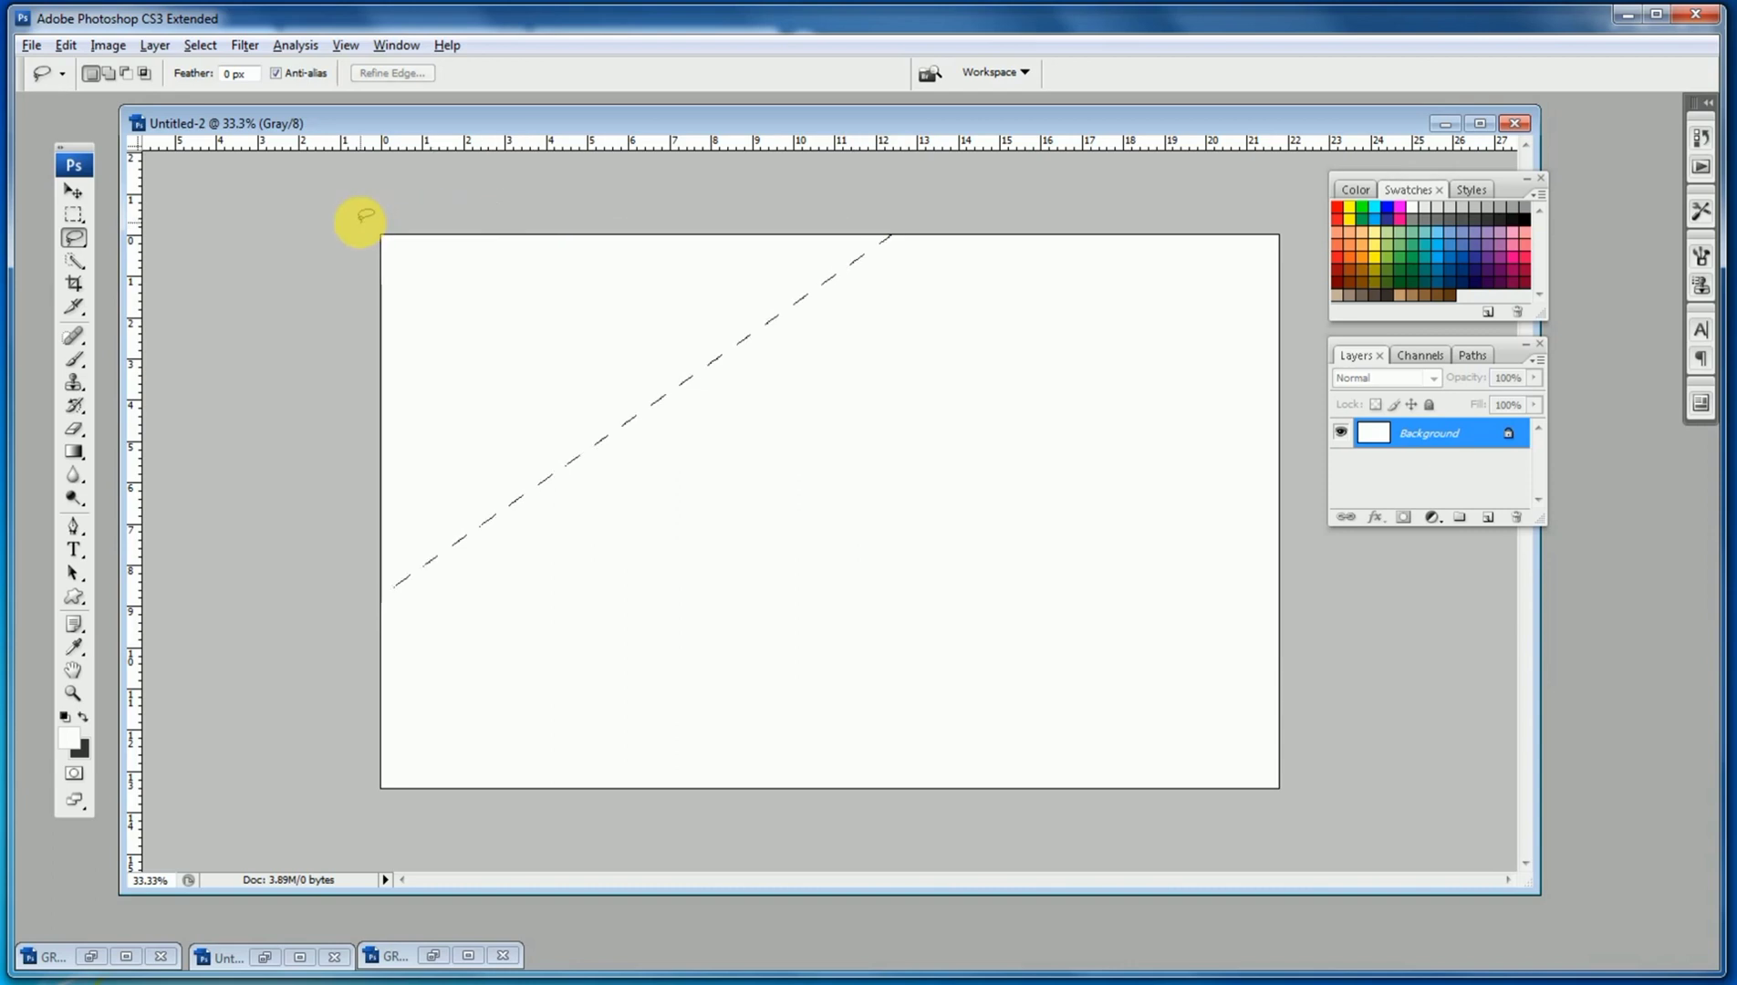
{"action": "left_click_drag", "start_coordinate": [74, 451], "coordinate": [155, 449]}
{"action": "left_click", "coordinate": [135, 73]}
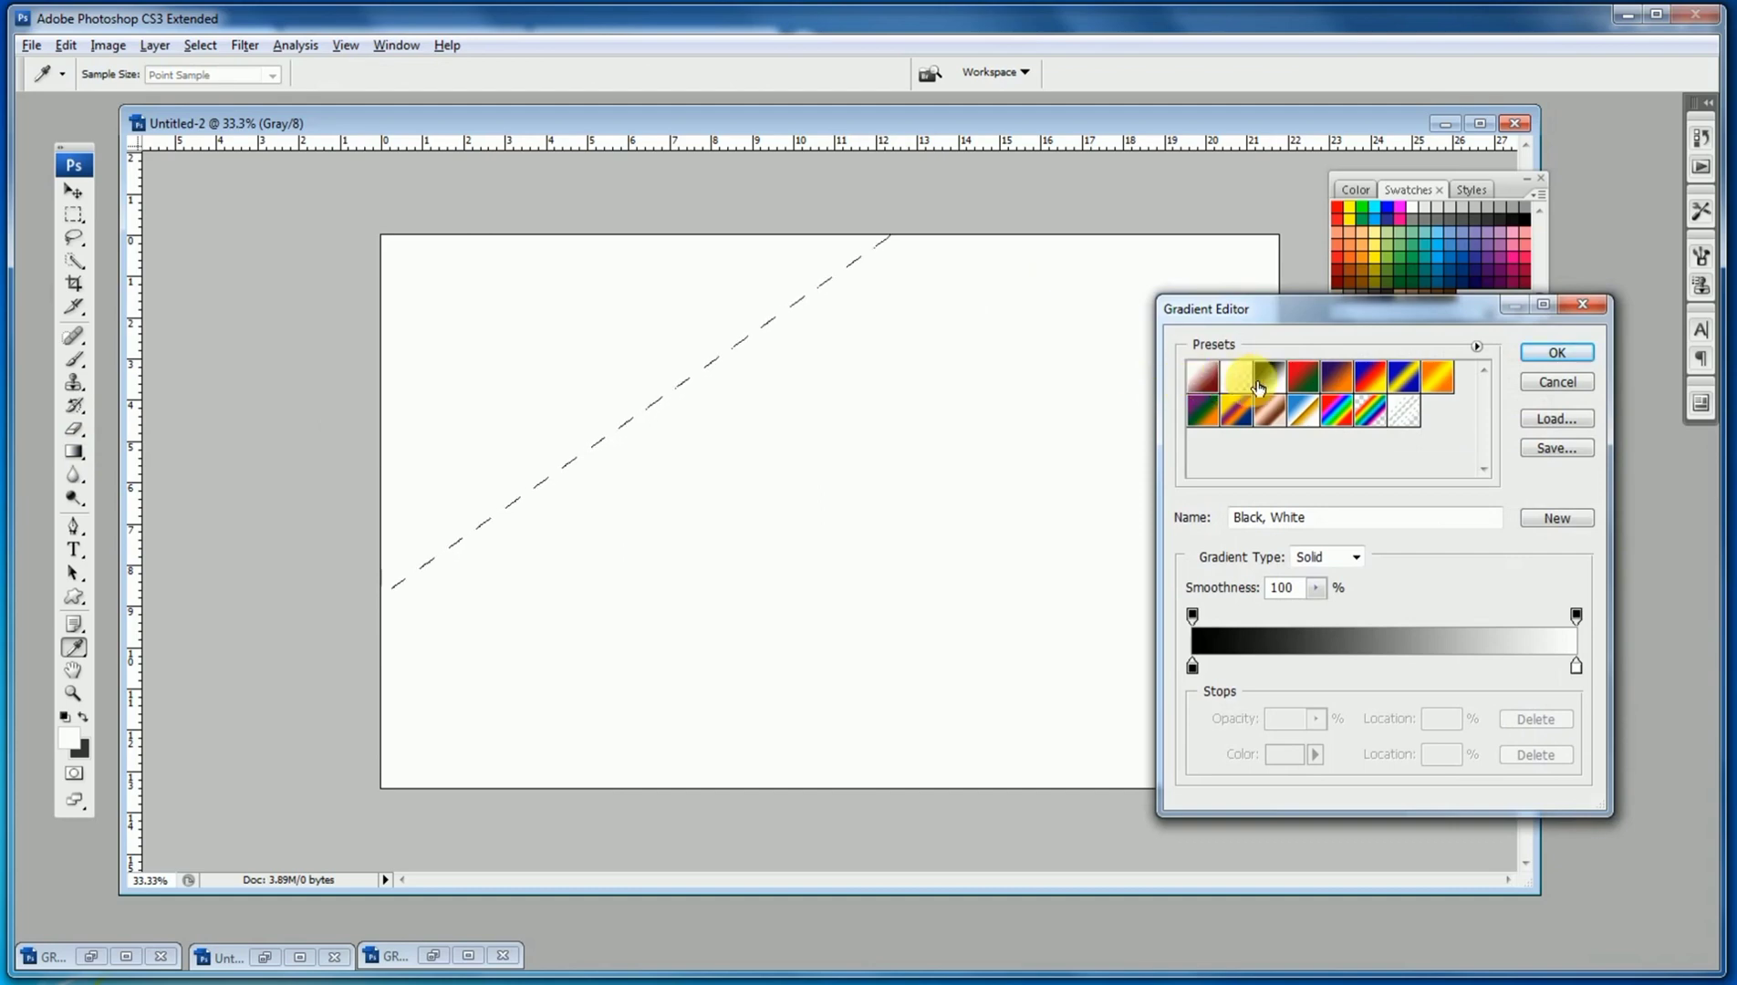
{"action": "left_click", "coordinate": [1558, 357]}
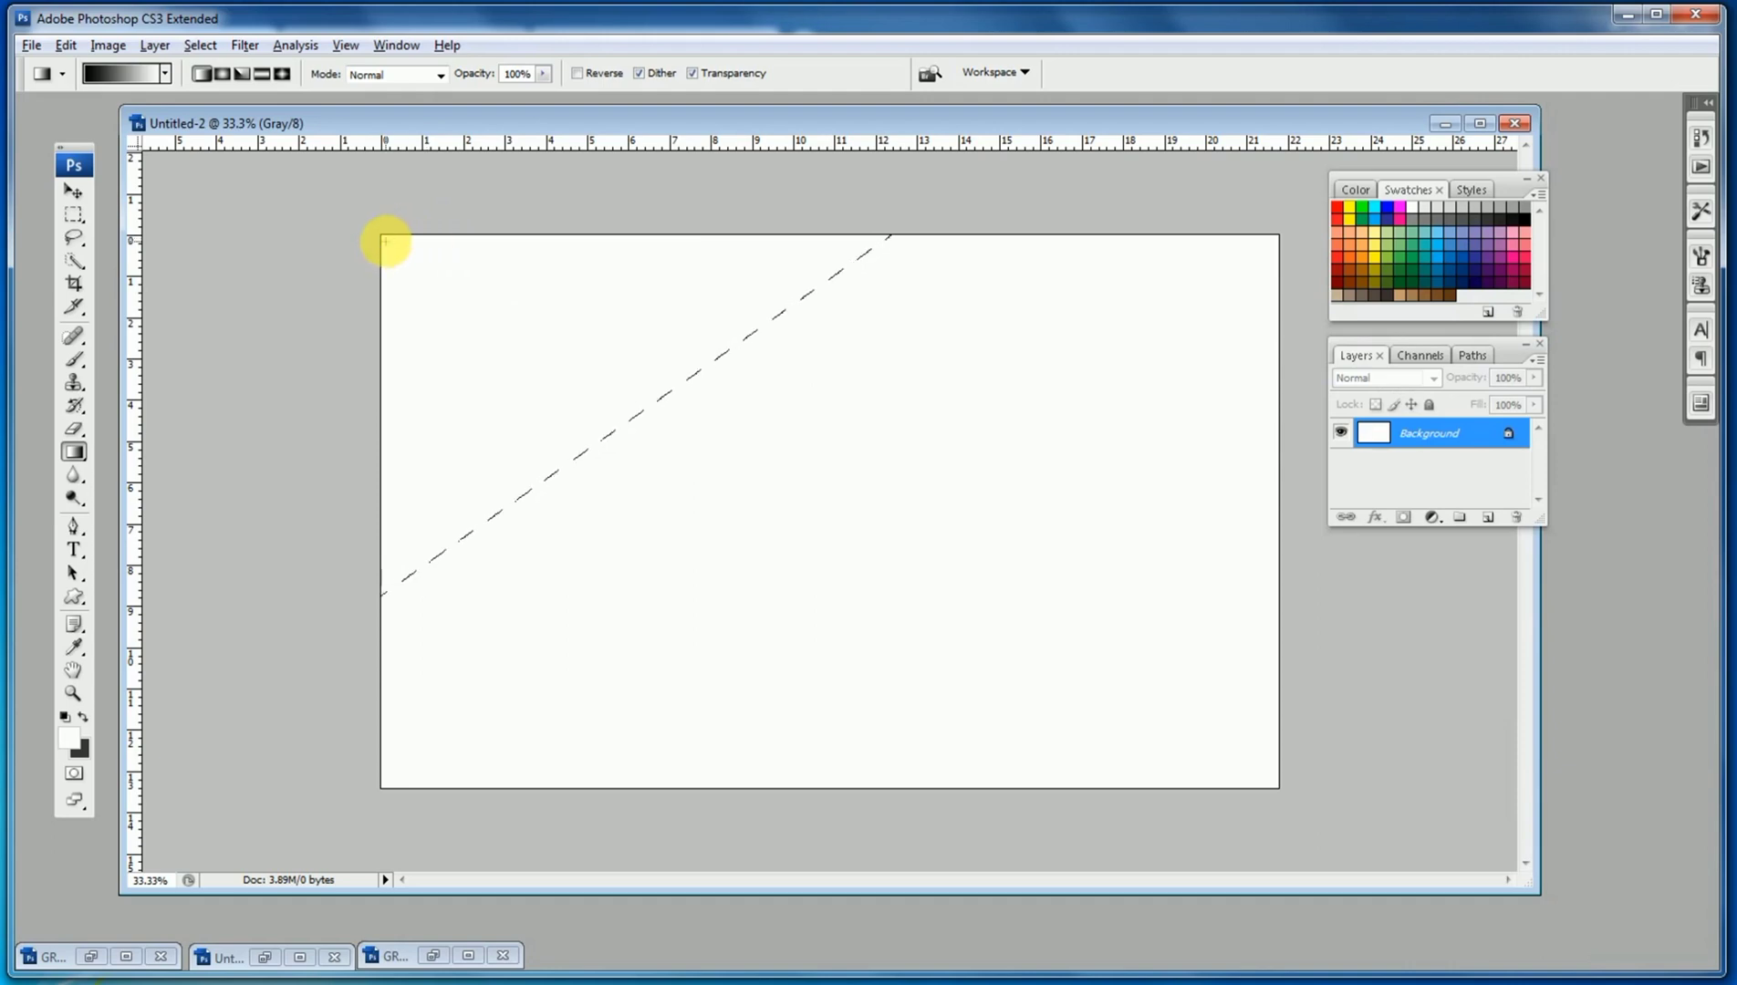
{"action": "left_click_drag", "start_coordinate": [391, 242], "coordinate": [586, 442]}
Lasso the canvas's lower-right corner, fill it with the same black-to-white linear gradient starting at the corner, and deselect.
{"action": "left_click", "coordinate": [71, 240]}
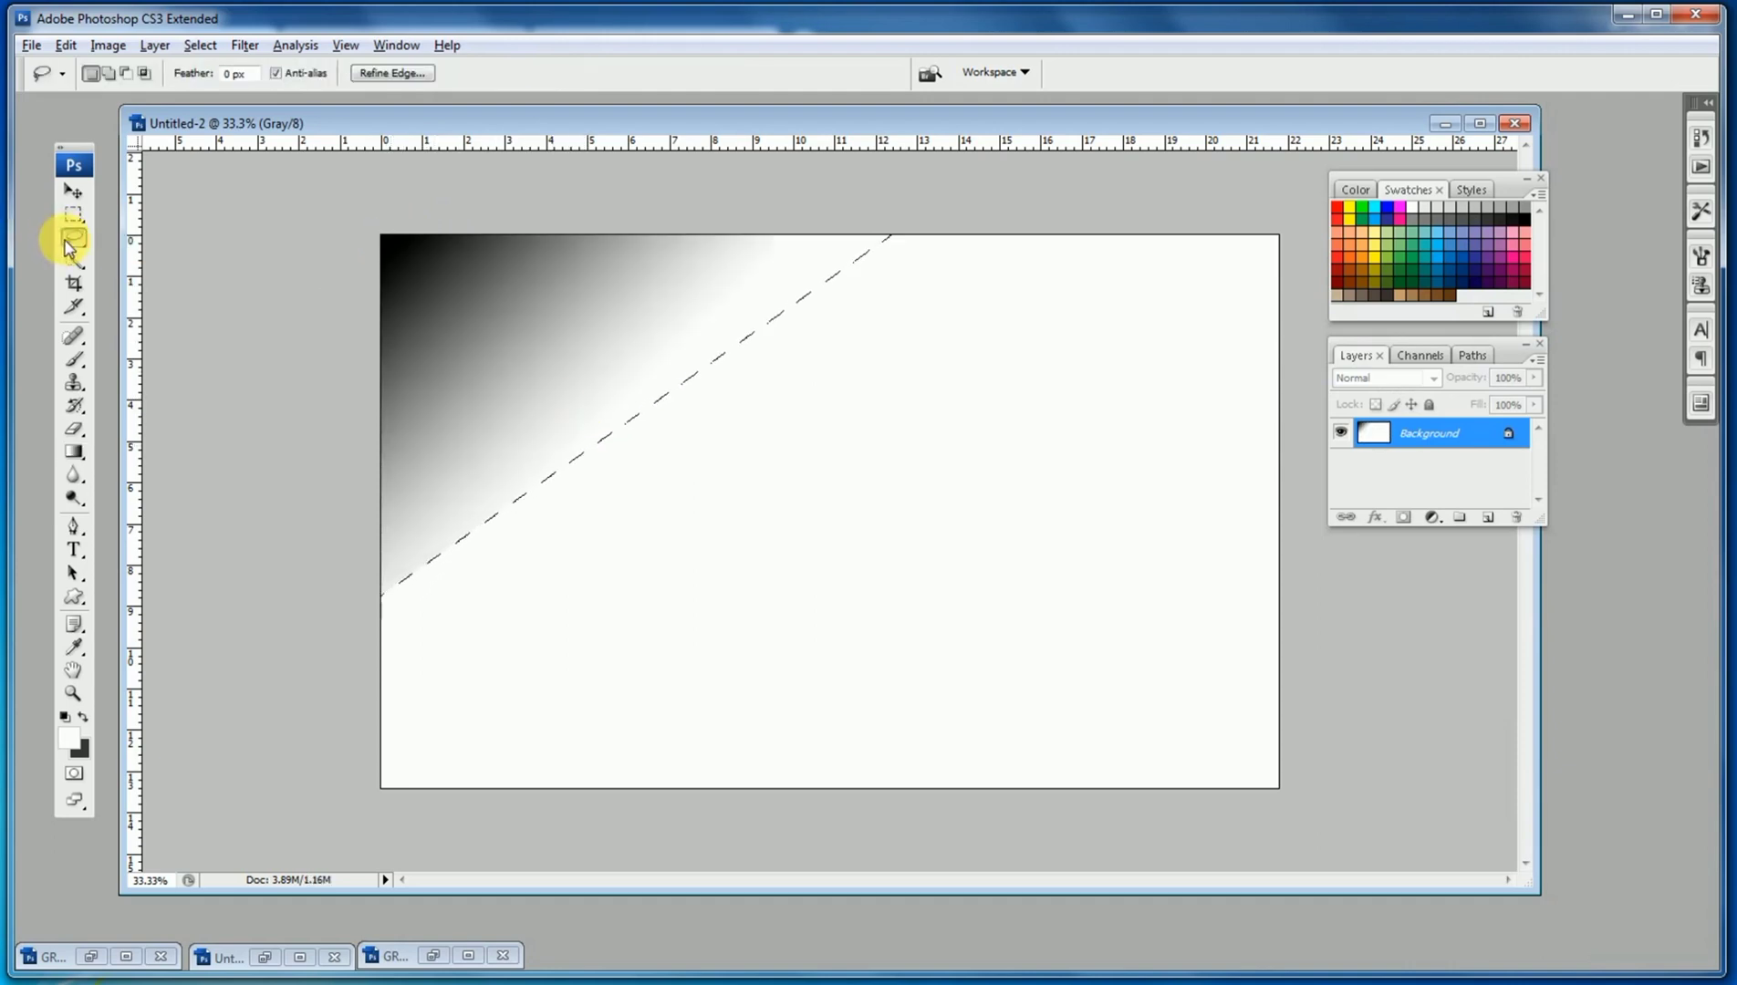
{"action": "left_click", "coordinate": [243, 226]}
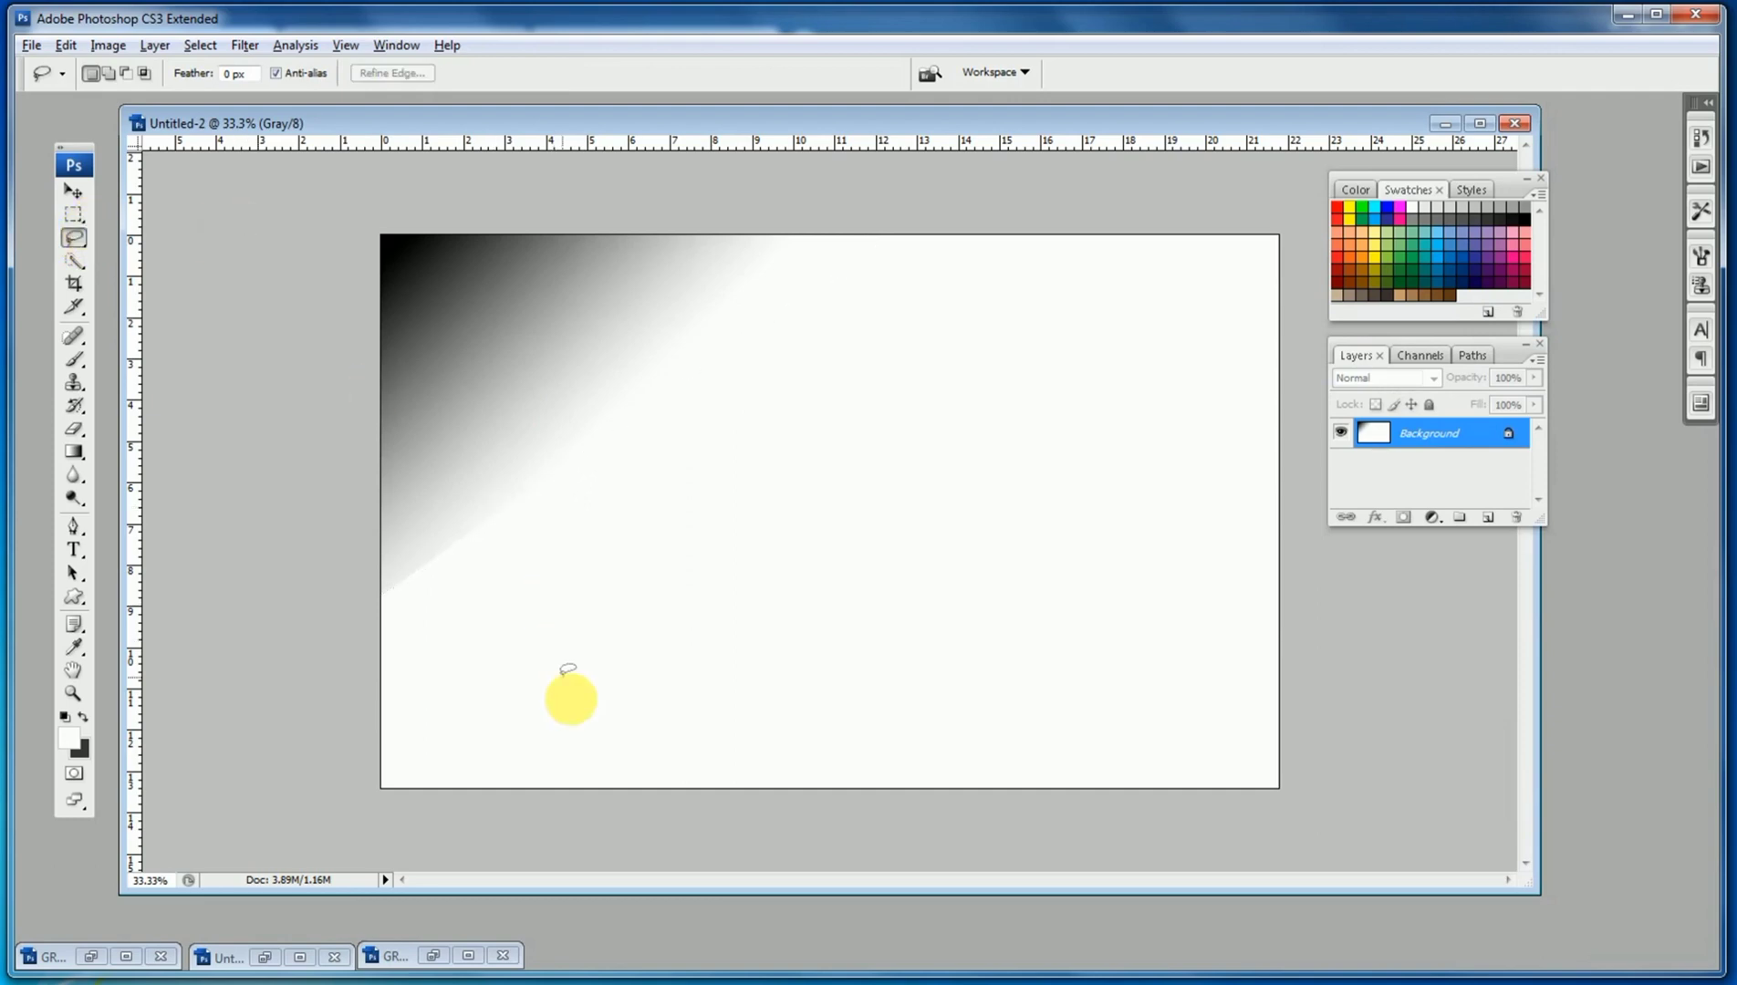
{"action": "mouse_move", "coordinate": [574, 787]}
{"action": "left_mouse_down"}
{"action": "mouse_move", "coordinate": [1201, 325]}
{"action": "mouse_move", "coordinate": [1283, 316]}
{"action": "mouse_move", "coordinate": [1320, 511]}
{"action": "mouse_move", "coordinate": [1332, 817]}
{"action": "mouse_move", "coordinate": [1313, 824]}
{"action": "mouse_move", "coordinate": [1288, 801]}
{"action": "mouse_move", "coordinate": [718, 811]}
{"action": "mouse_move", "coordinate": [571, 787]}
{"action": "left_mouse_up"}
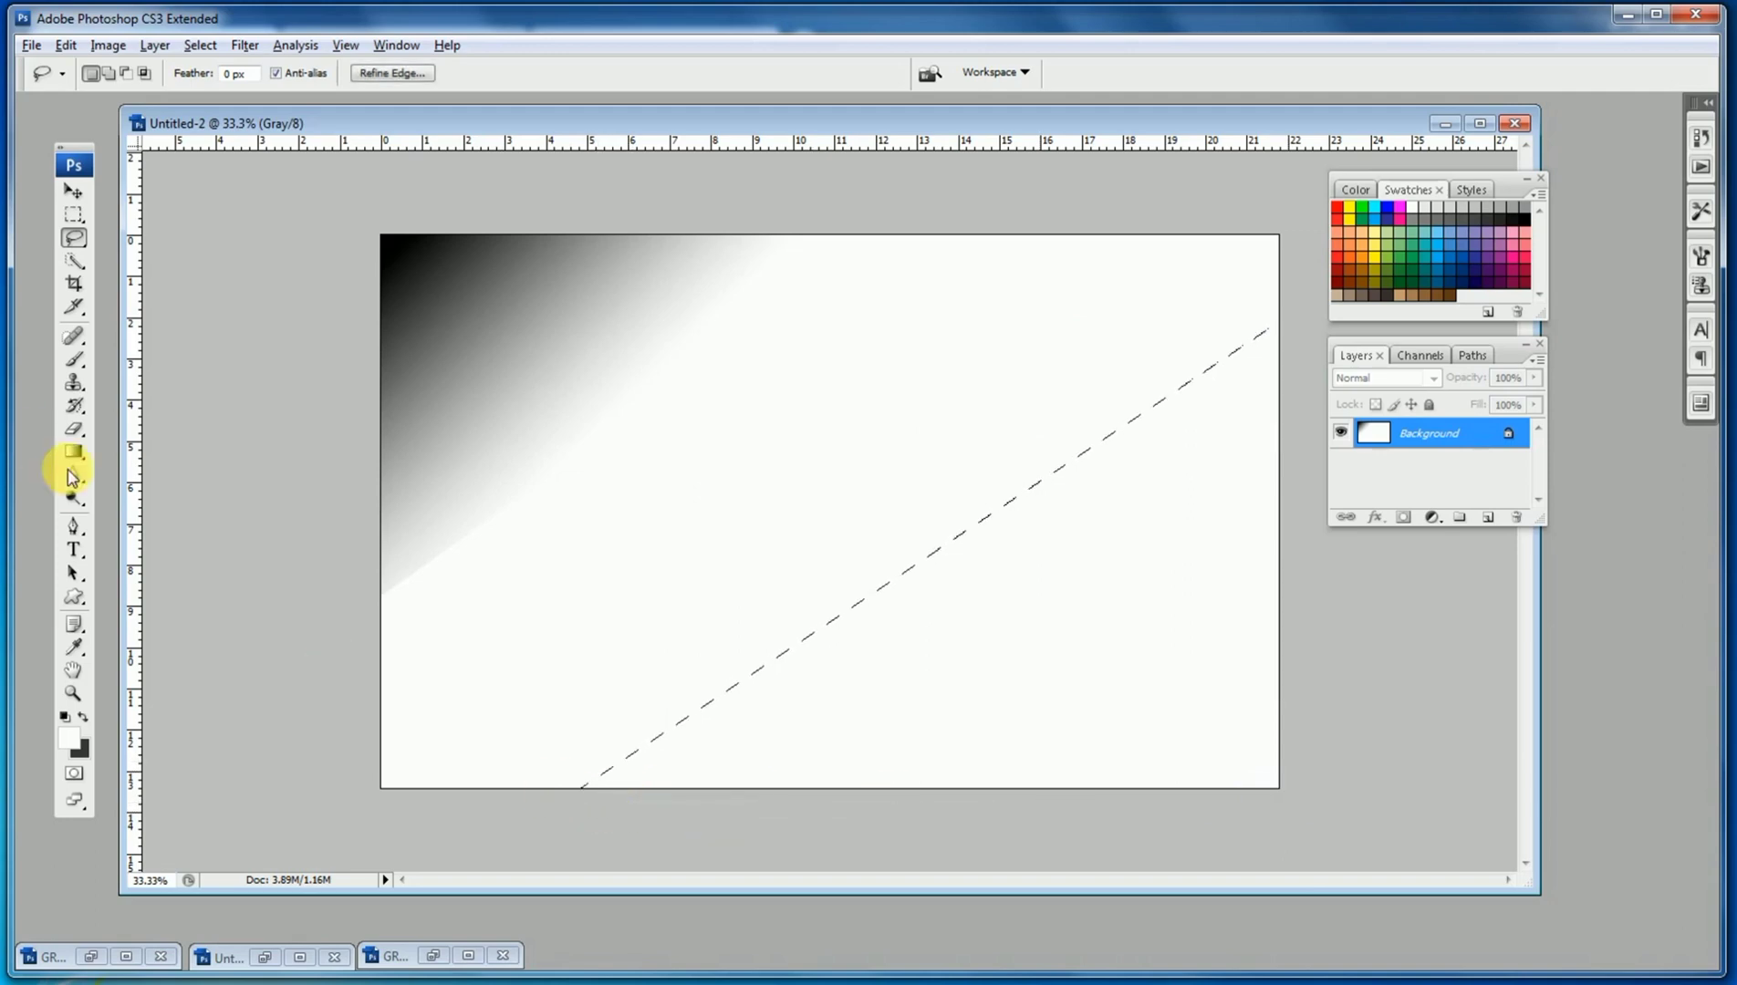
{"action": "left_click_drag", "start_coordinate": [74, 451], "coordinate": [125, 462]}
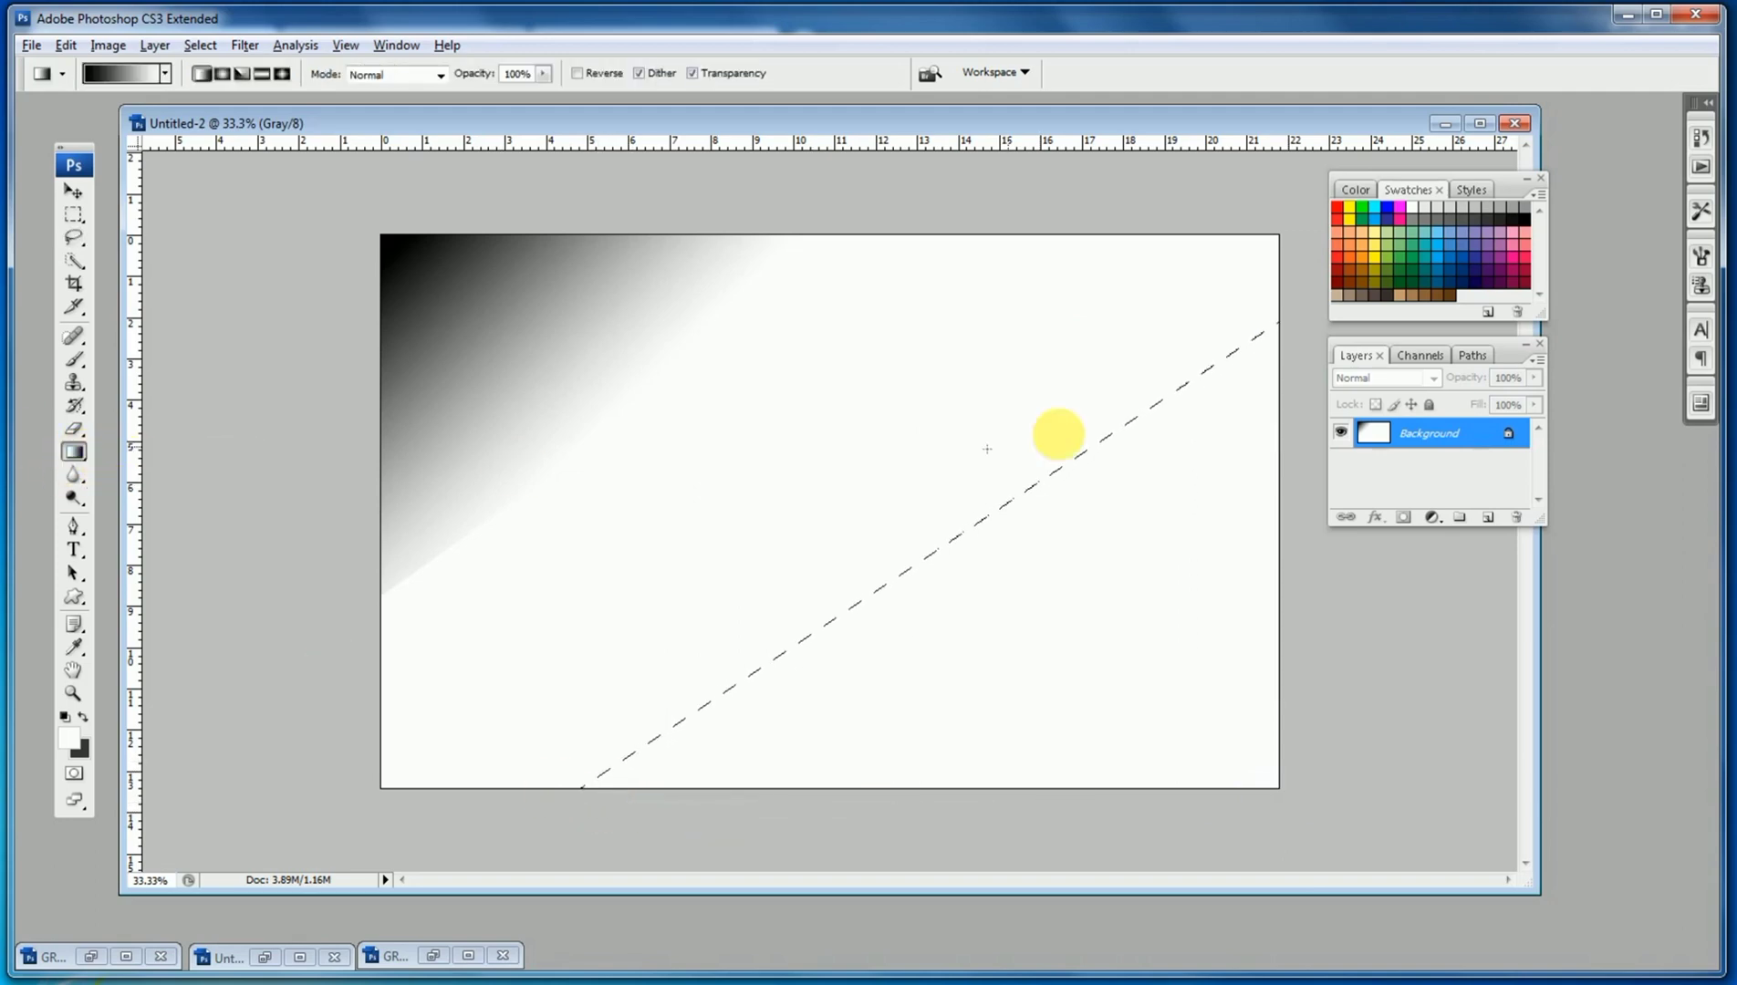
{"action": "left_click_drag", "start_coordinate": [1260, 765], "coordinate": [1001, 533]}
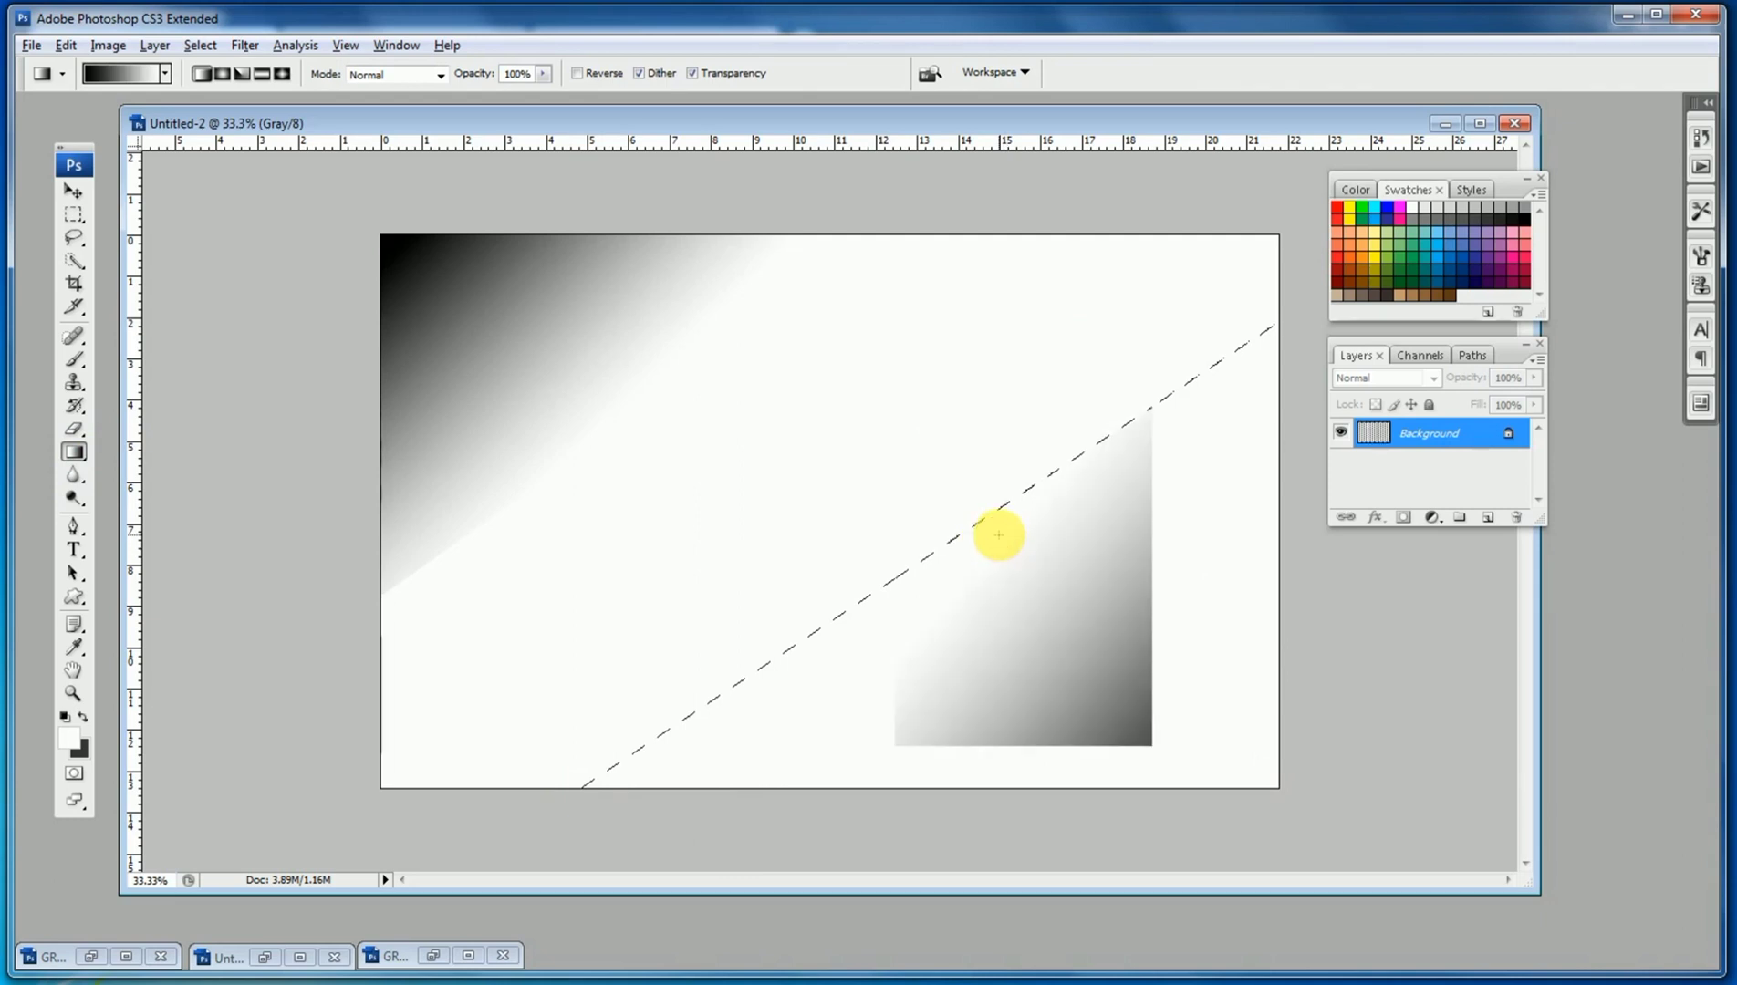
{"action": "left_click", "coordinate": [74, 214]}
{"action": "left_click", "coordinate": [397, 301]}
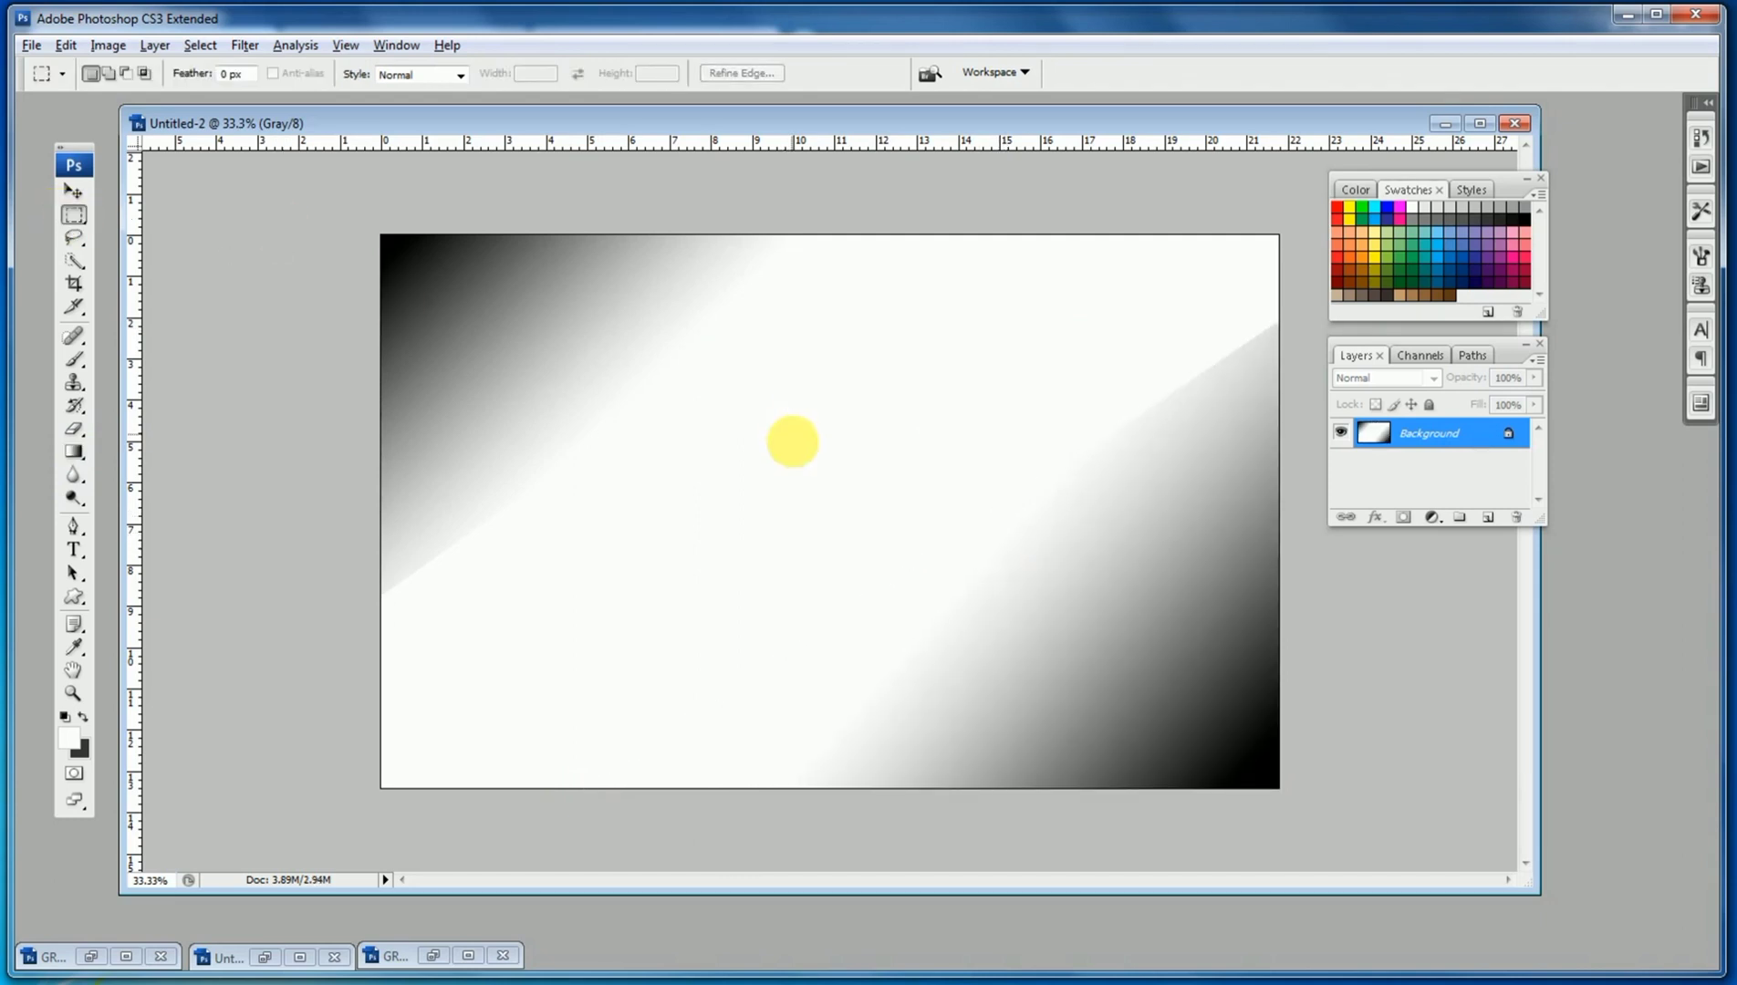
Try the Color Halftone filter on the corner gradients with a maximum radius of 50 pixels, and undo it.
{"action": "left_click", "coordinate": [791, 447], "text": "ctrl+space"}
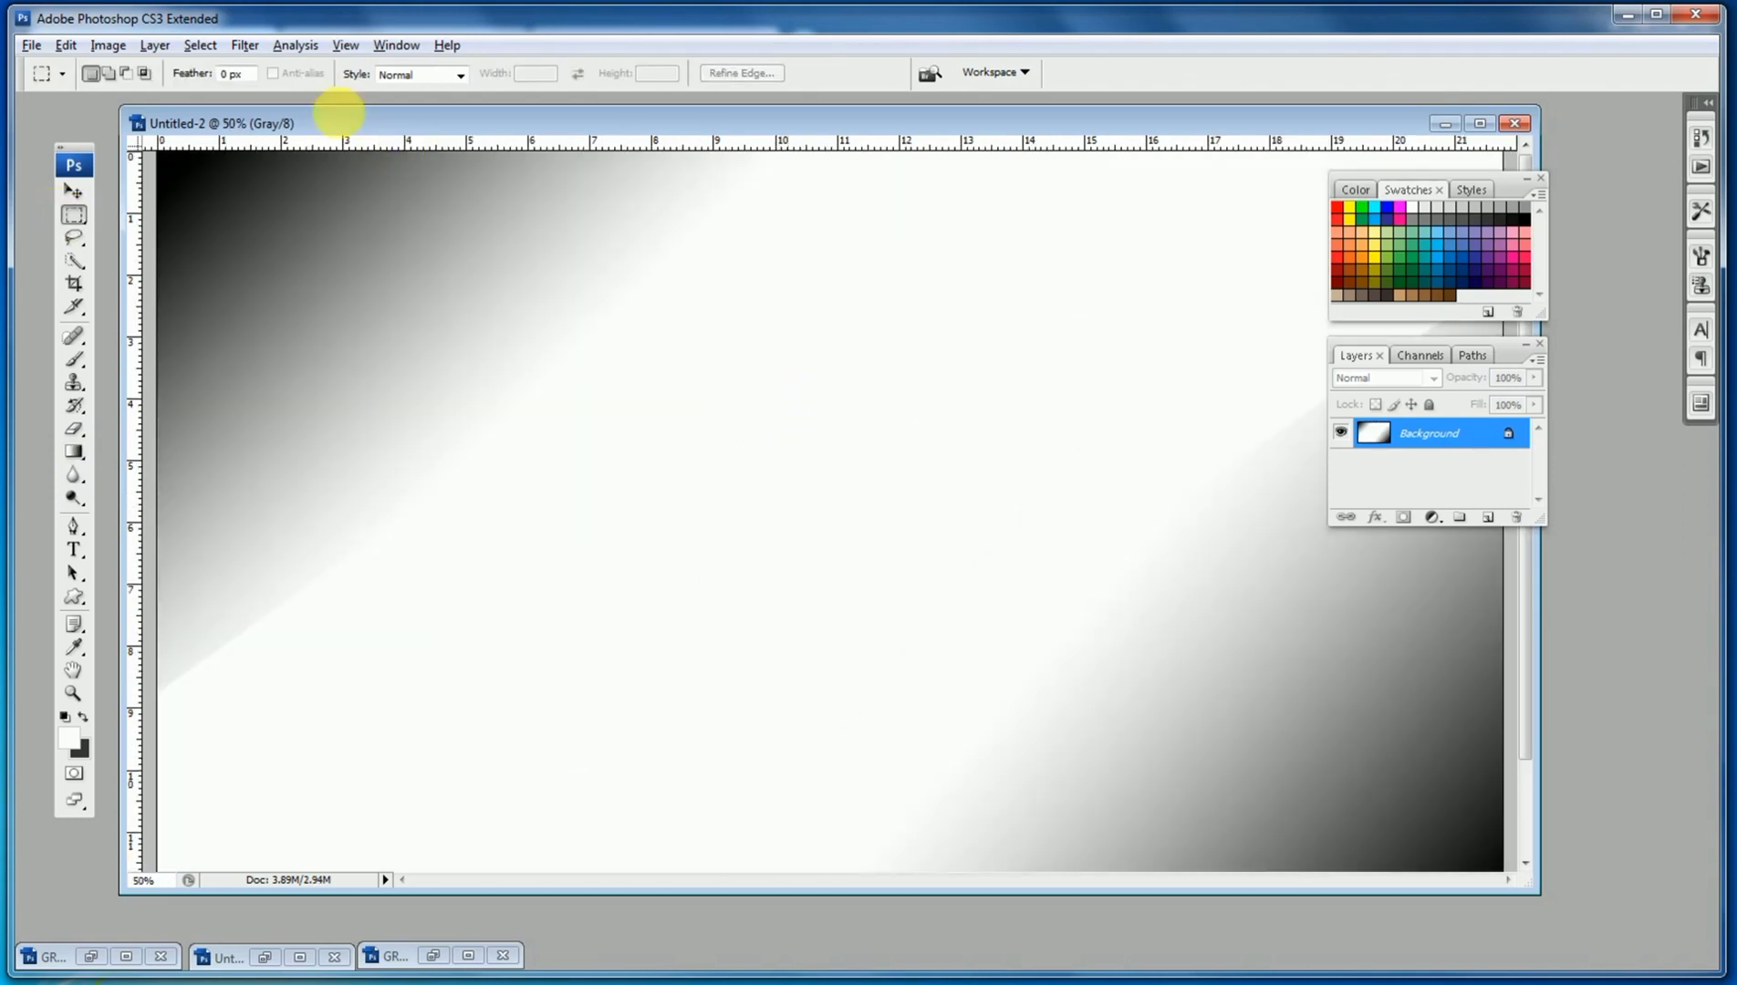
{"action": "left_click", "coordinate": [239, 46]}
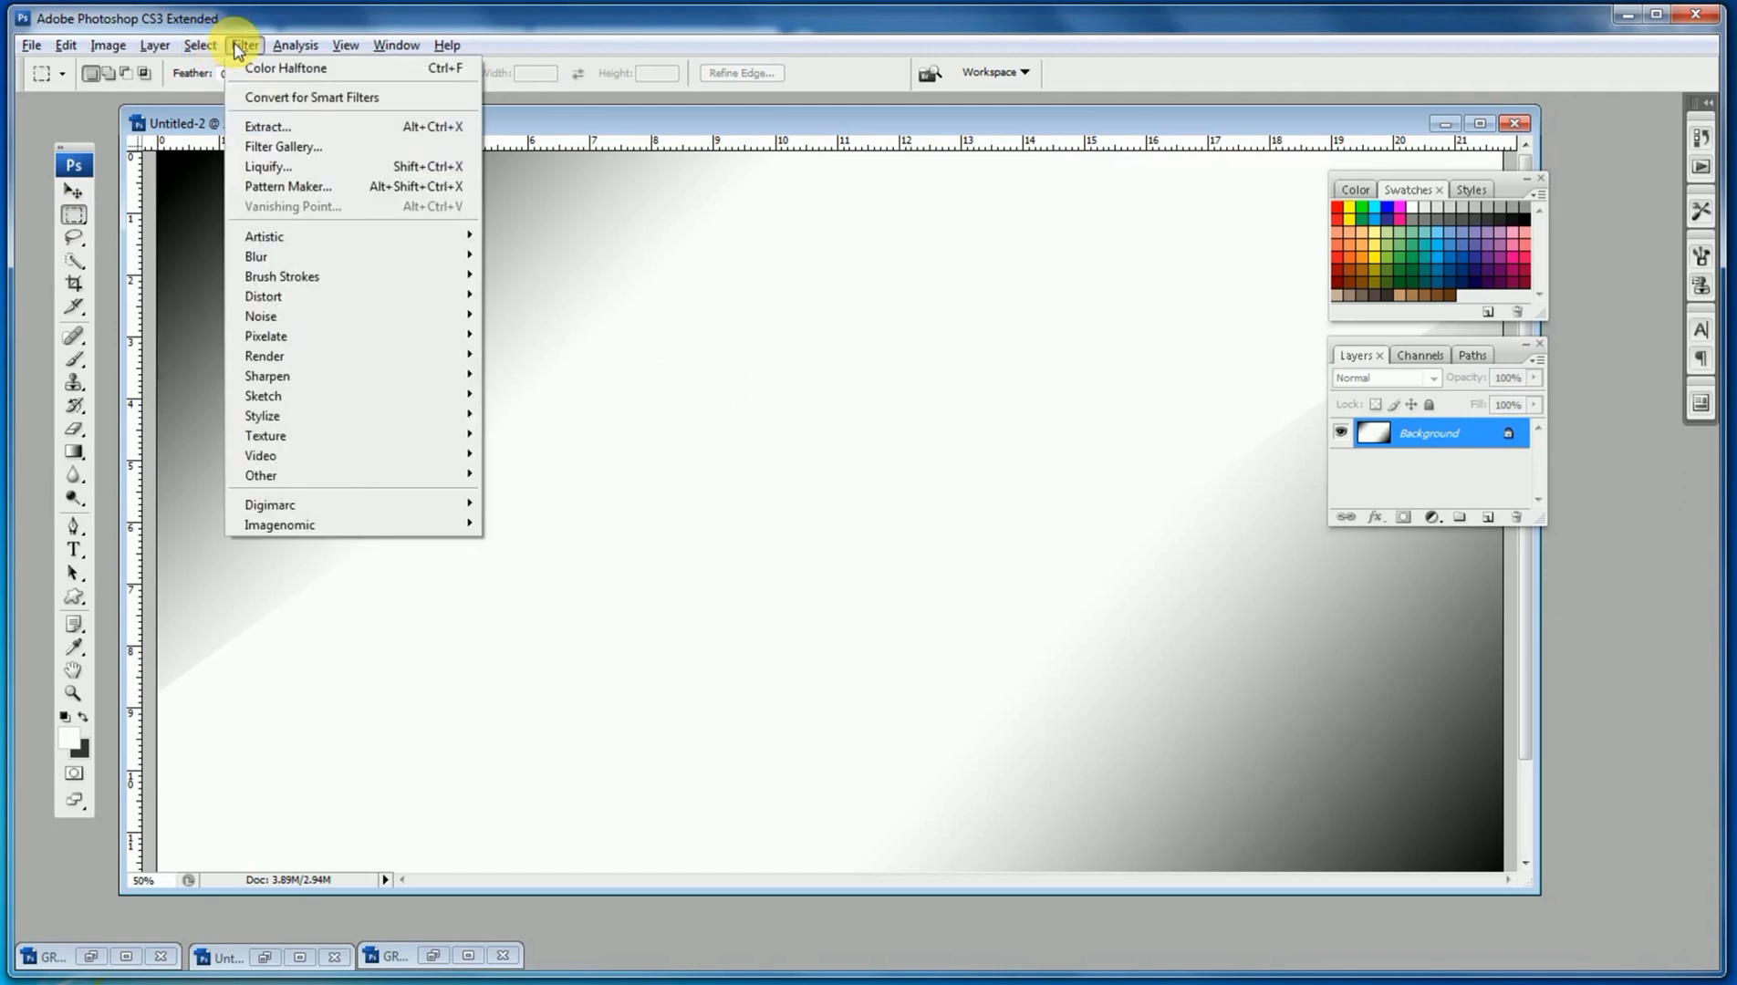
{"action": "mouse_move", "coordinate": [292, 343]}
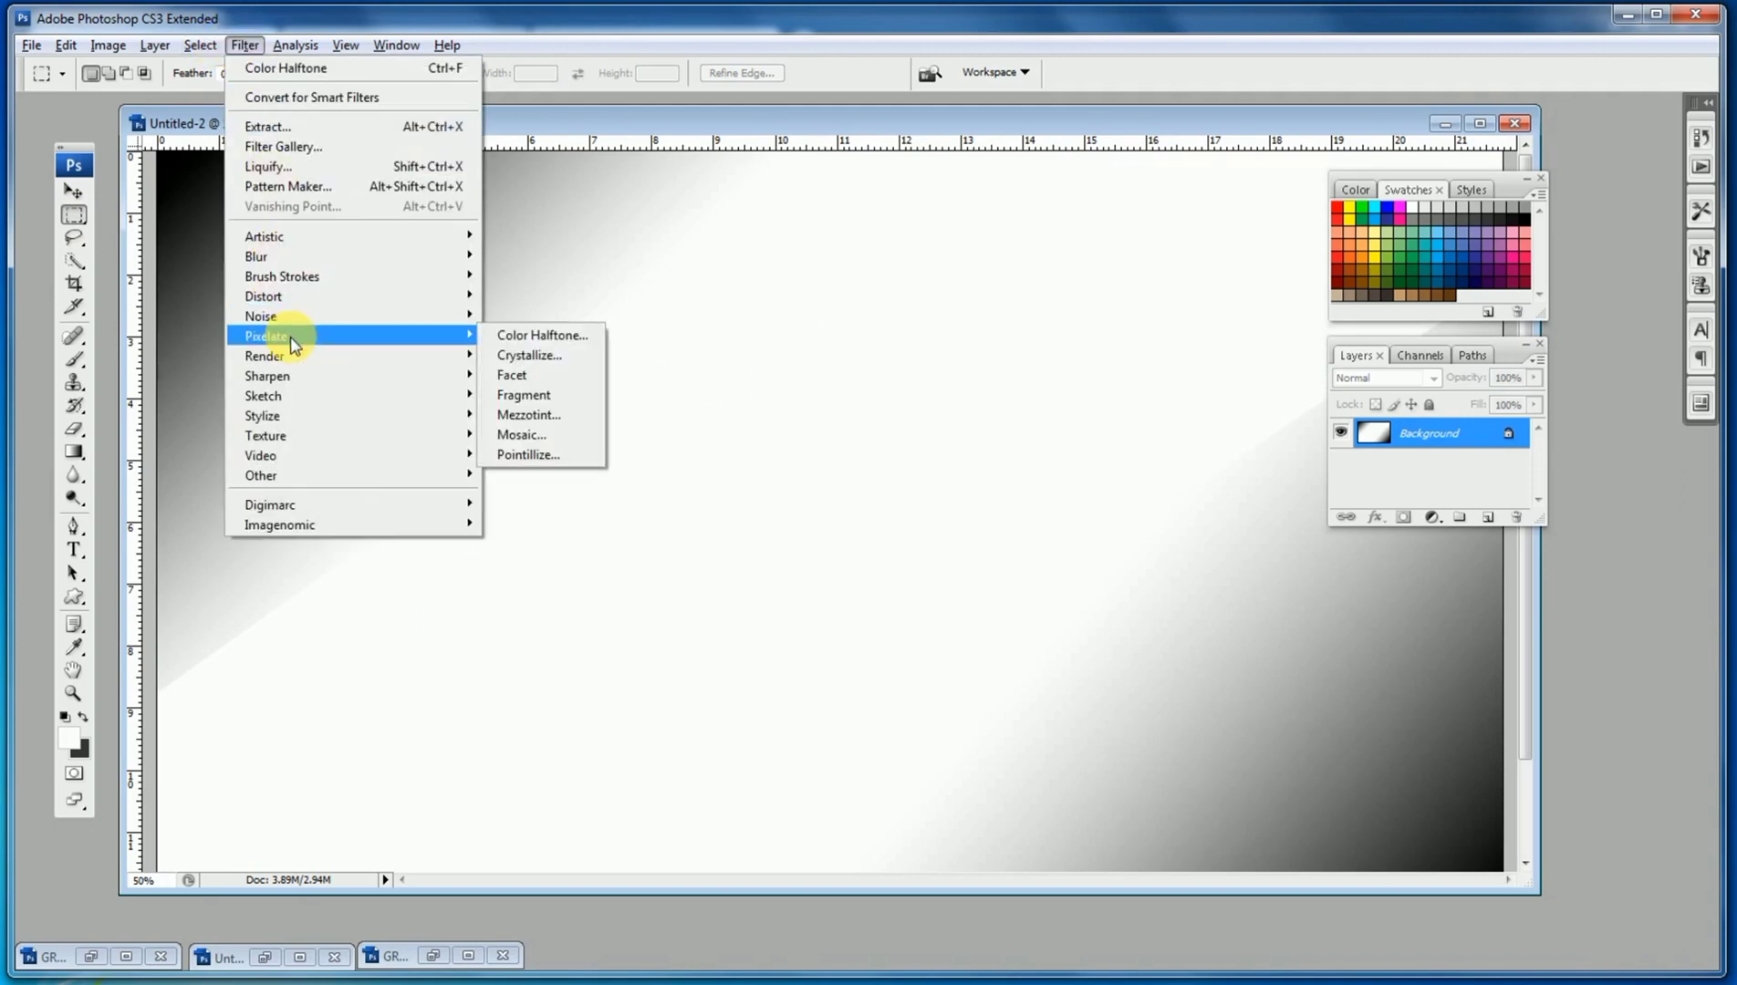
{"action": "left_click", "coordinate": [573, 337]}
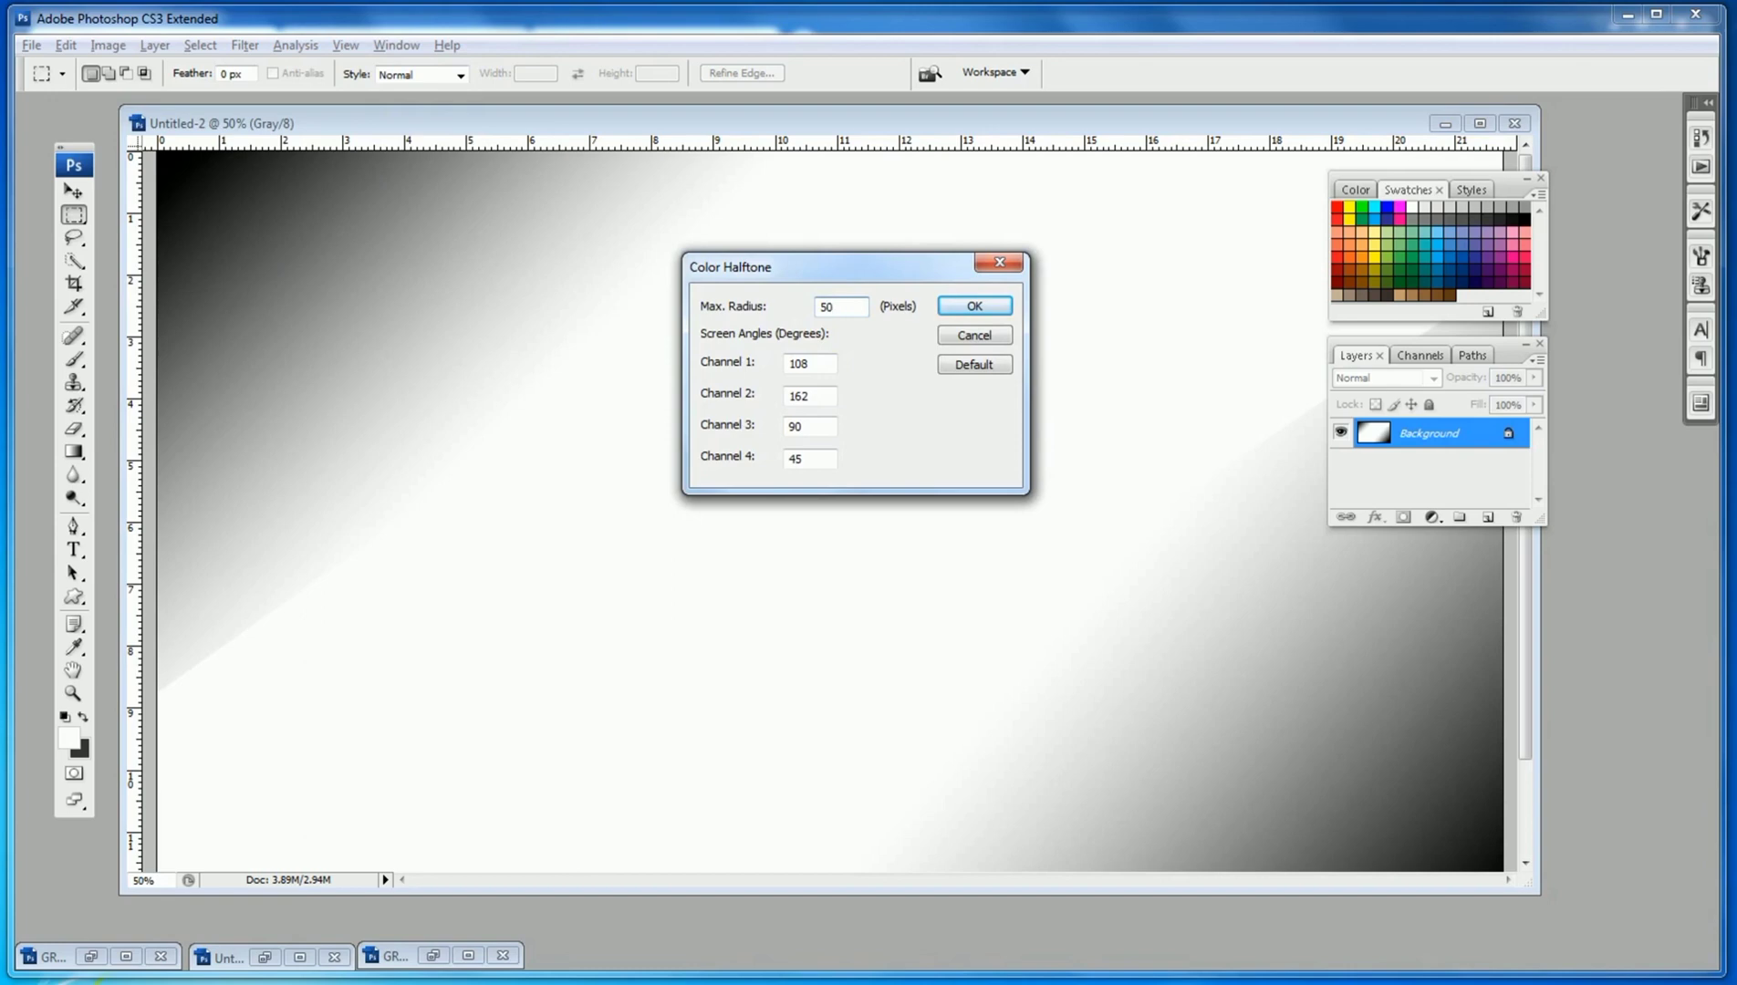
{"action": "left_click", "coordinate": [973, 307]}
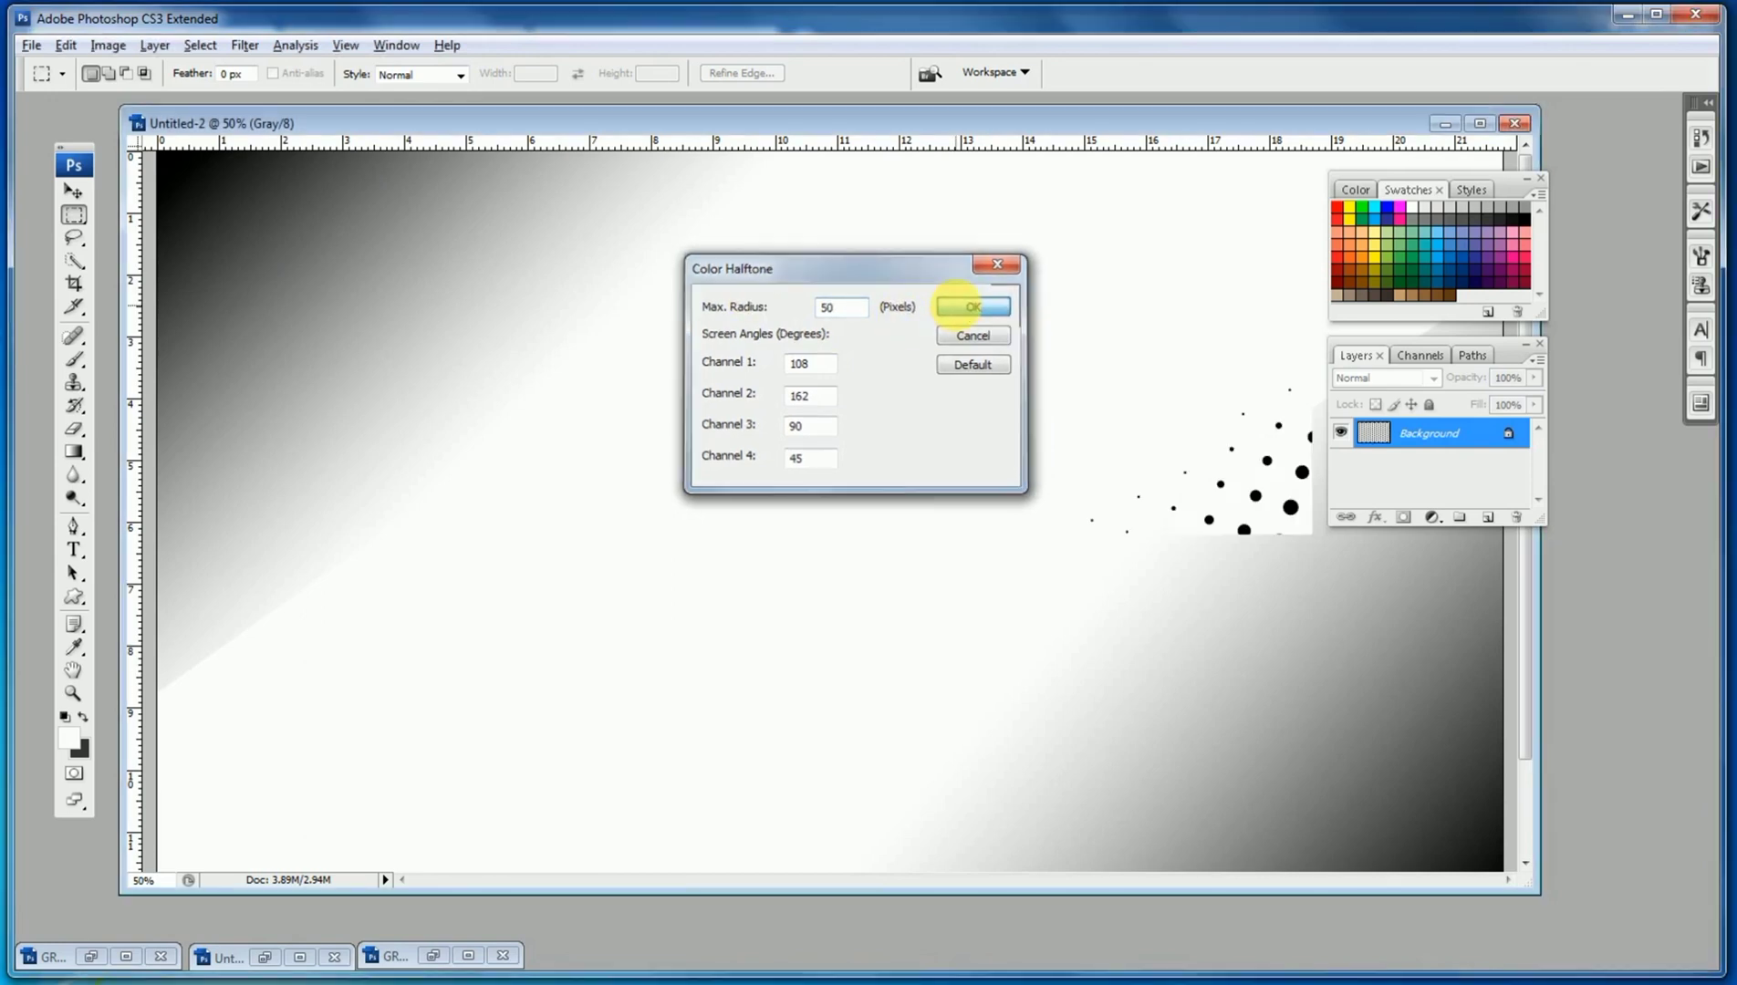
{"action": "left_click", "coordinate": [862, 474], "text": "alt"}
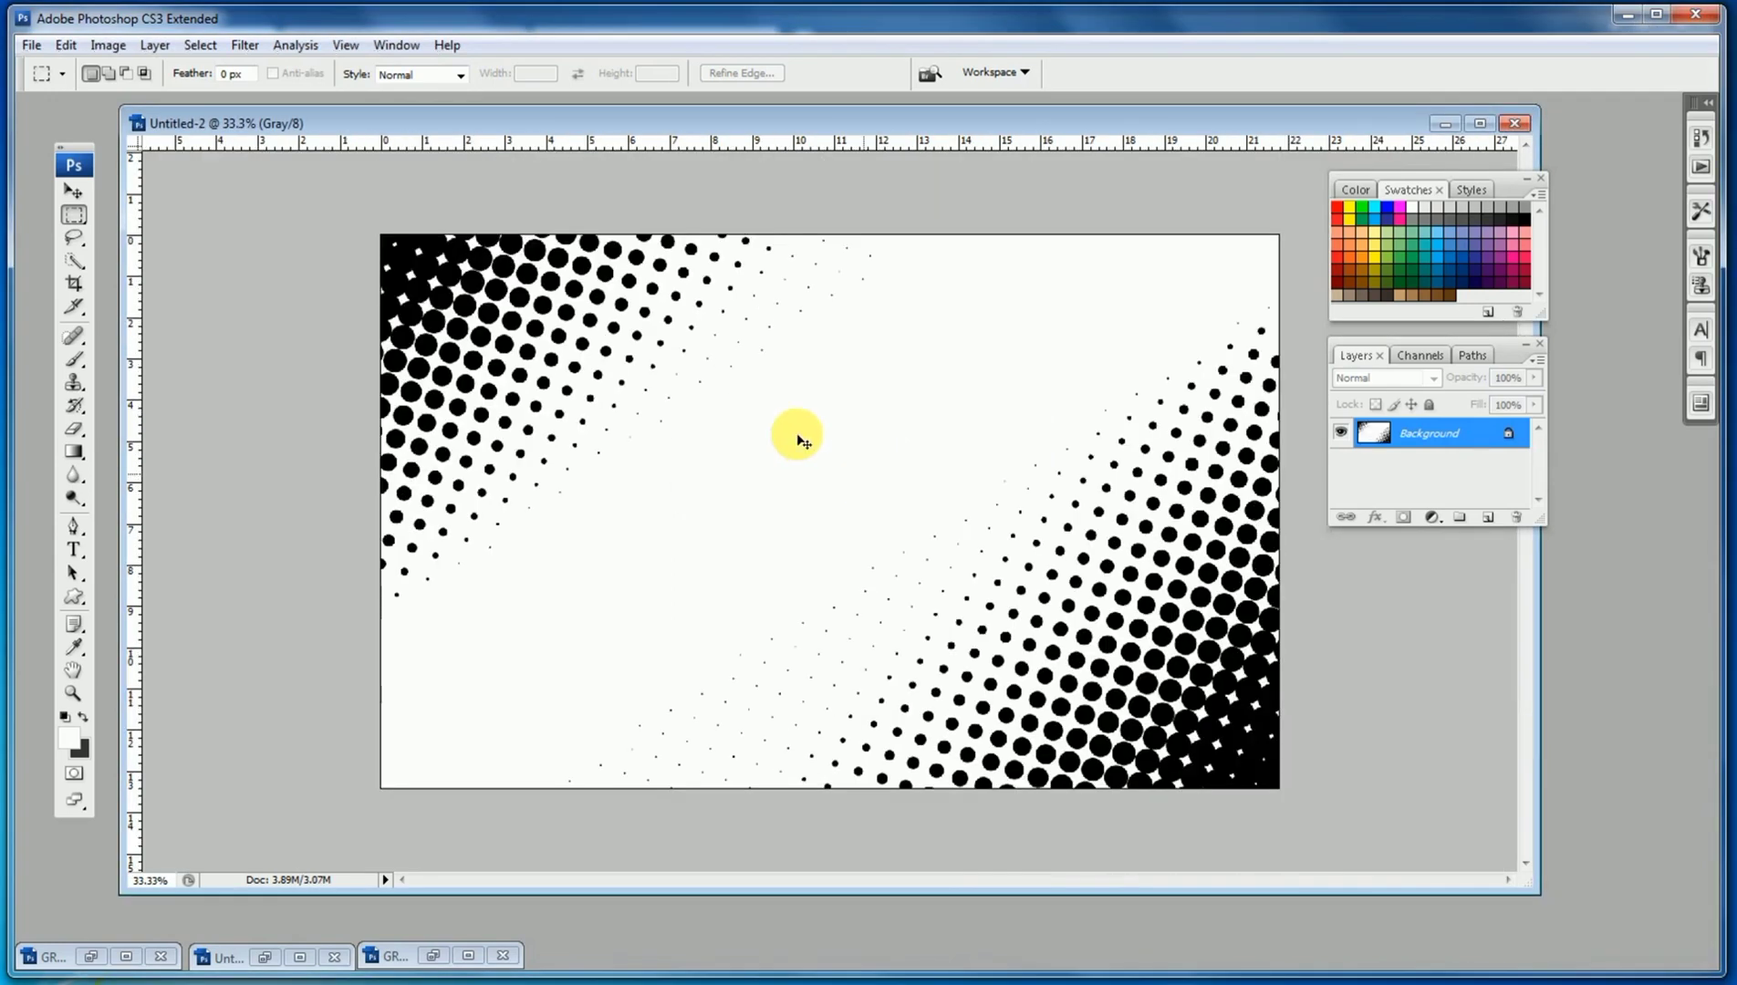
{"action": "key", "text": "ctrl+z"}
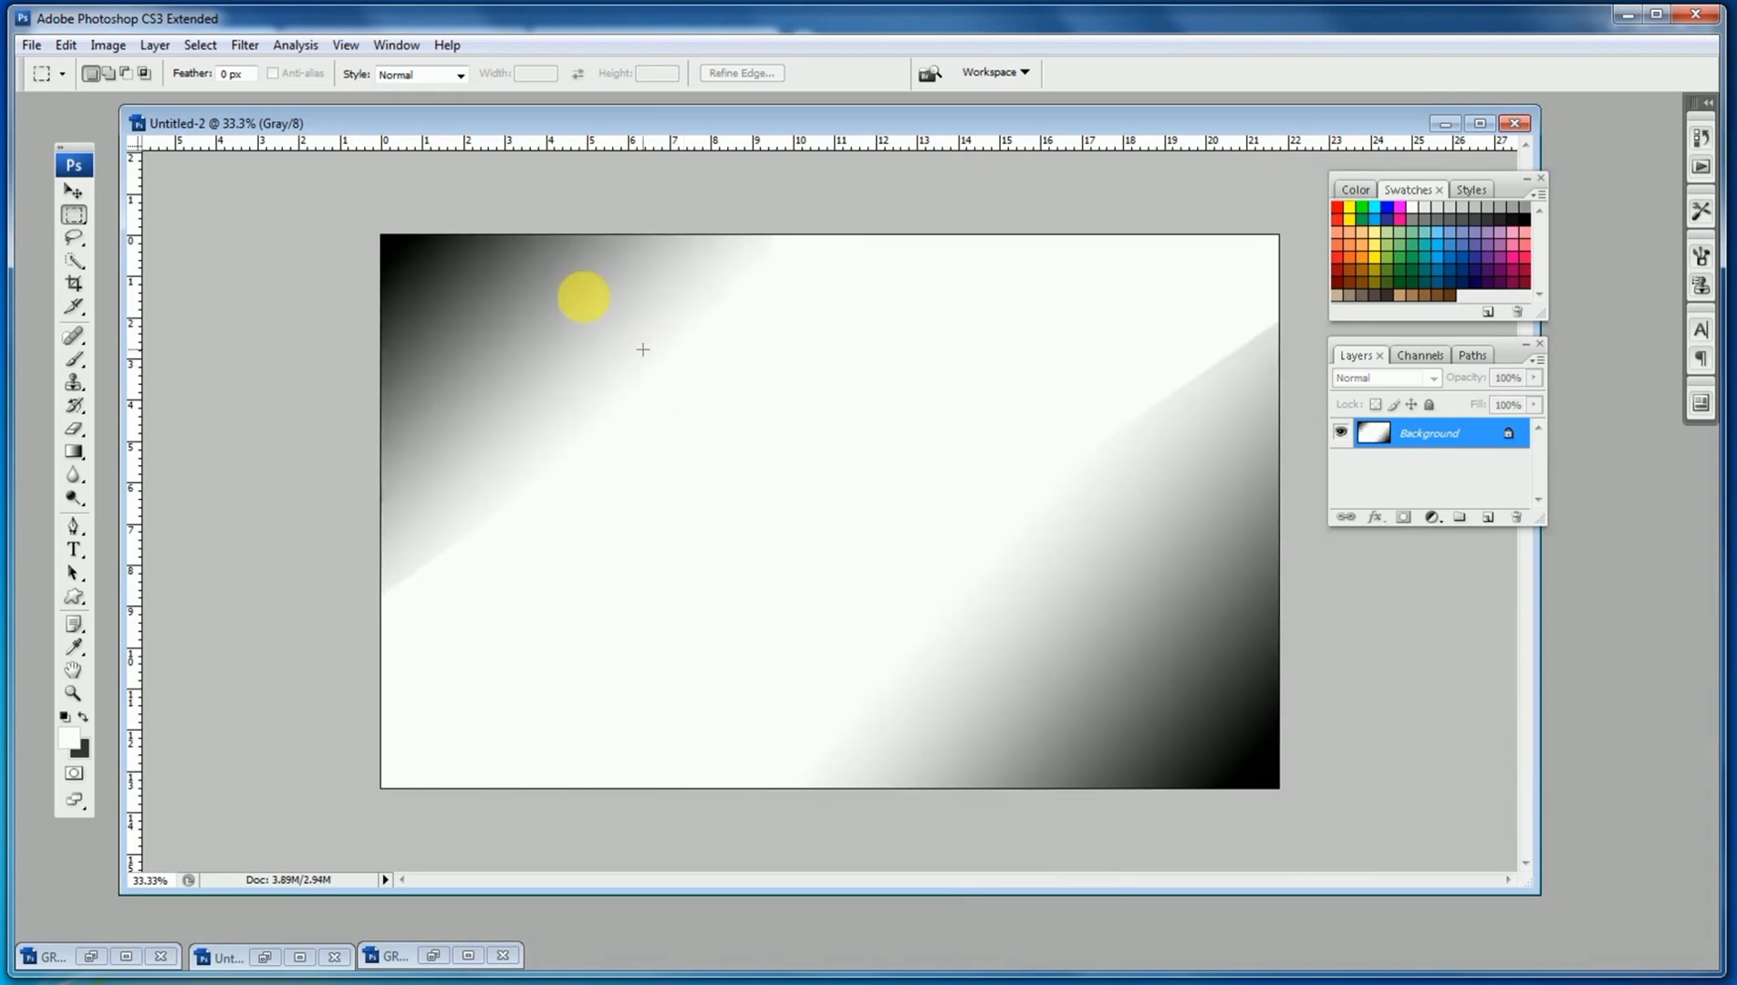
Apply the Color Halftone filter to the corner gradients with a maximum radius smaller than 50 pixels and inspect the dots.
{"action": "left_click", "coordinate": [244, 45]}
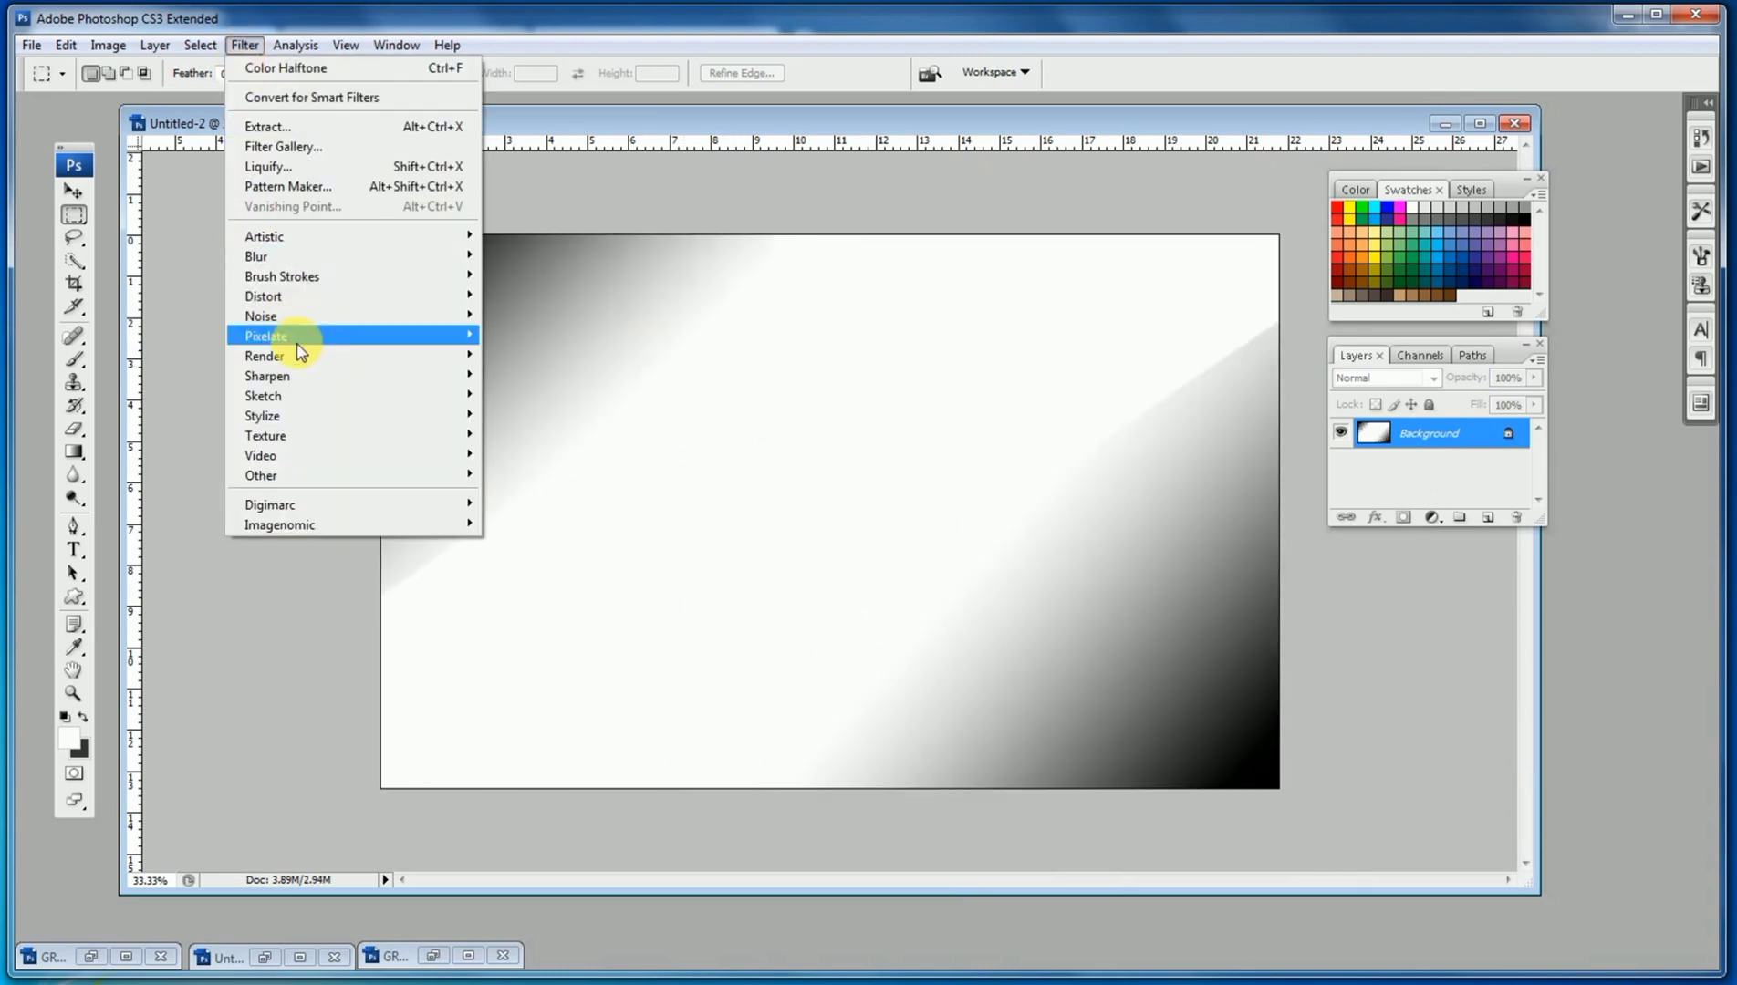
{"action": "mouse_move", "coordinate": [295, 335]}
{"action": "left_click", "coordinate": [508, 335]}
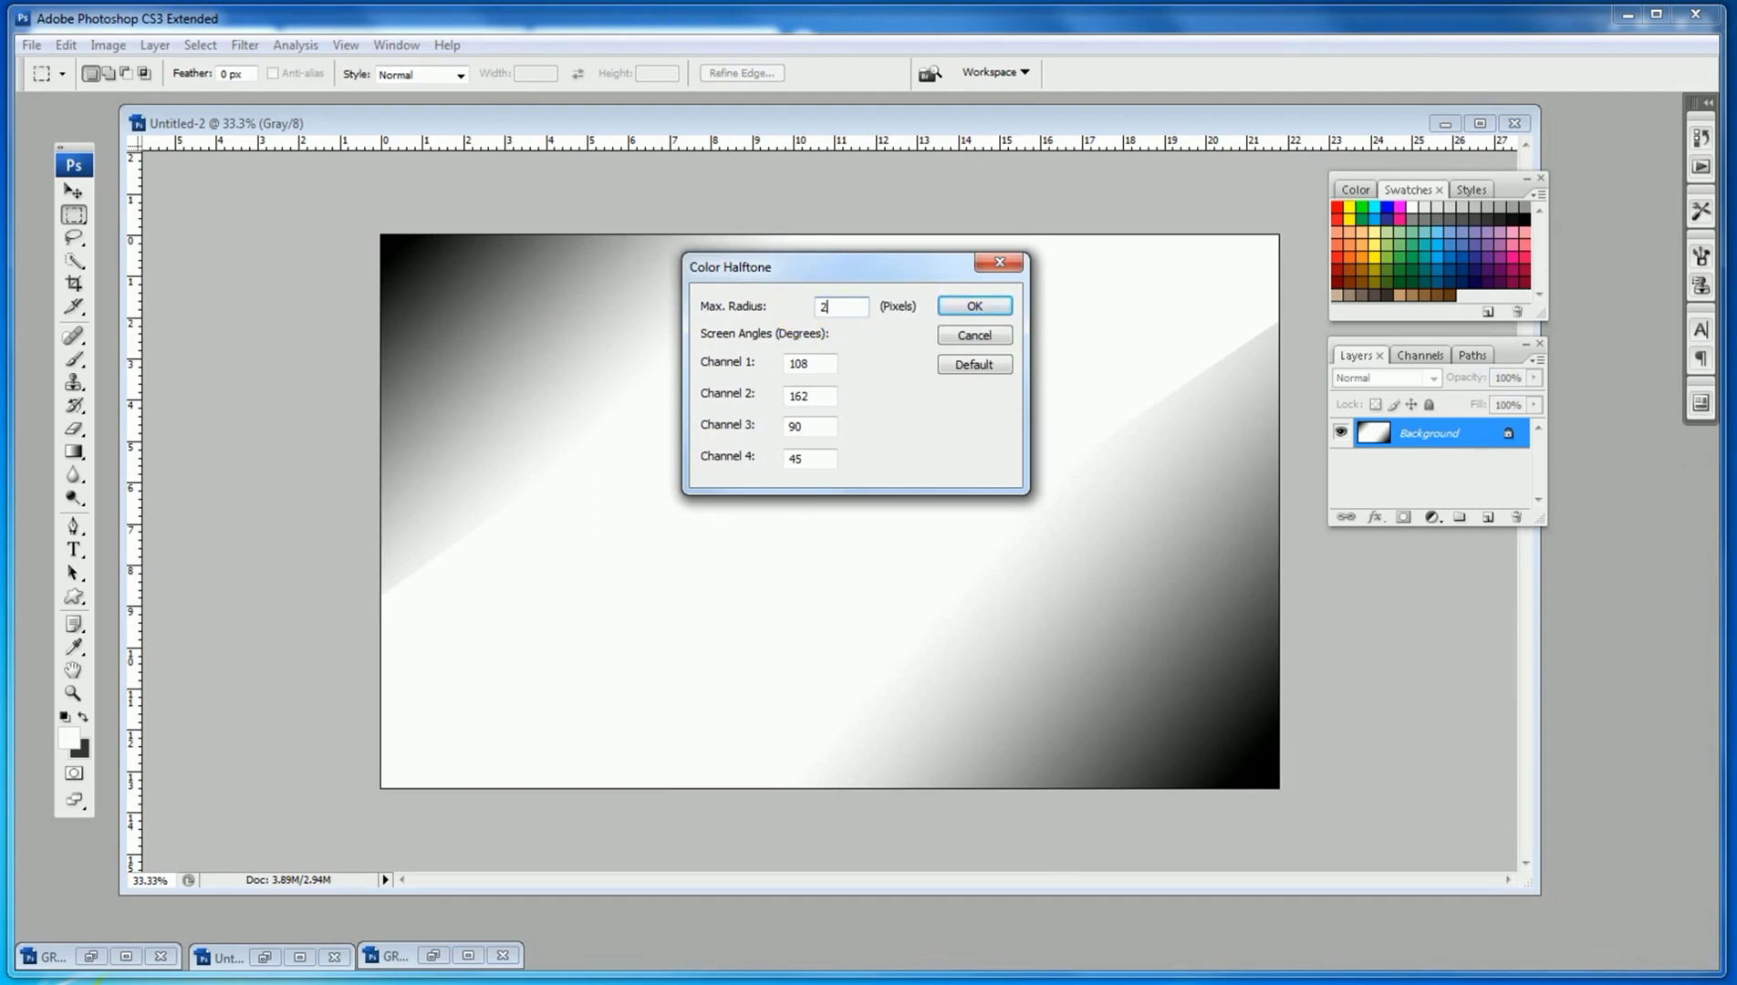
{"action": "type", "text": "2"}
{"action": "key", "text": "Return"}
{"action": "left_click", "coordinate": [851, 420]}
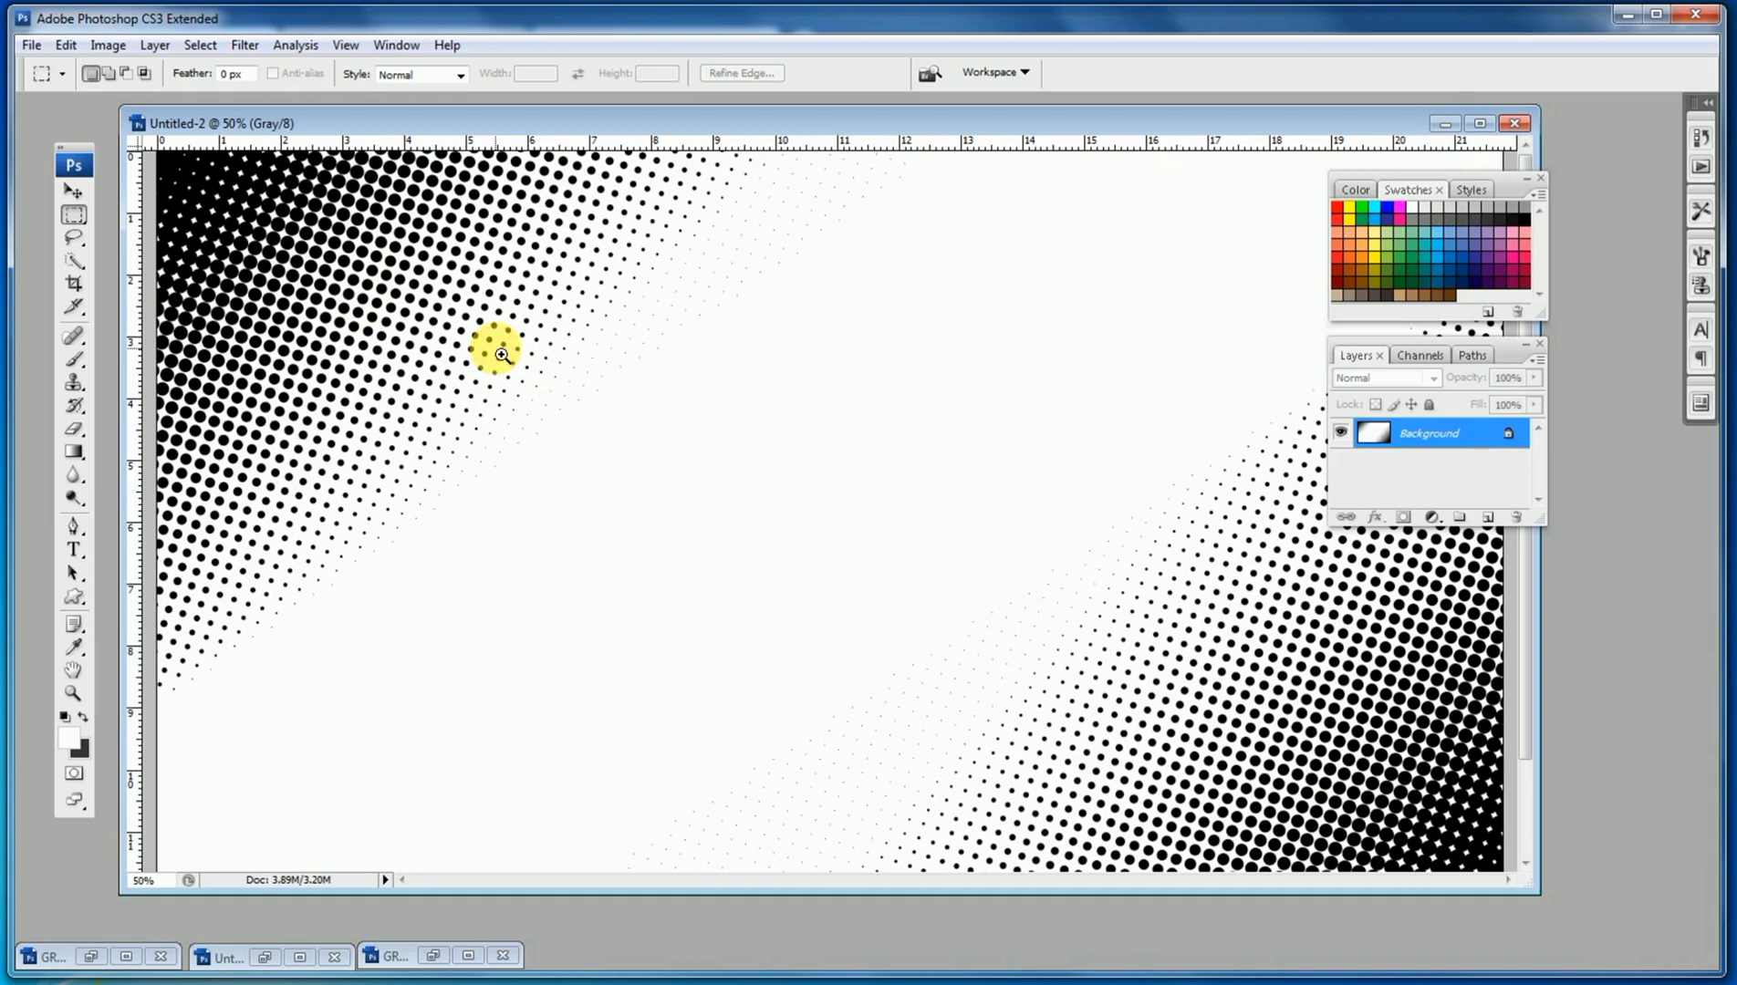
{"action": "left_click", "coordinate": [676, 410], "text": "alt"}
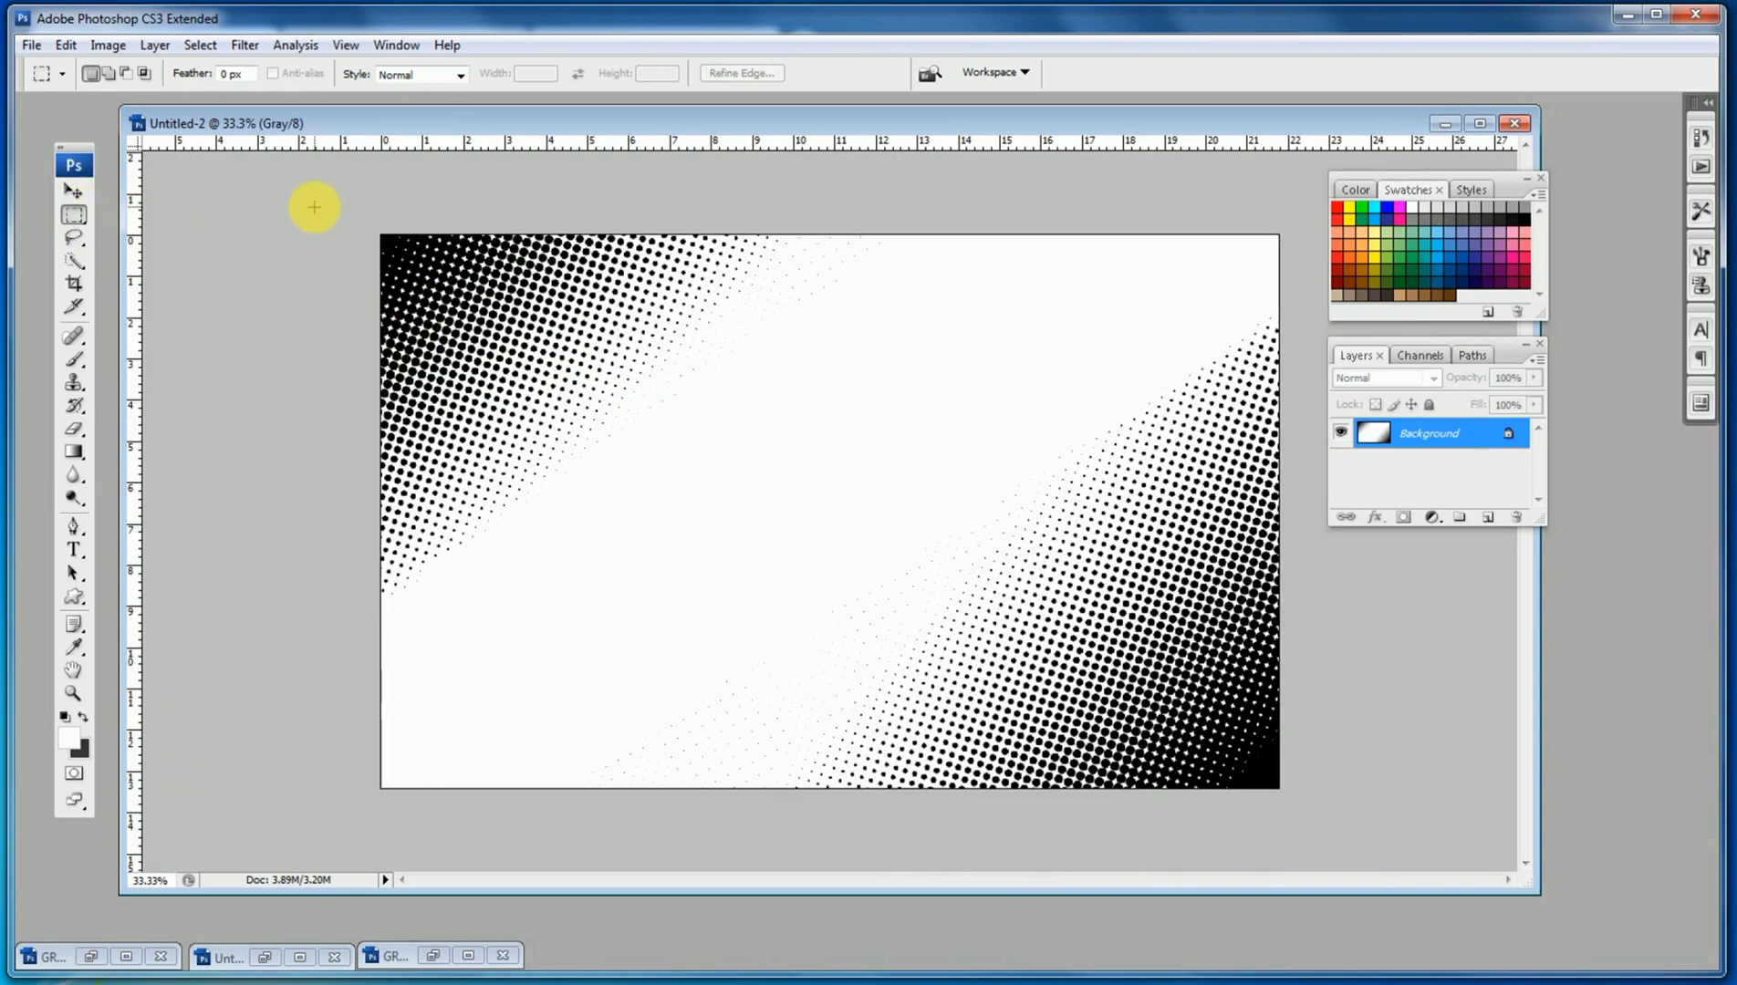
Undo the halftone and both corner gradients, back to a blank white canvas without a selection.
{"action": "key", "text": "ctrl+z"}
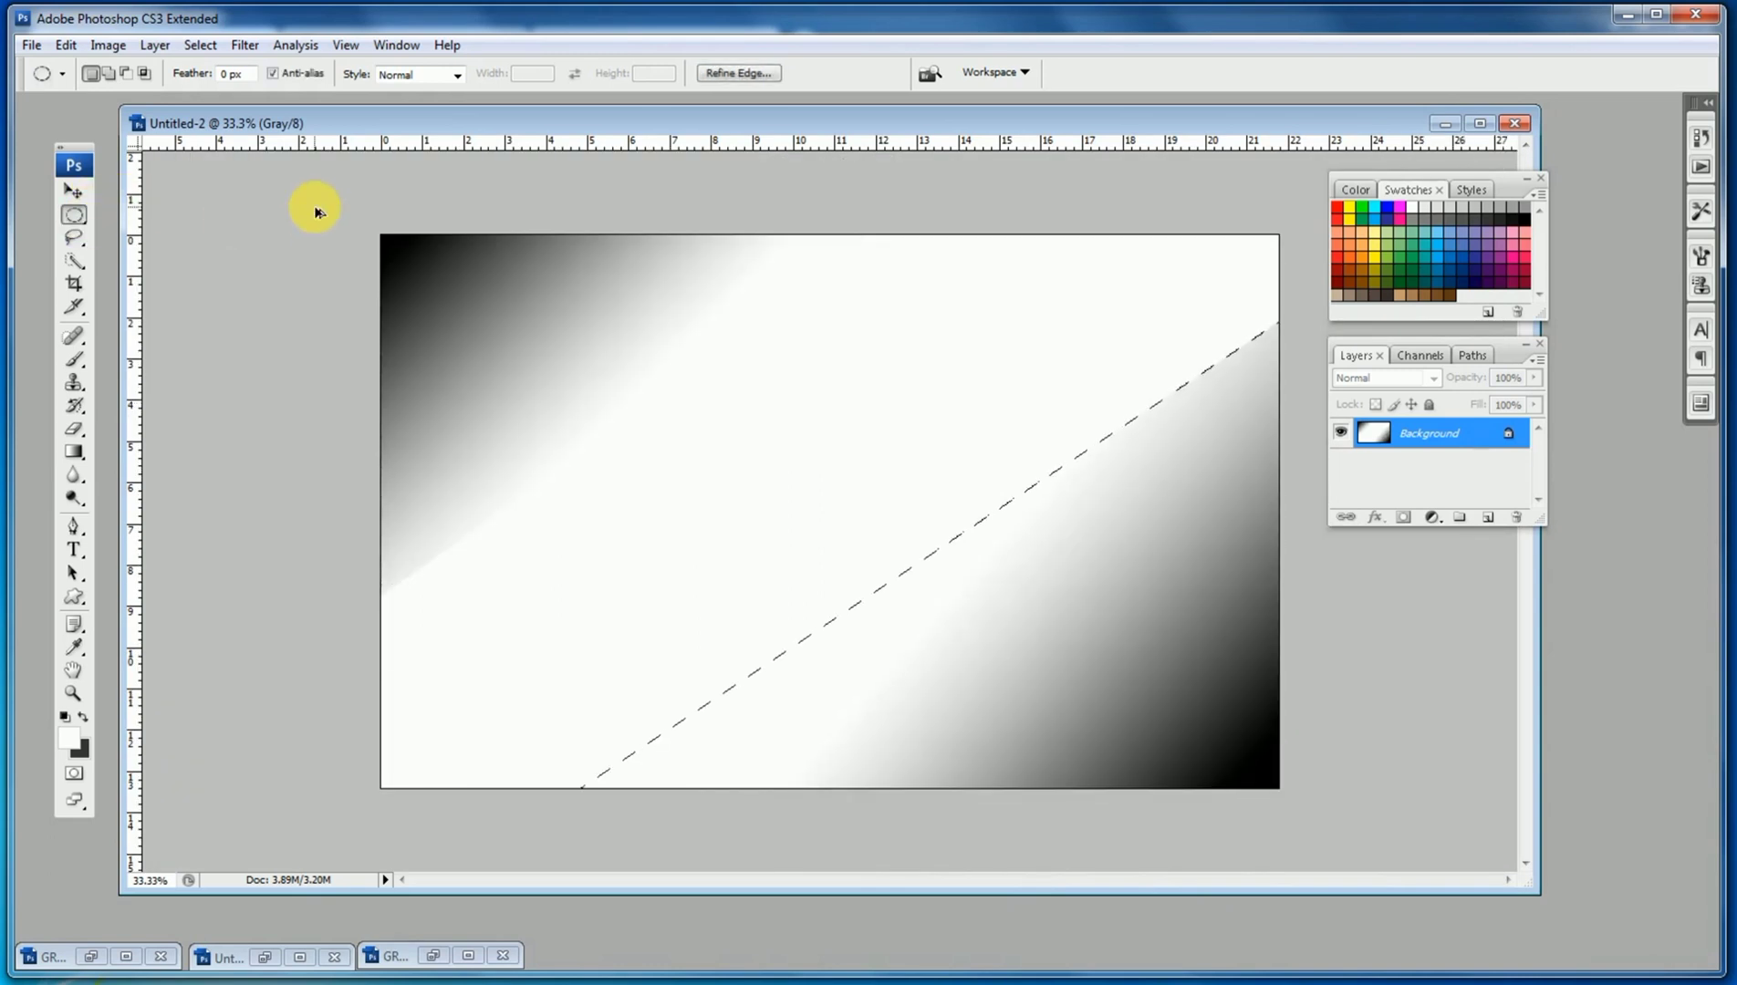
{"action": "key", "text": "alt+BackSpace"}
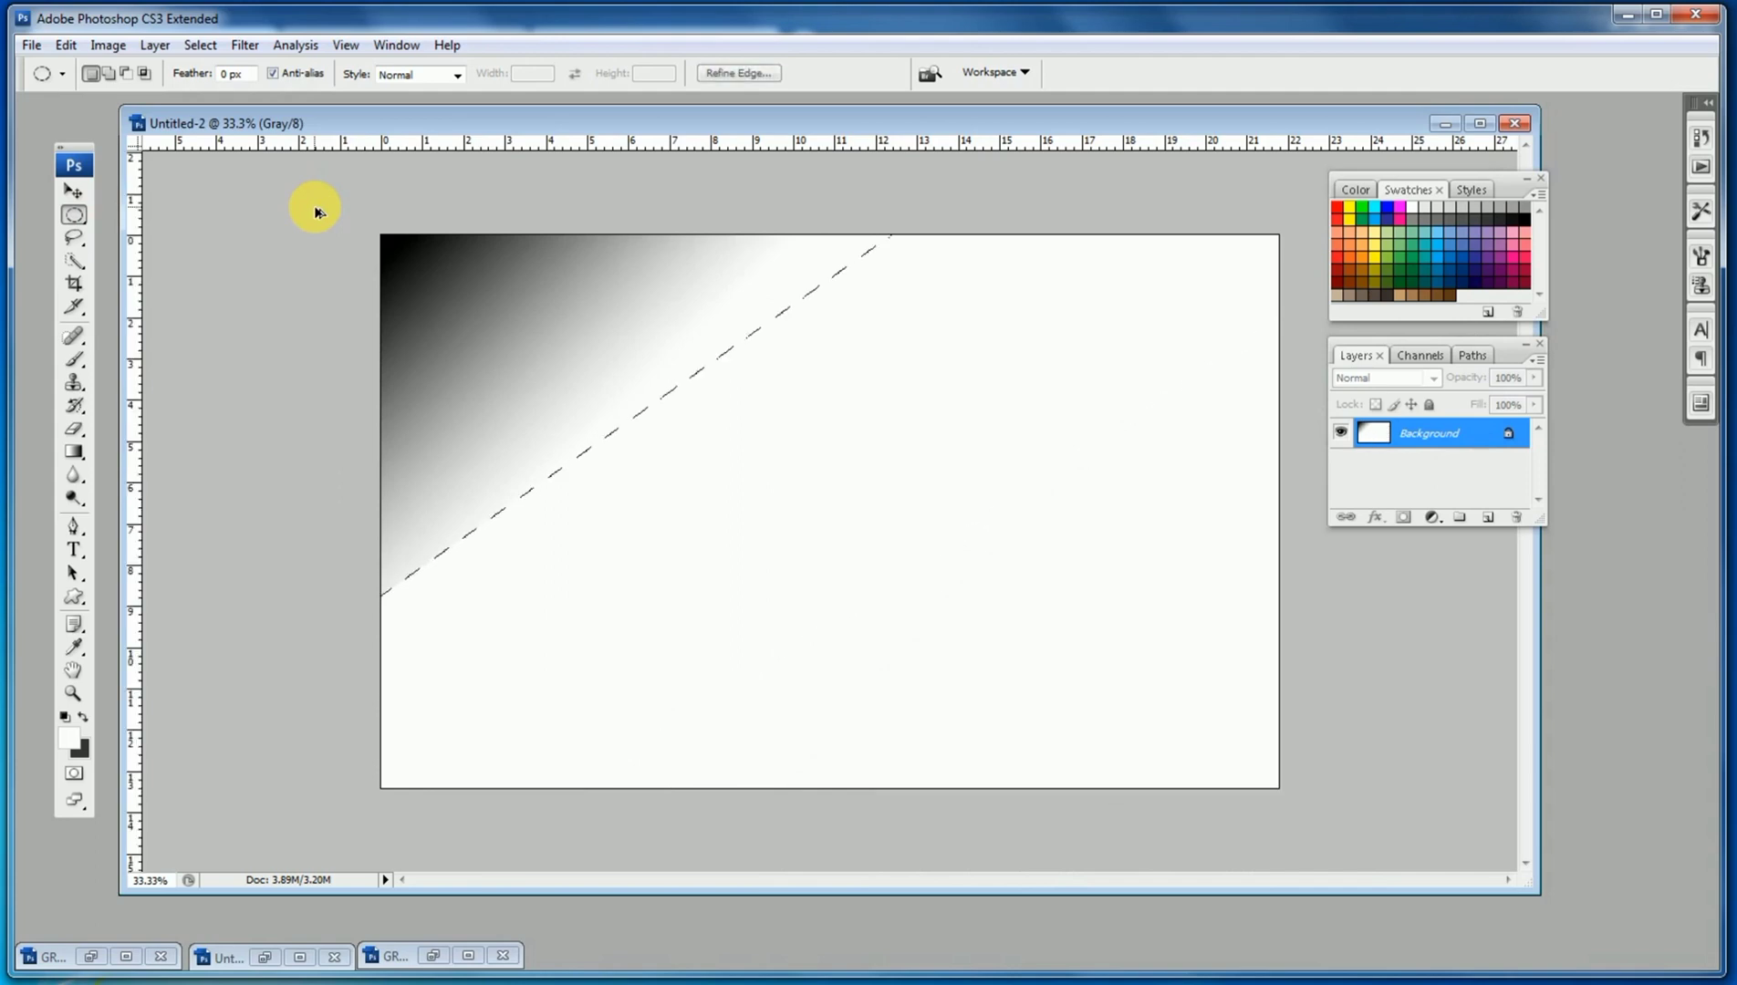
{"action": "key", "text": "ctrl+shift+i"}
{"action": "key", "text": "alt+BackSpace"}
{"action": "key", "text": "ctrl+d"}
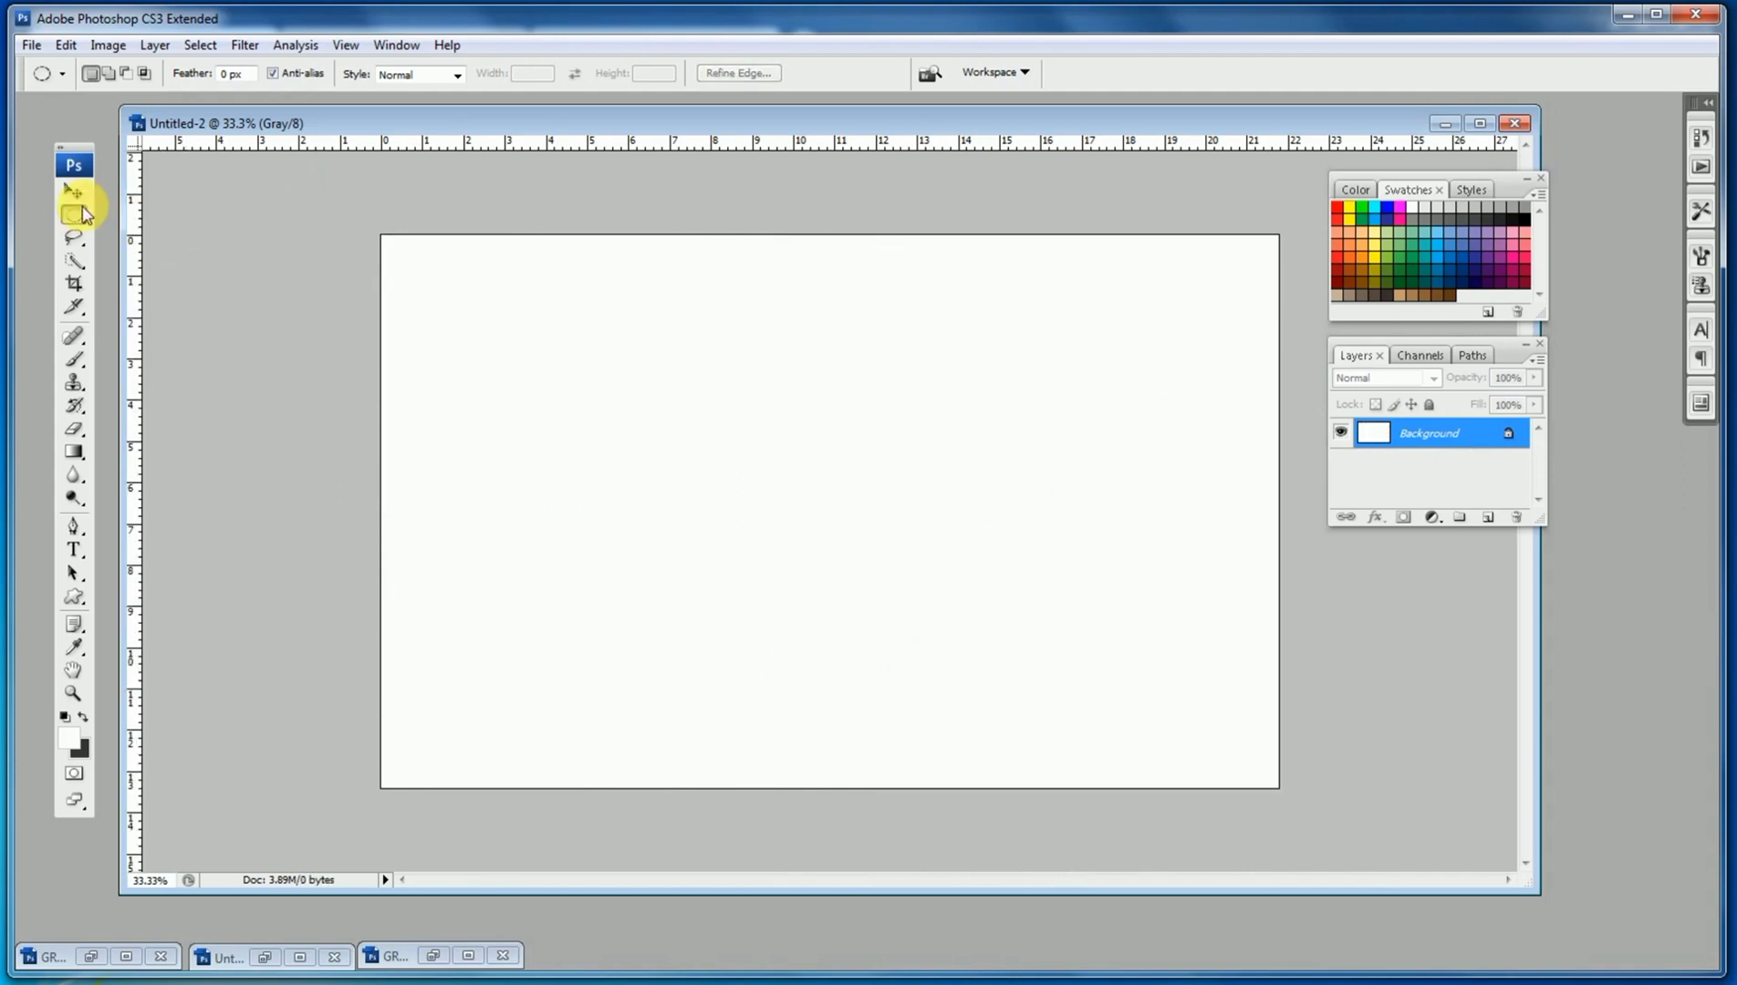
Draw a large circular selection spanning most of the canvas height and centre it on the canvas.
{"action": "left_click_drag", "start_coordinate": [637, 315], "coordinate": [1135, 776]}
{"action": "left_click_drag", "start_coordinate": [962, 570], "coordinate": [921, 535]}
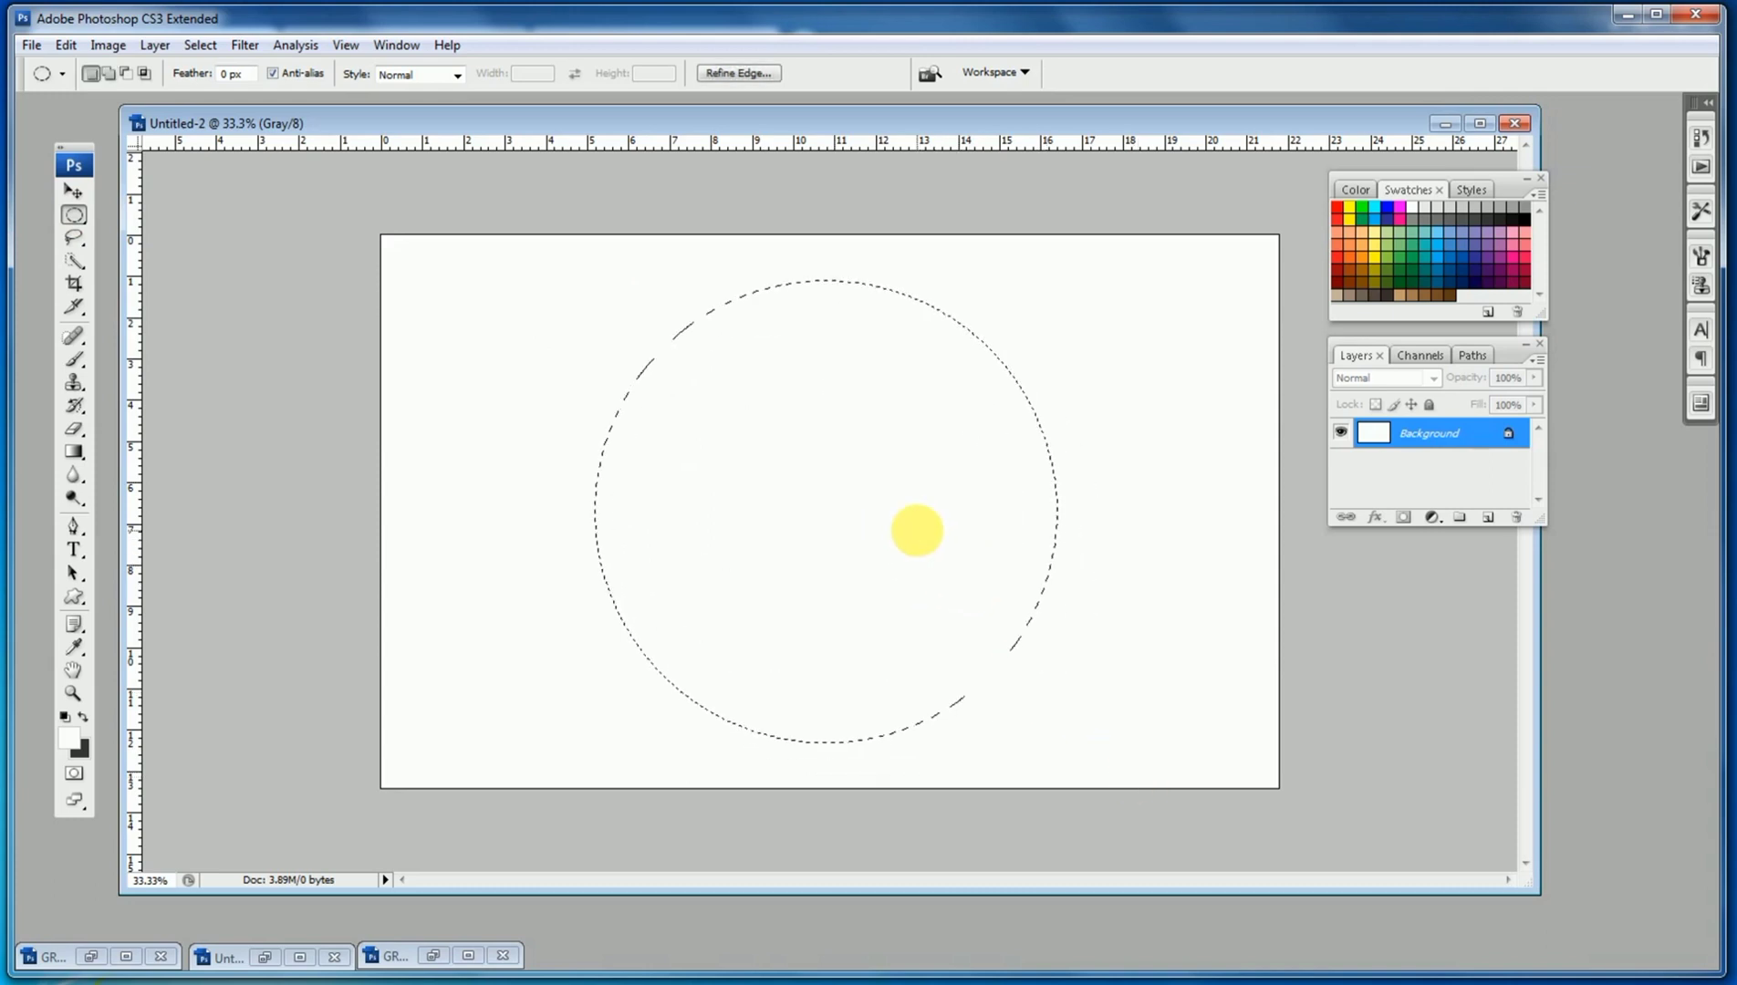
{"action": "left_click", "coordinate": [923, 531], "text": "ctrl"}
Fill the circular selection with a radial black-to-white gradient going outward from its centre, and deselect.
{"action": "left_click", "coordinate": [74, 451]}
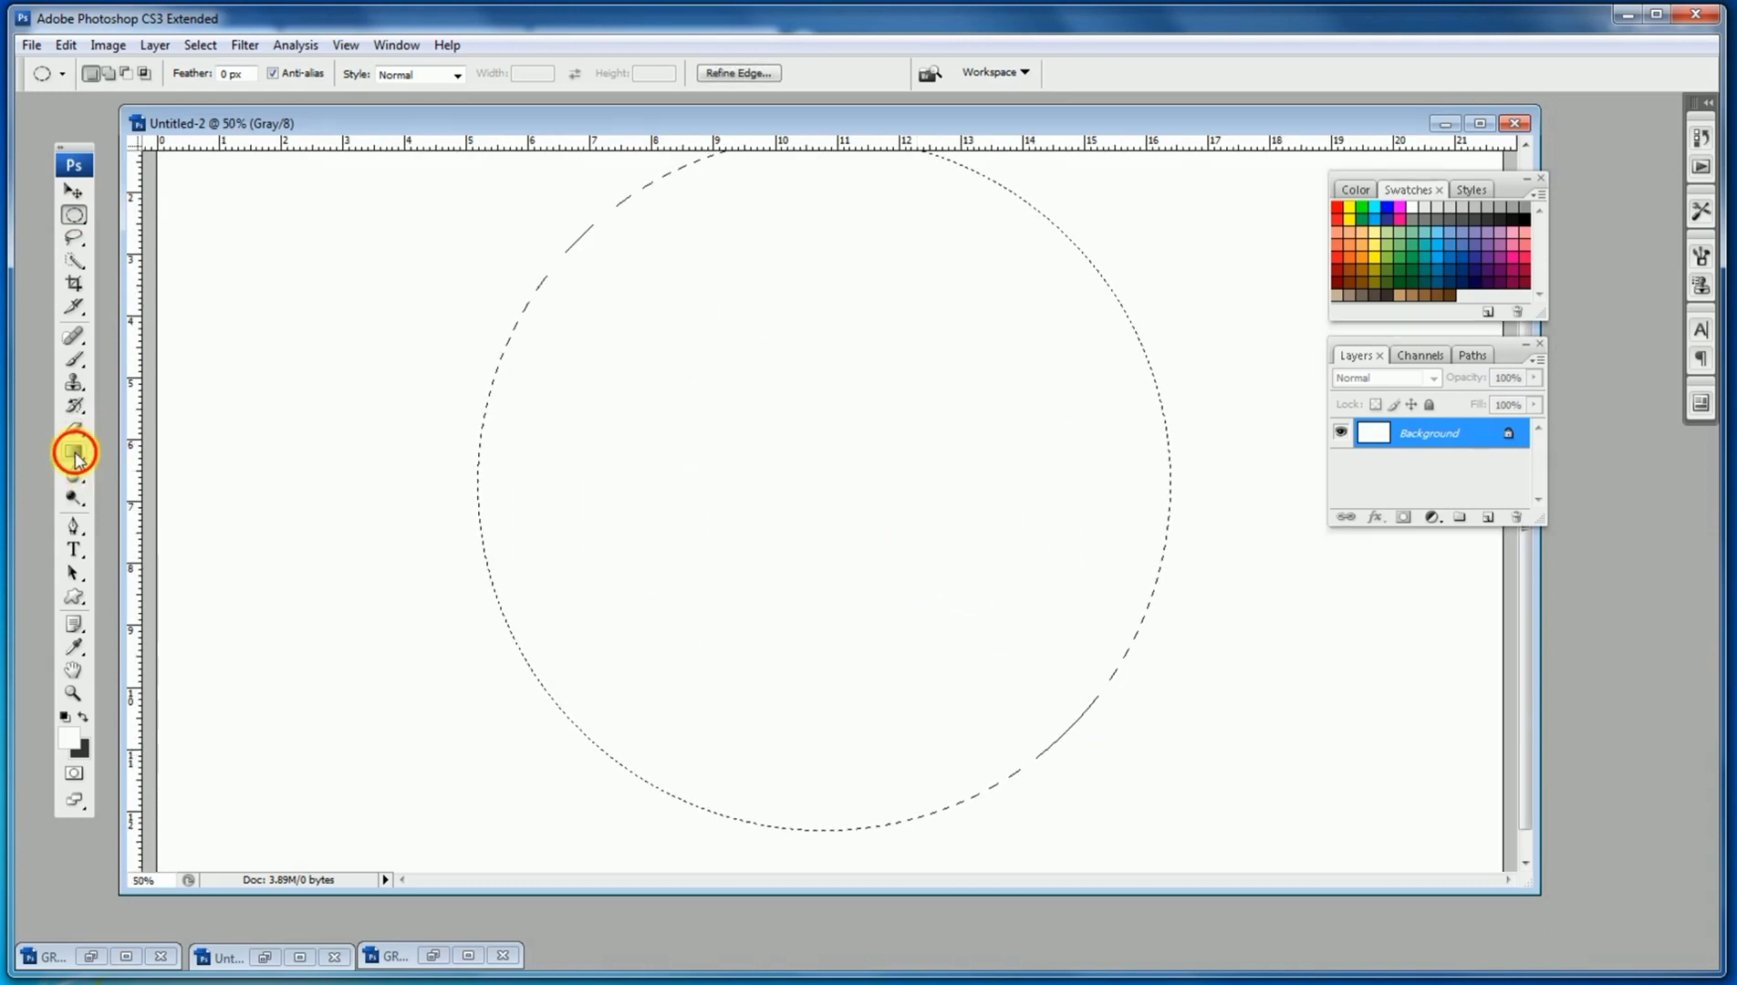
{"action": "left_click_drag", "start_coordinate": [76, 456], "coordinate": [127, 453]}
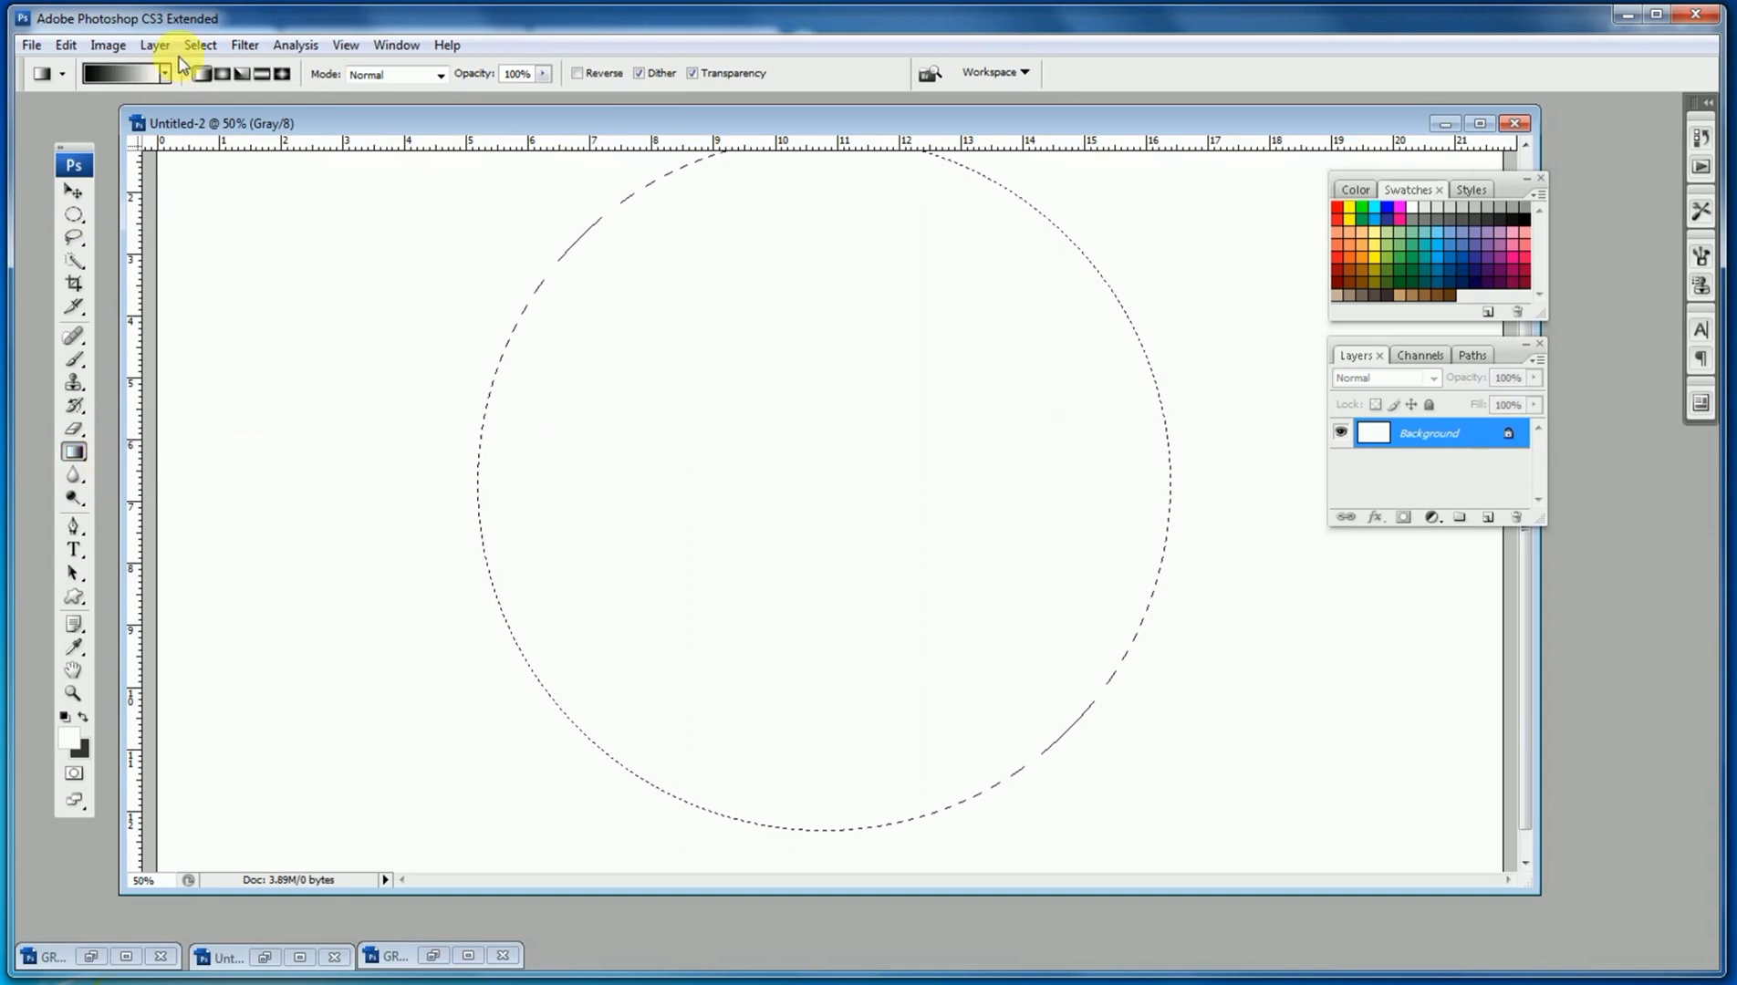
{"action": "left_click", "coordinate": [224, 73]}
{"action": "left_click_drag", "start_coordinate": [759, 460], "coordinate": [602, 257]}
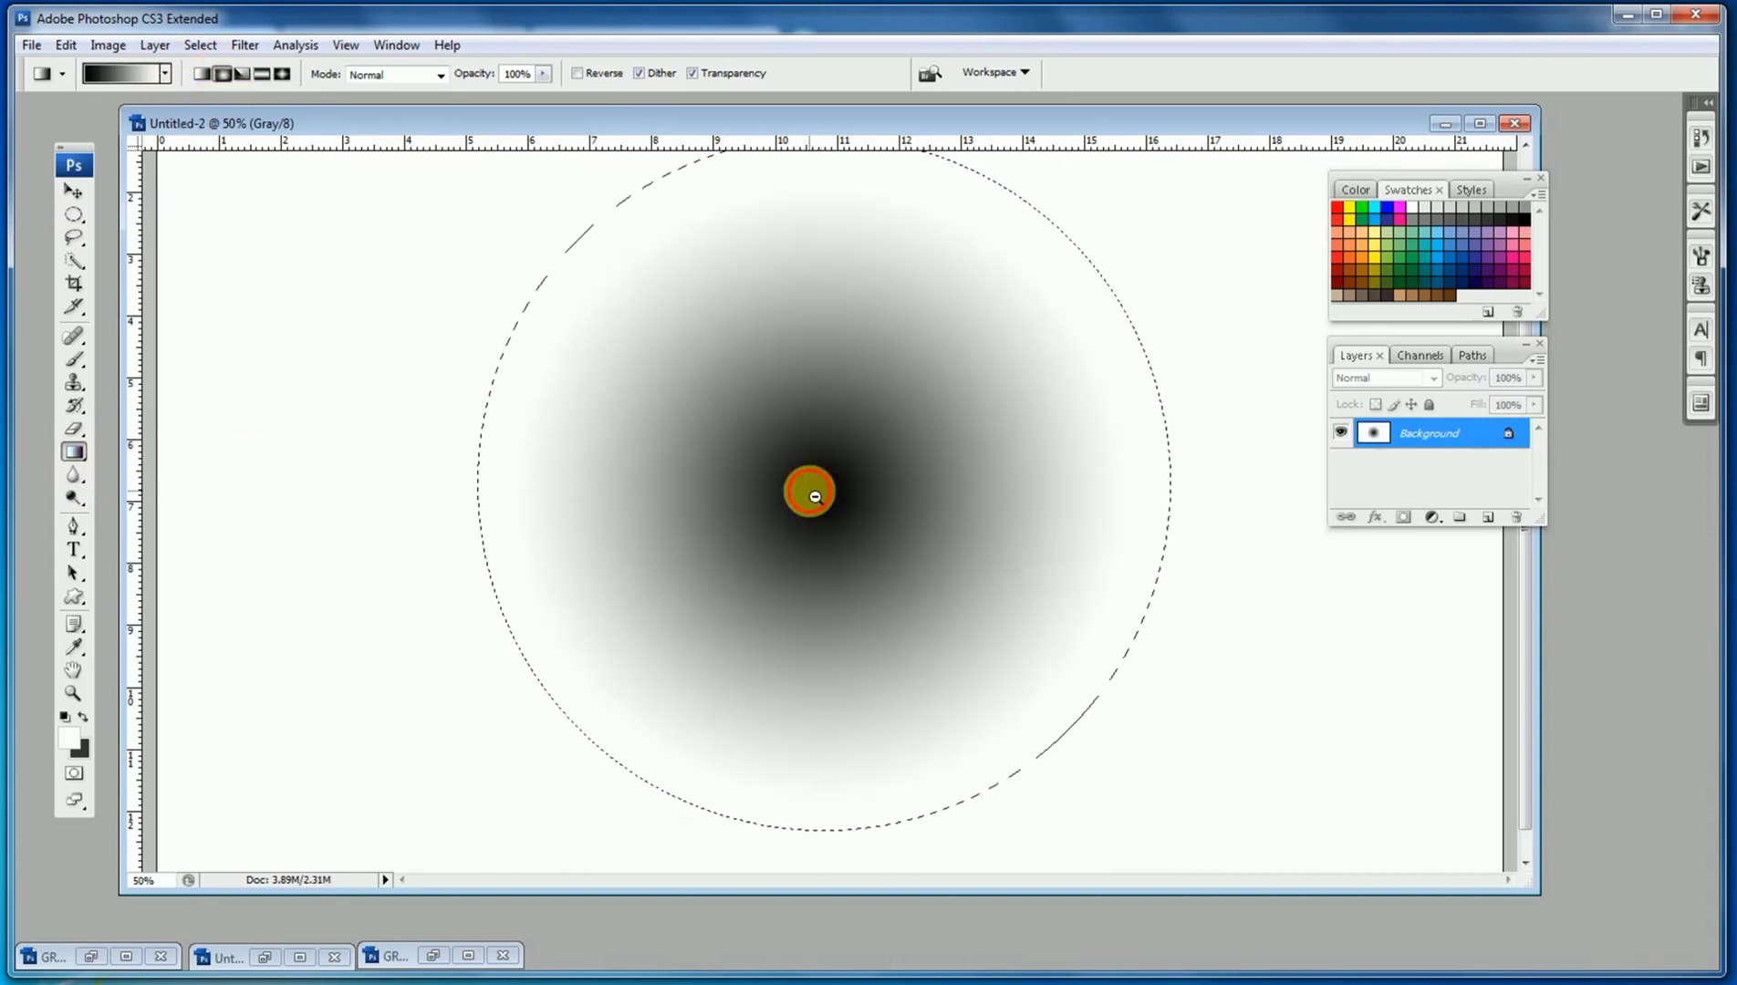
{"action": "left_click", "coordinate": [815, 497], "text": "alt"}
{"action": "left_click", "coordinate": [74, 215]}
{"action": "left_click", "coordinate": [548, 257]}
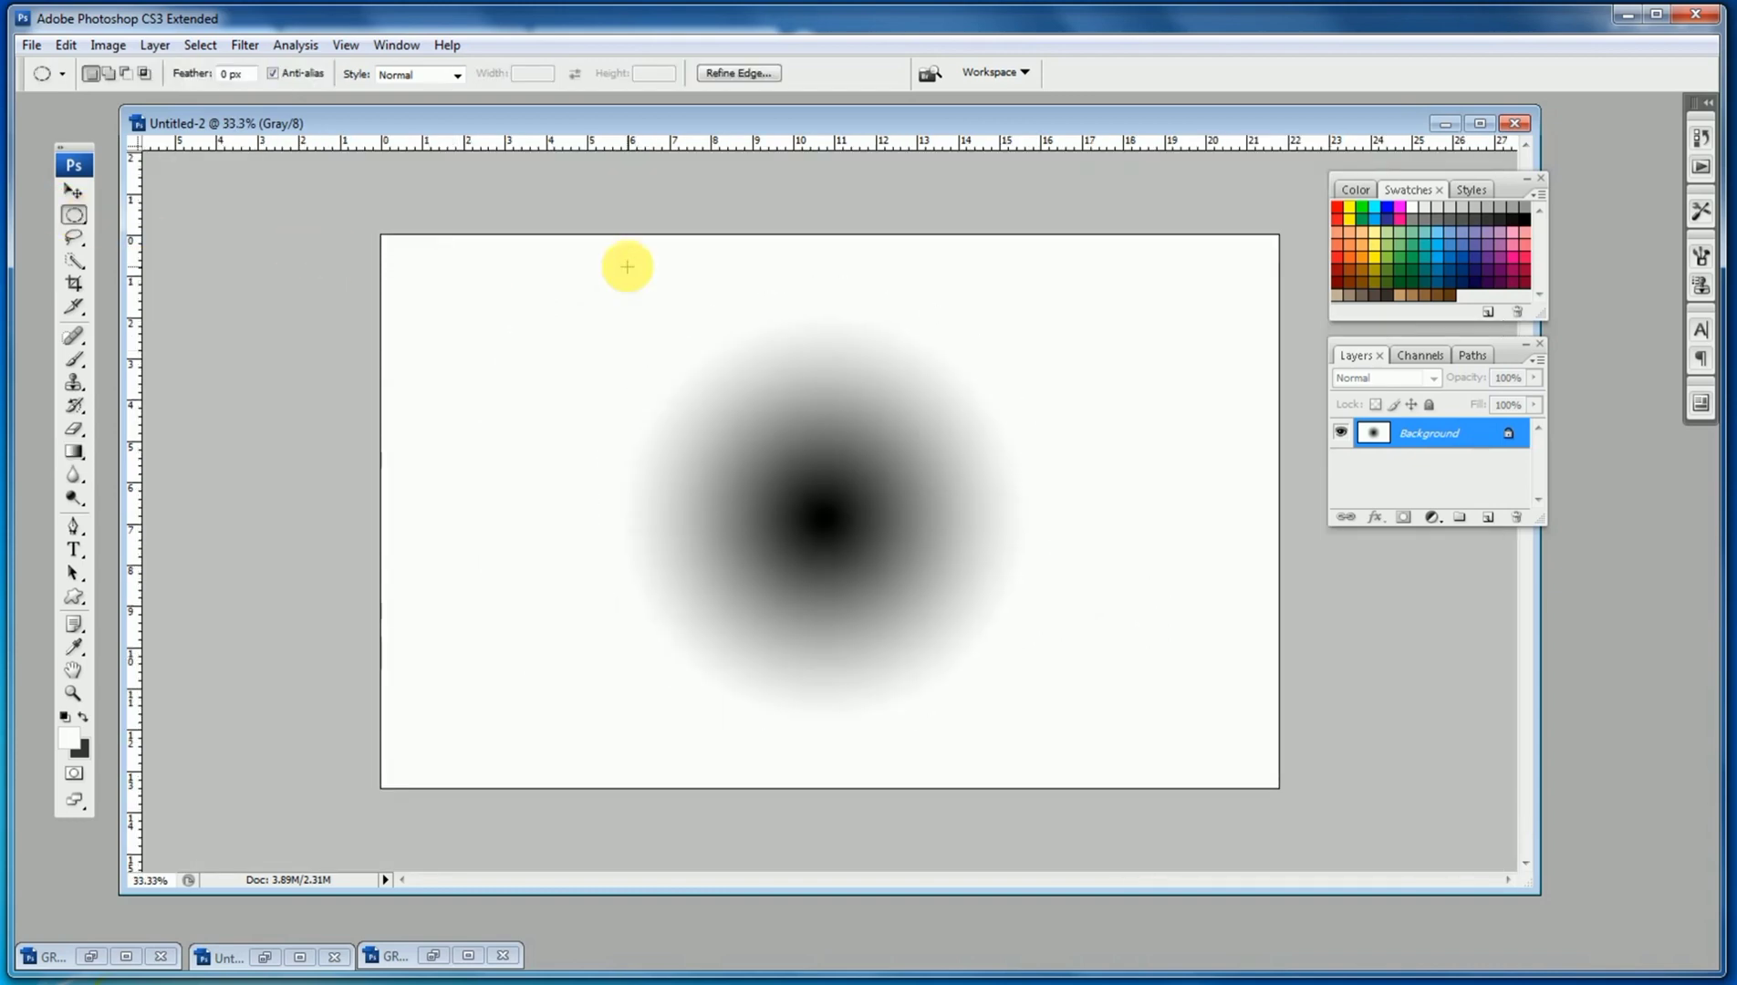
Apply the Color Halftone filter to the radial gradient with the last used settings.
{"action": "left_click", "coordinate": [245, 45]}
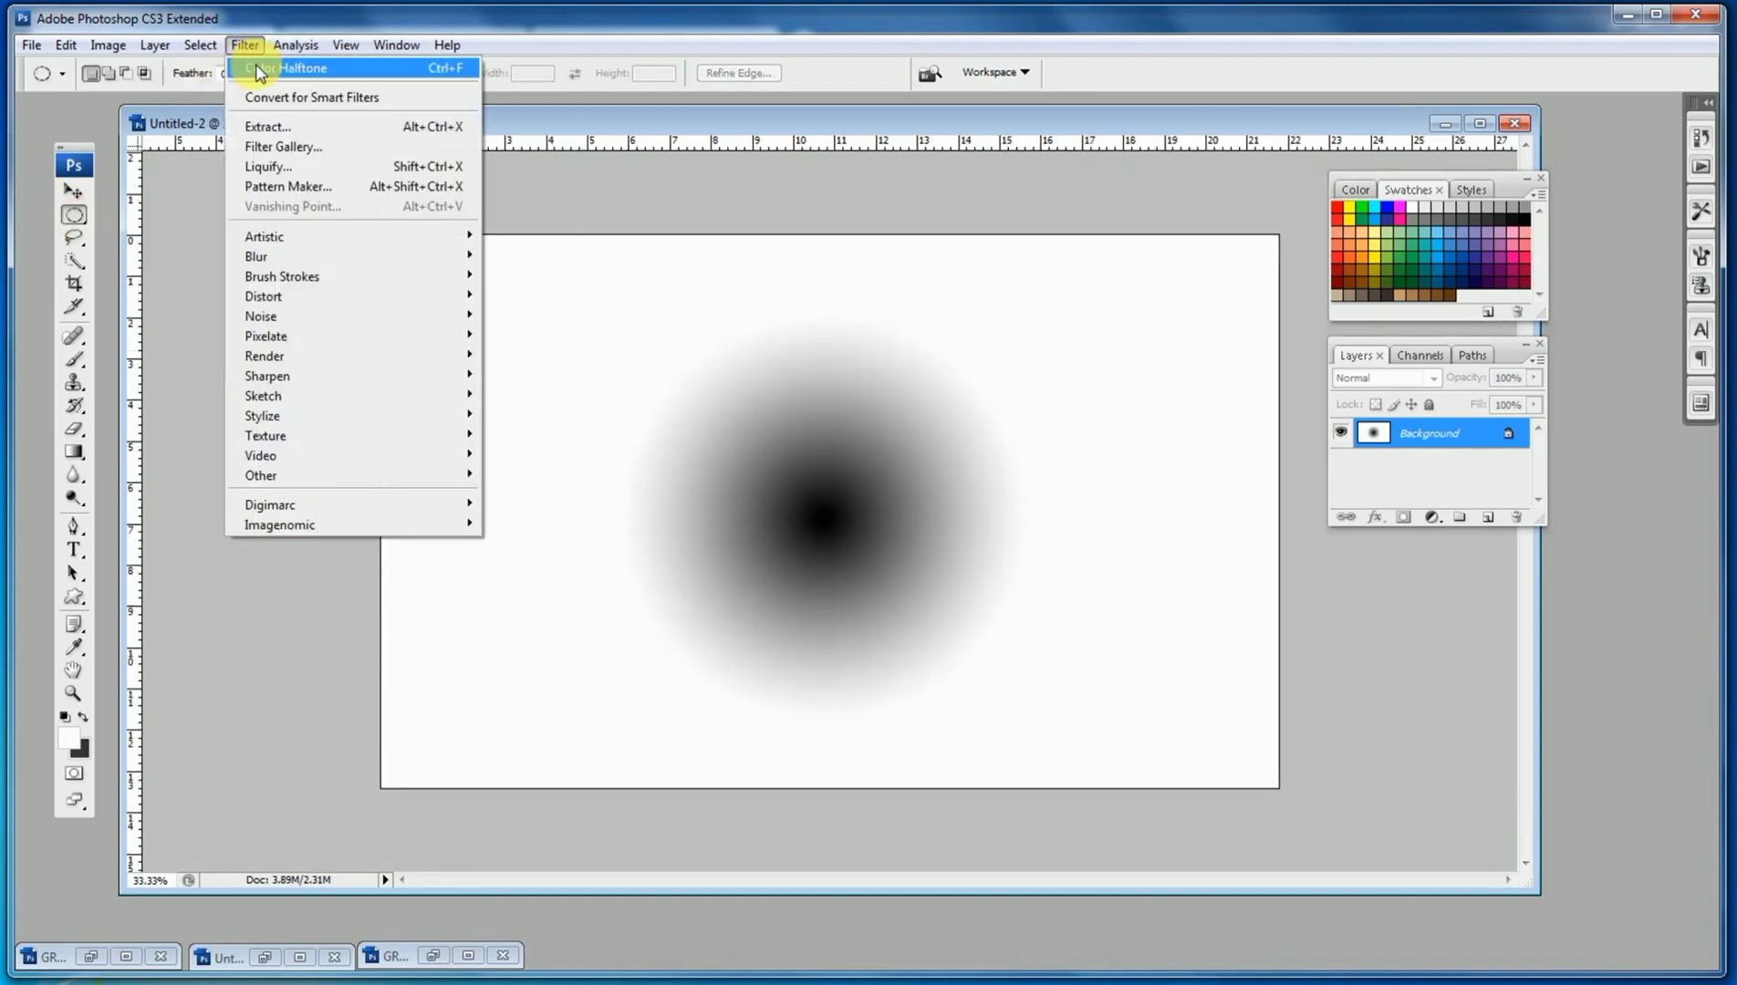
{"action": "left_click", "coordinate": [242, 62]}
{"action": "key", "text": "ctrl+plus"}
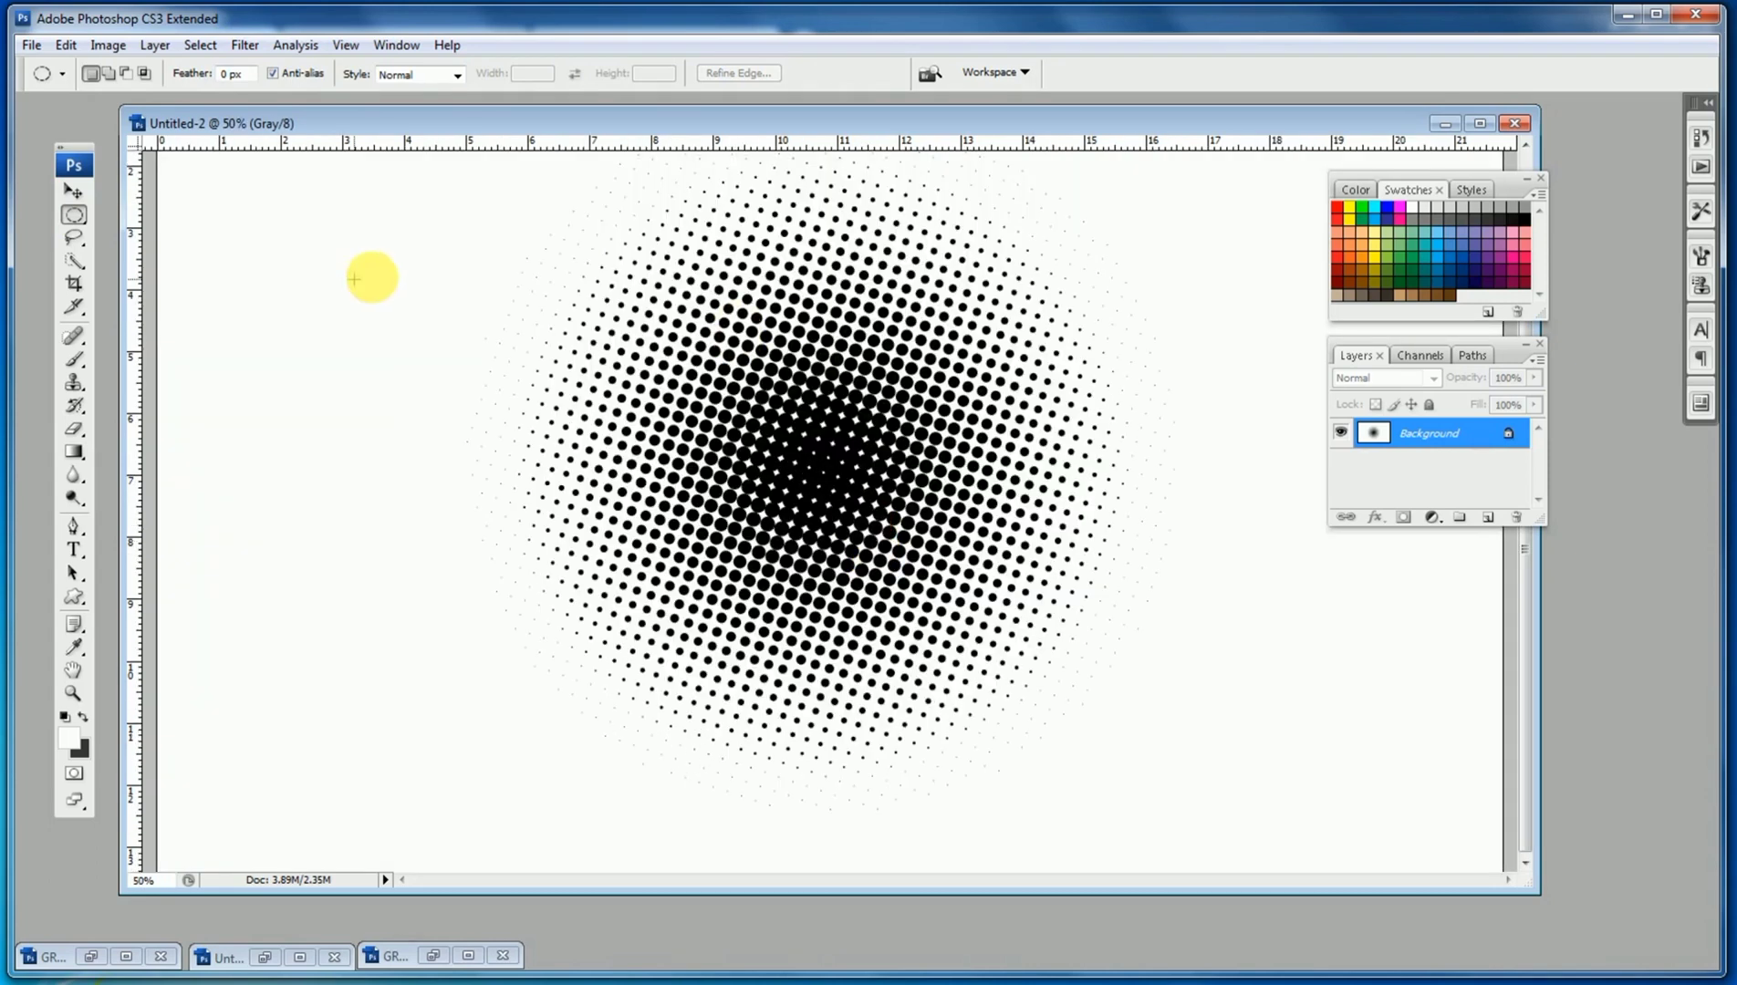
Convert the document to Duotone mode as a Monotone with teal (1cbbb4) as the Ink 1 colour.
{"action": "left_click", "coordinate": [73, 191]}
{"action": "key", "text": "ctrl+minus"}
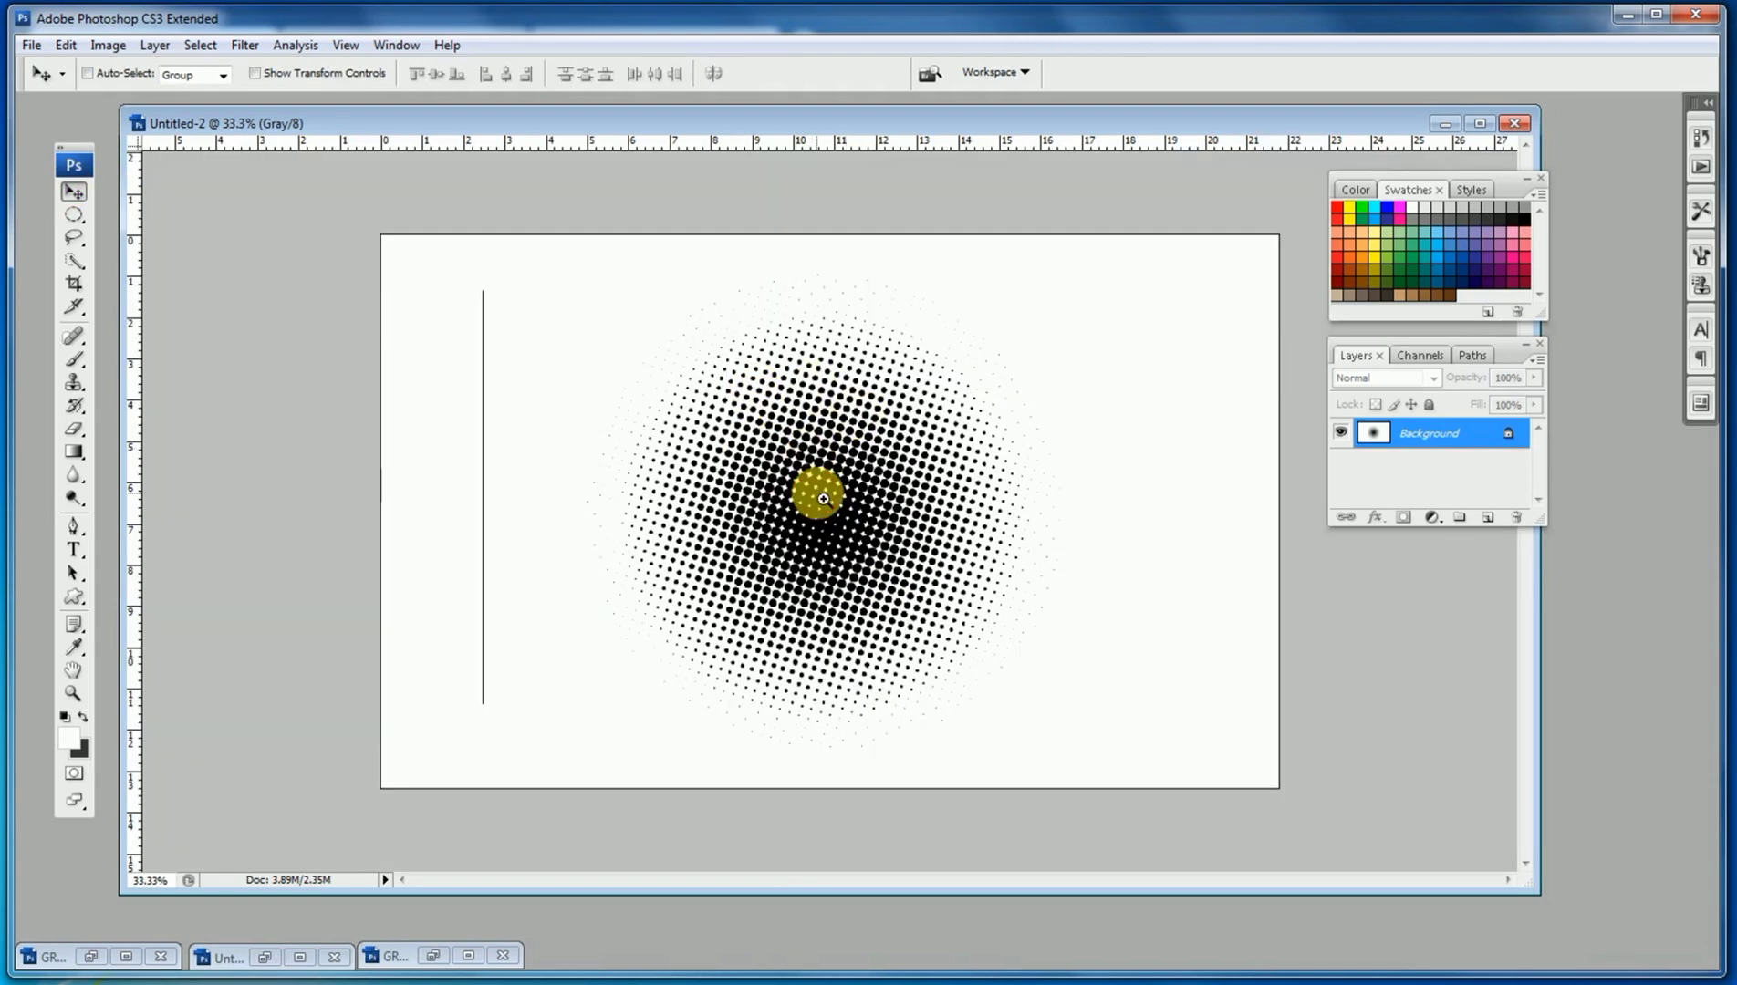
{"action": "key", "text": "ctrl+plus"}
{"action": "key", "text": "ctrl+plus"}
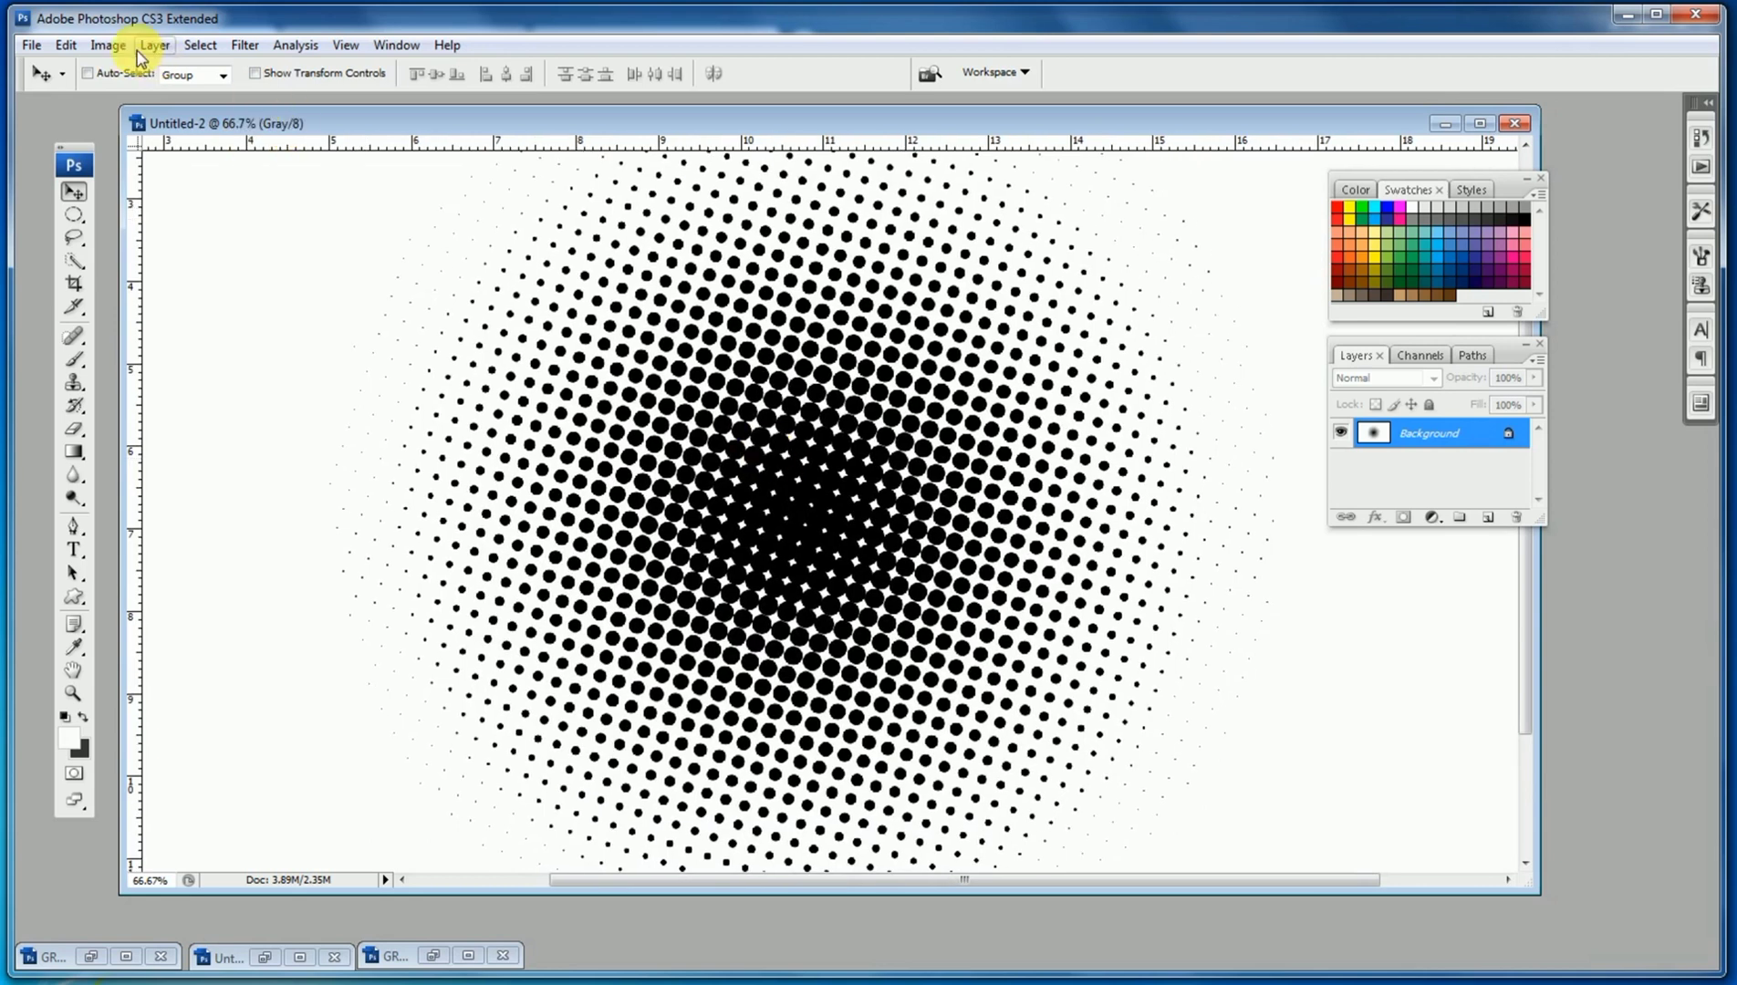
{"action": "left_click", "coordinate": [107, 44]}
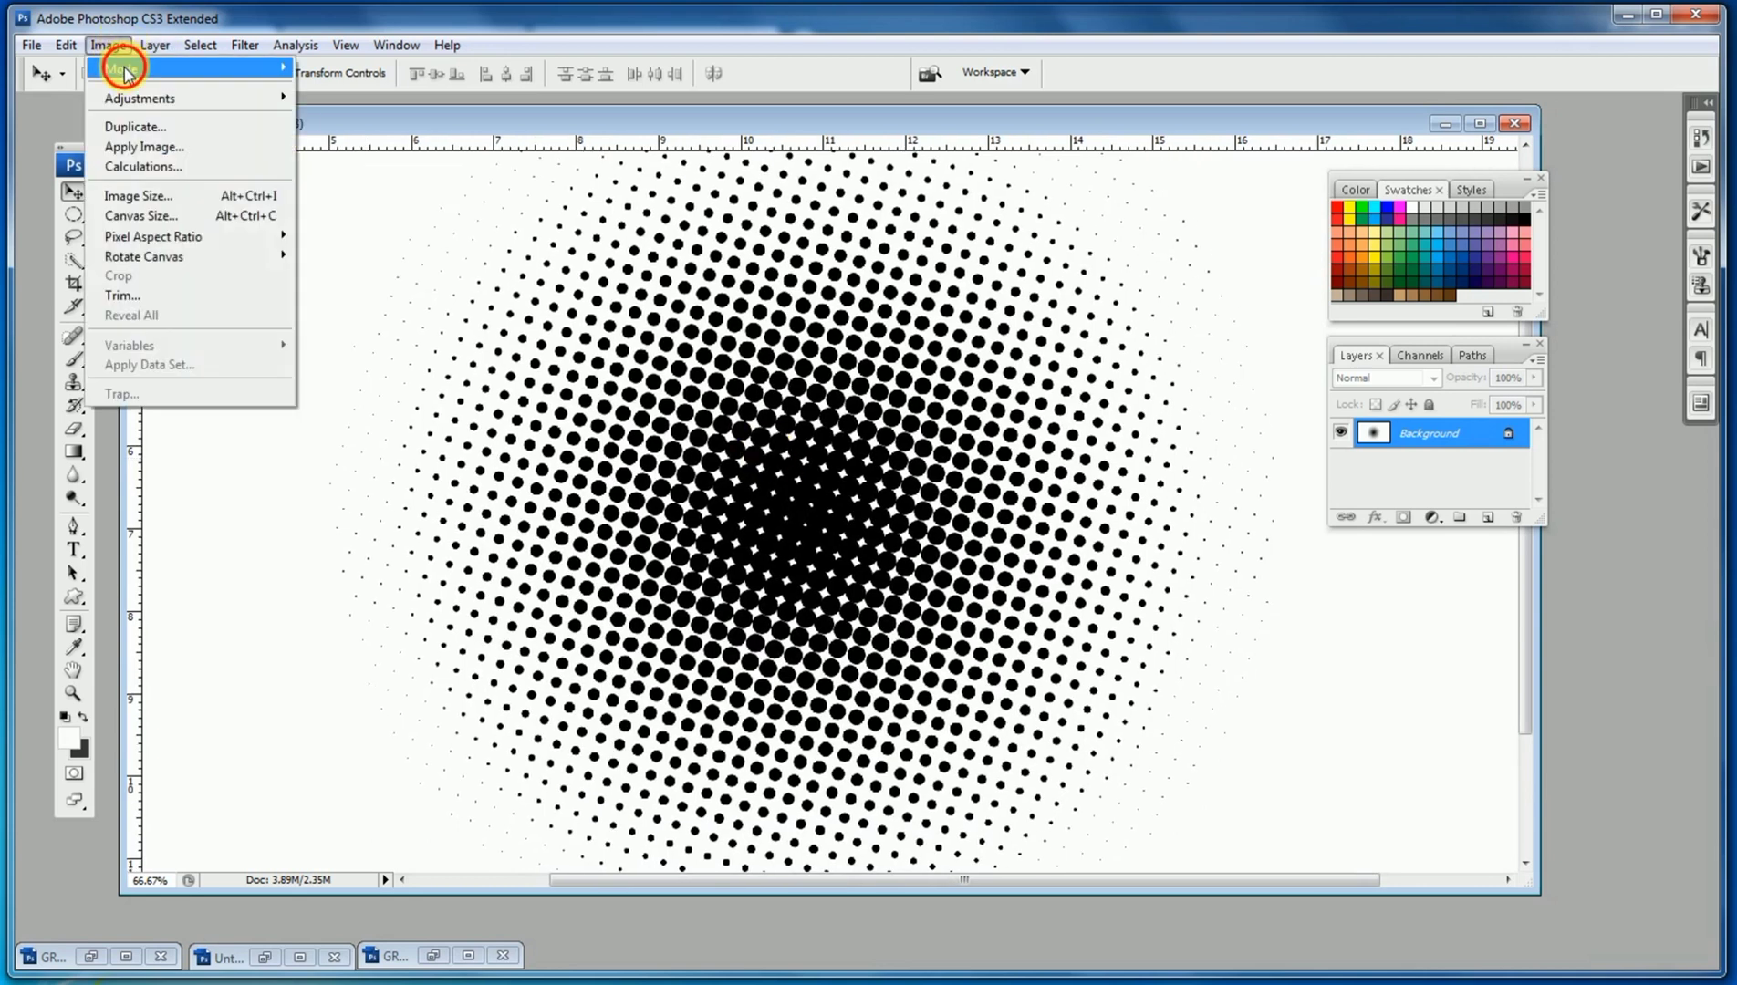
{"action": "mouse_move", "coordinate": [121, 68]}
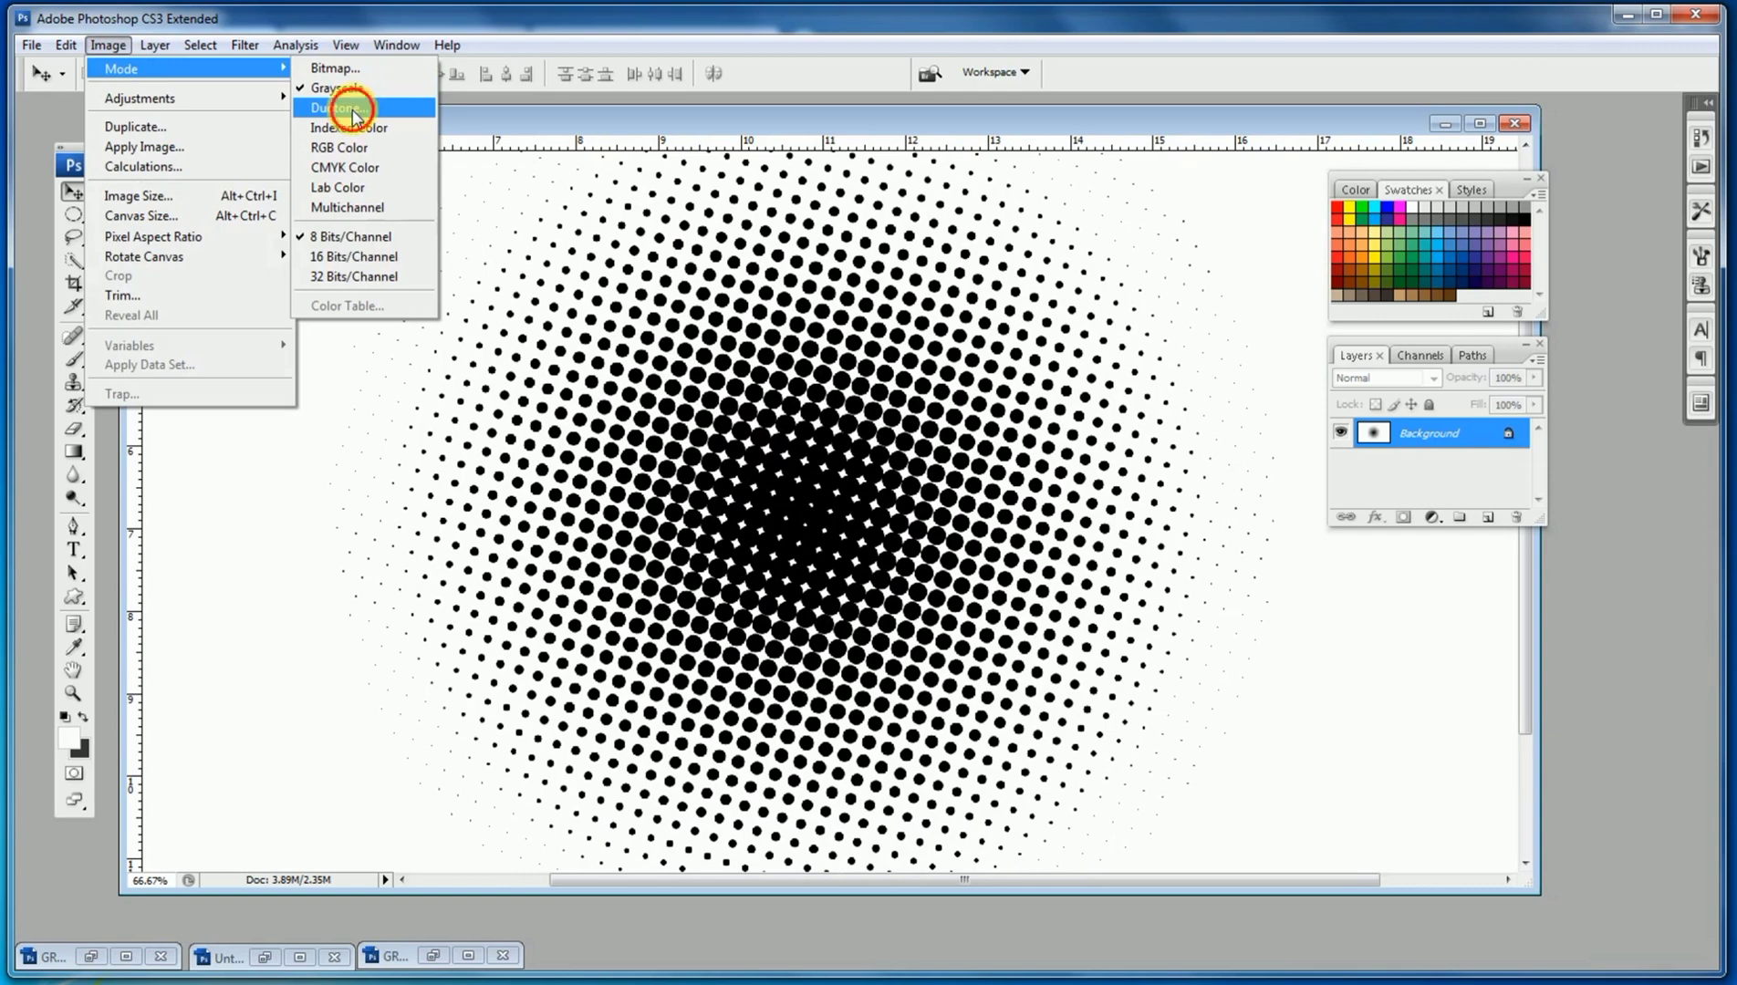
{"action": "left_click", "coordinate": [352, 110]}
{"action": "left_click", "coordinate": [759, 313]}
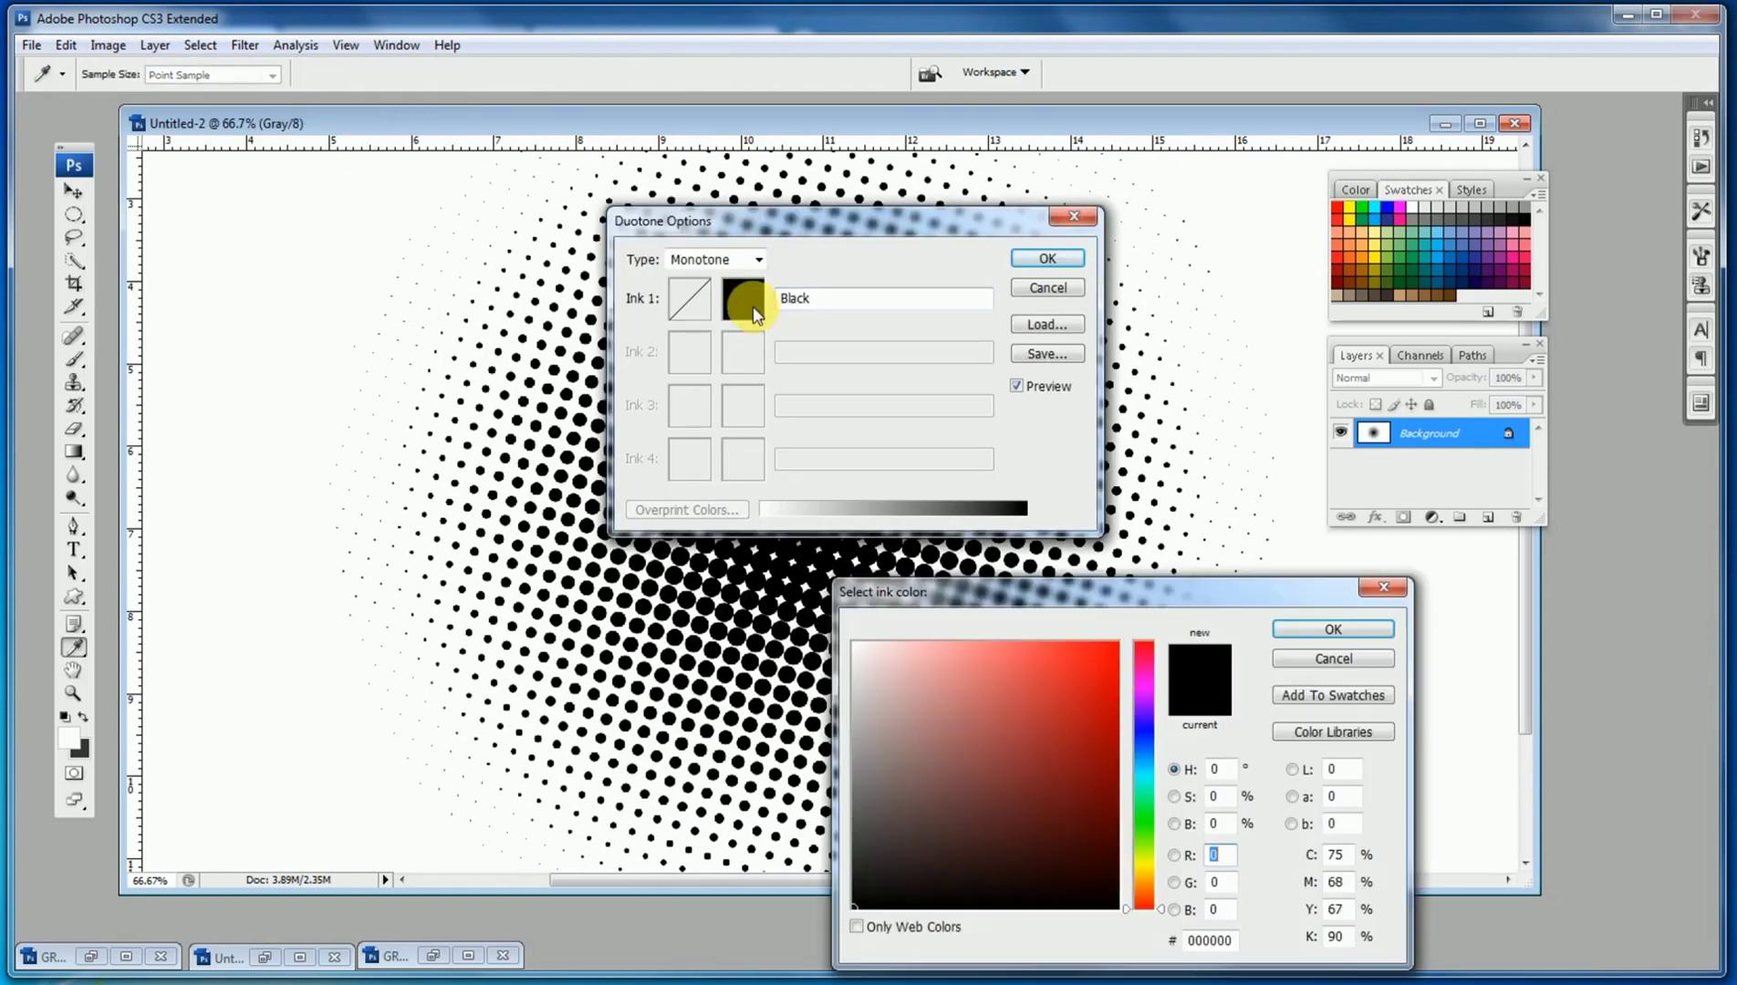
{"action": "left_click", "coordinate": [1398, 263]}
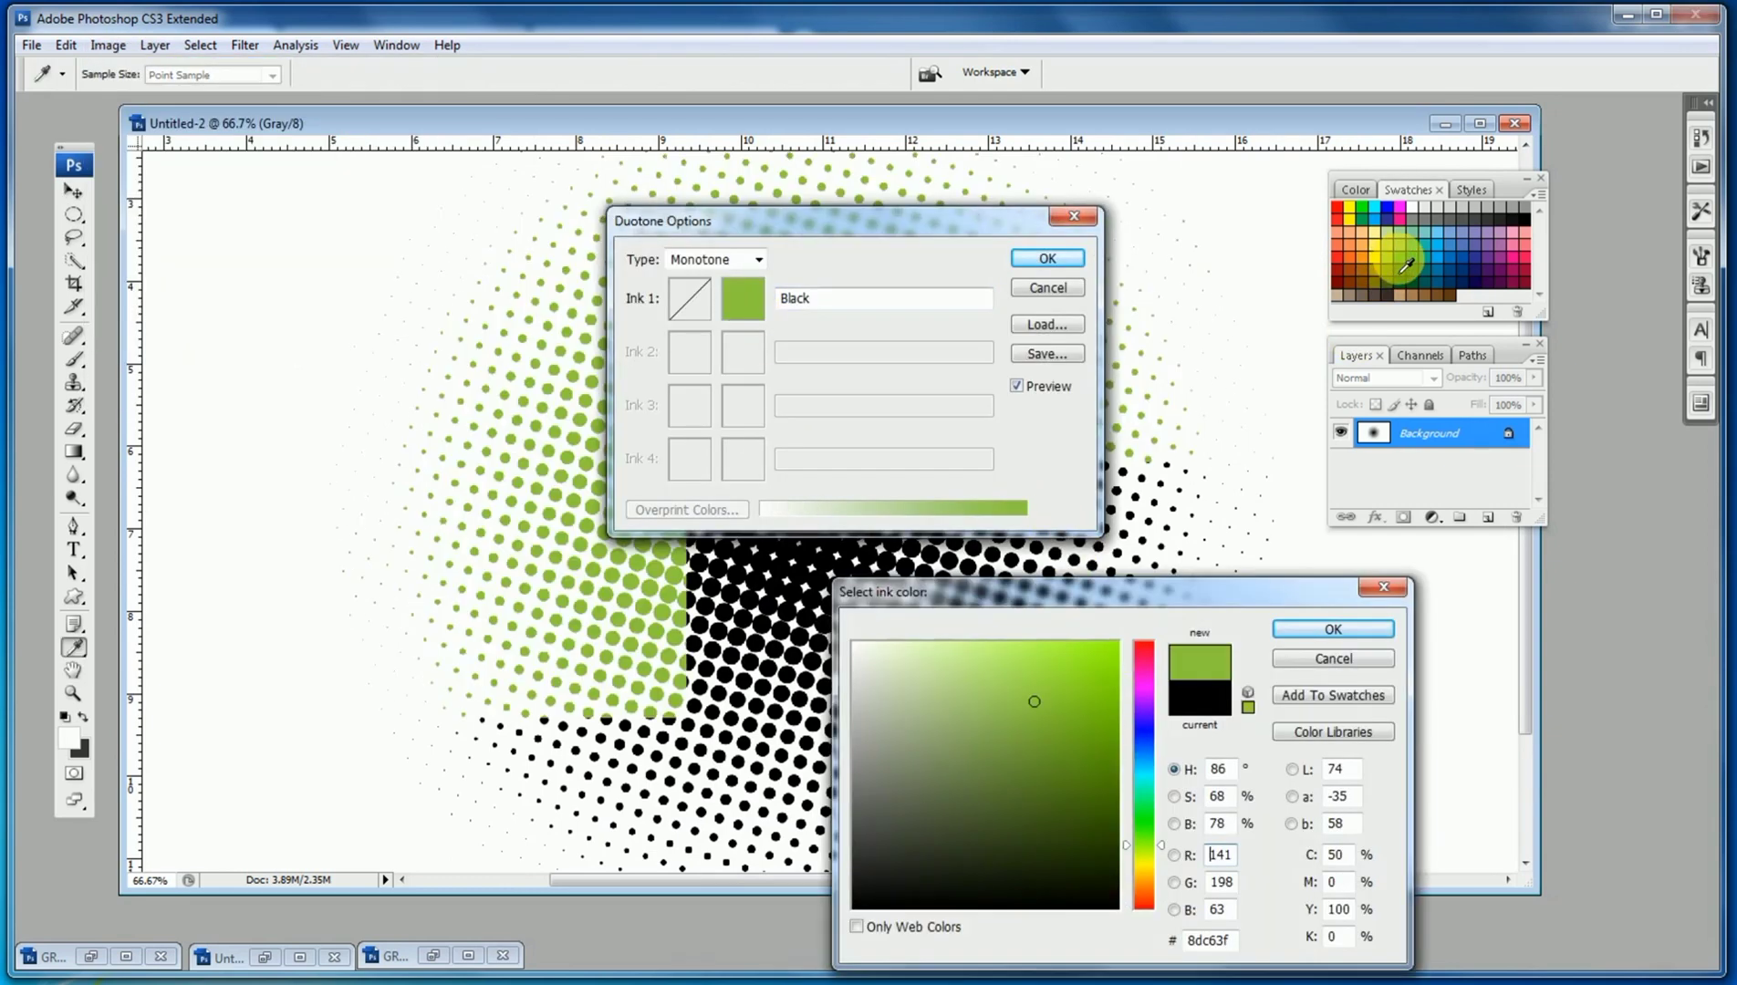
{"action": "left_click", "coordinate": [1422, 243]}
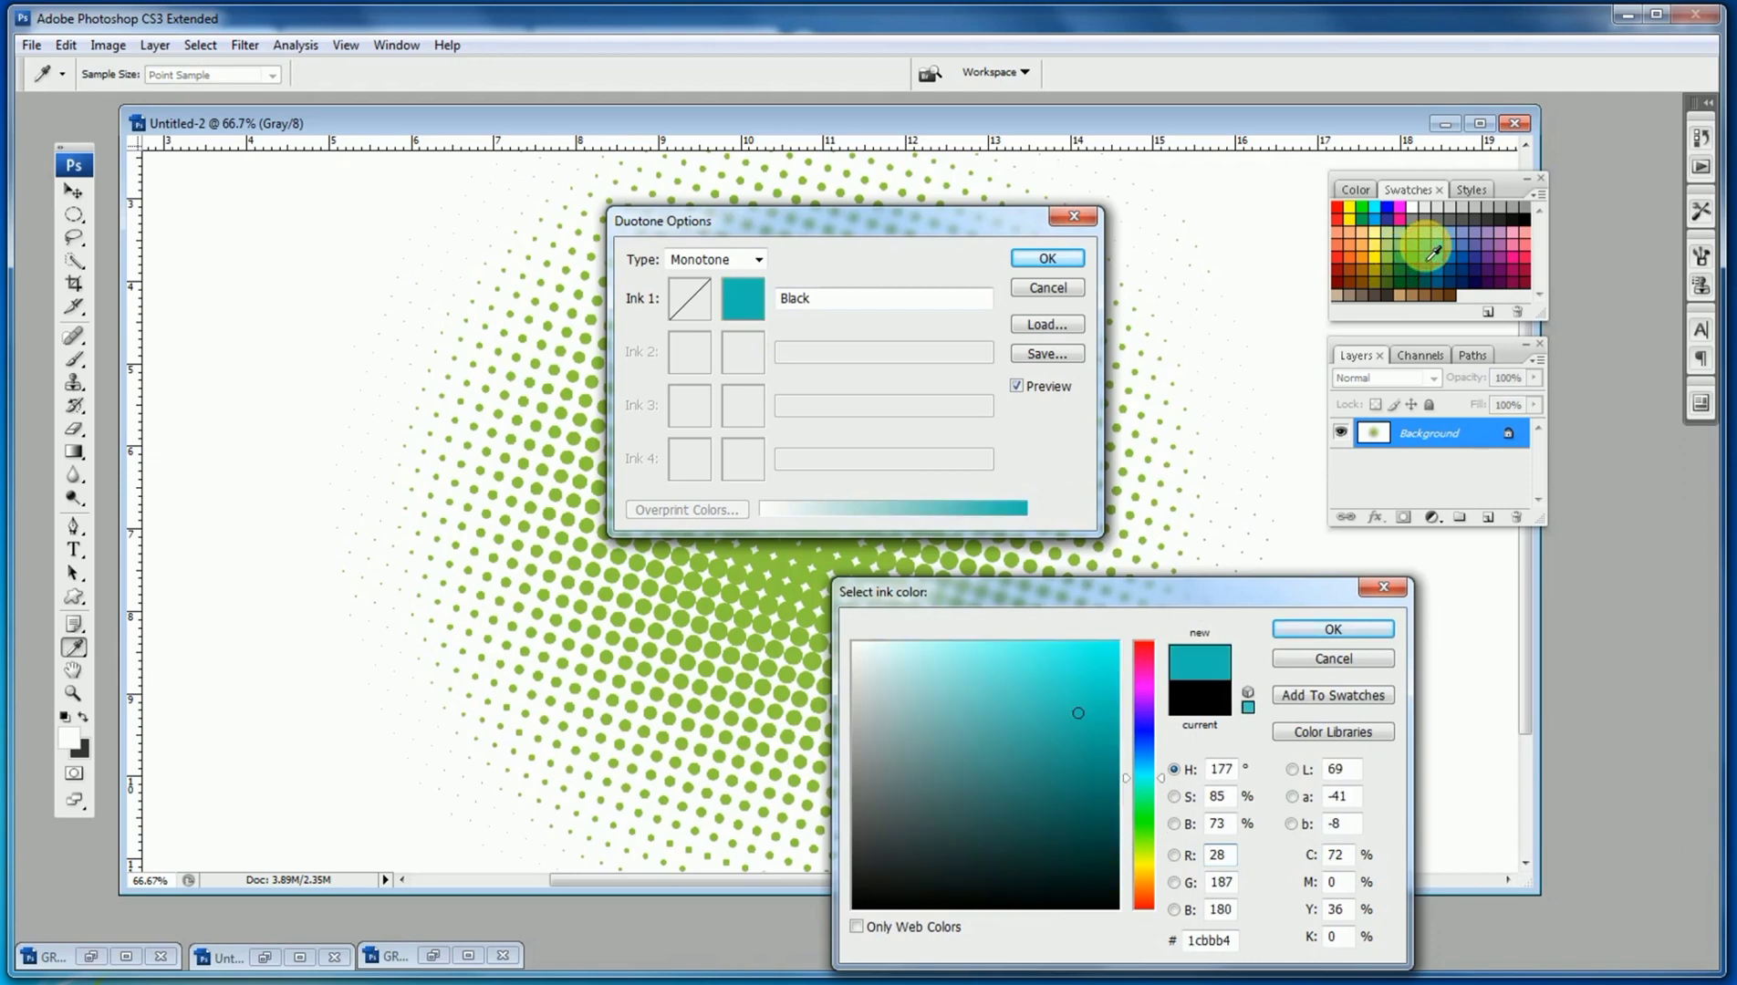
{"action": "left_click", "coordinate": [1334, 630]}
{"action": "left_click", "coordinate": [1048, 258]}
Convert the teal monotone document to RGB Color mode.
{"action": "key", "text": "v"}
{"action": "left_click_drag", "start_coordinate": [1020, 299], "coordinate": [794, 397]}
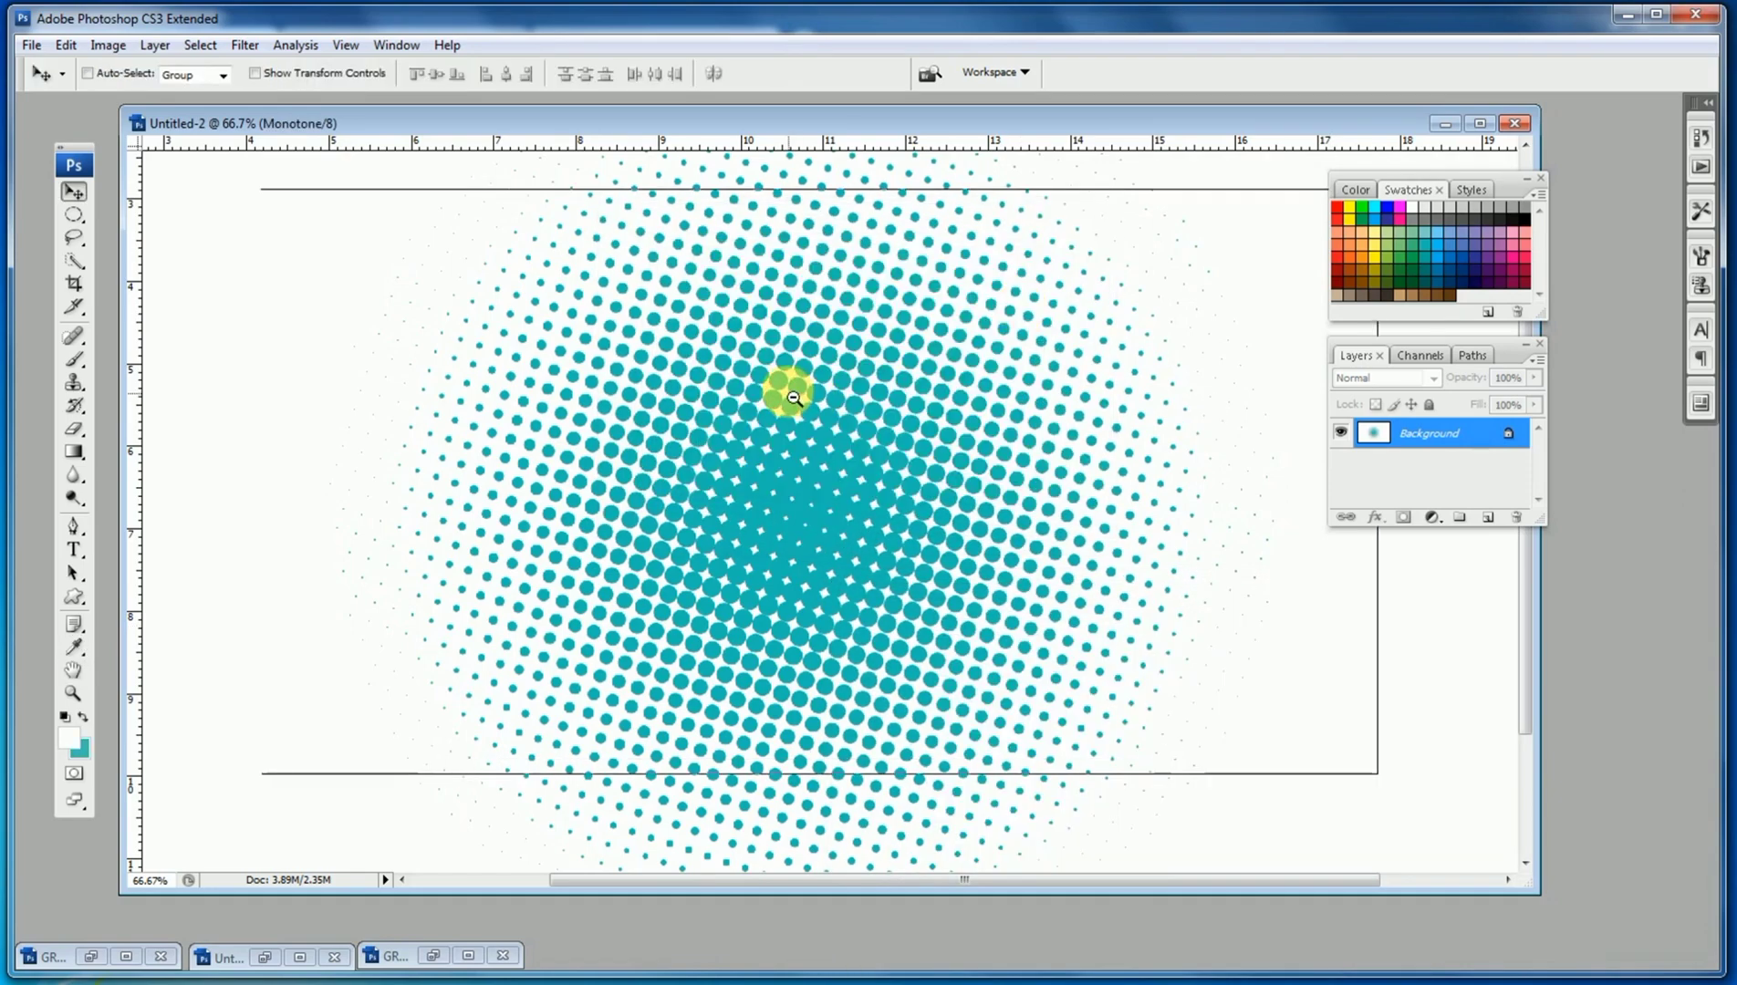
{"action": "left_click", "coordinate": [794, 396], "text": "alt"}
{"action": "left_click", "coordinate": [859, 563], "text": "alt"}
{"action": "left_click", "coordinate": [865, 570]}
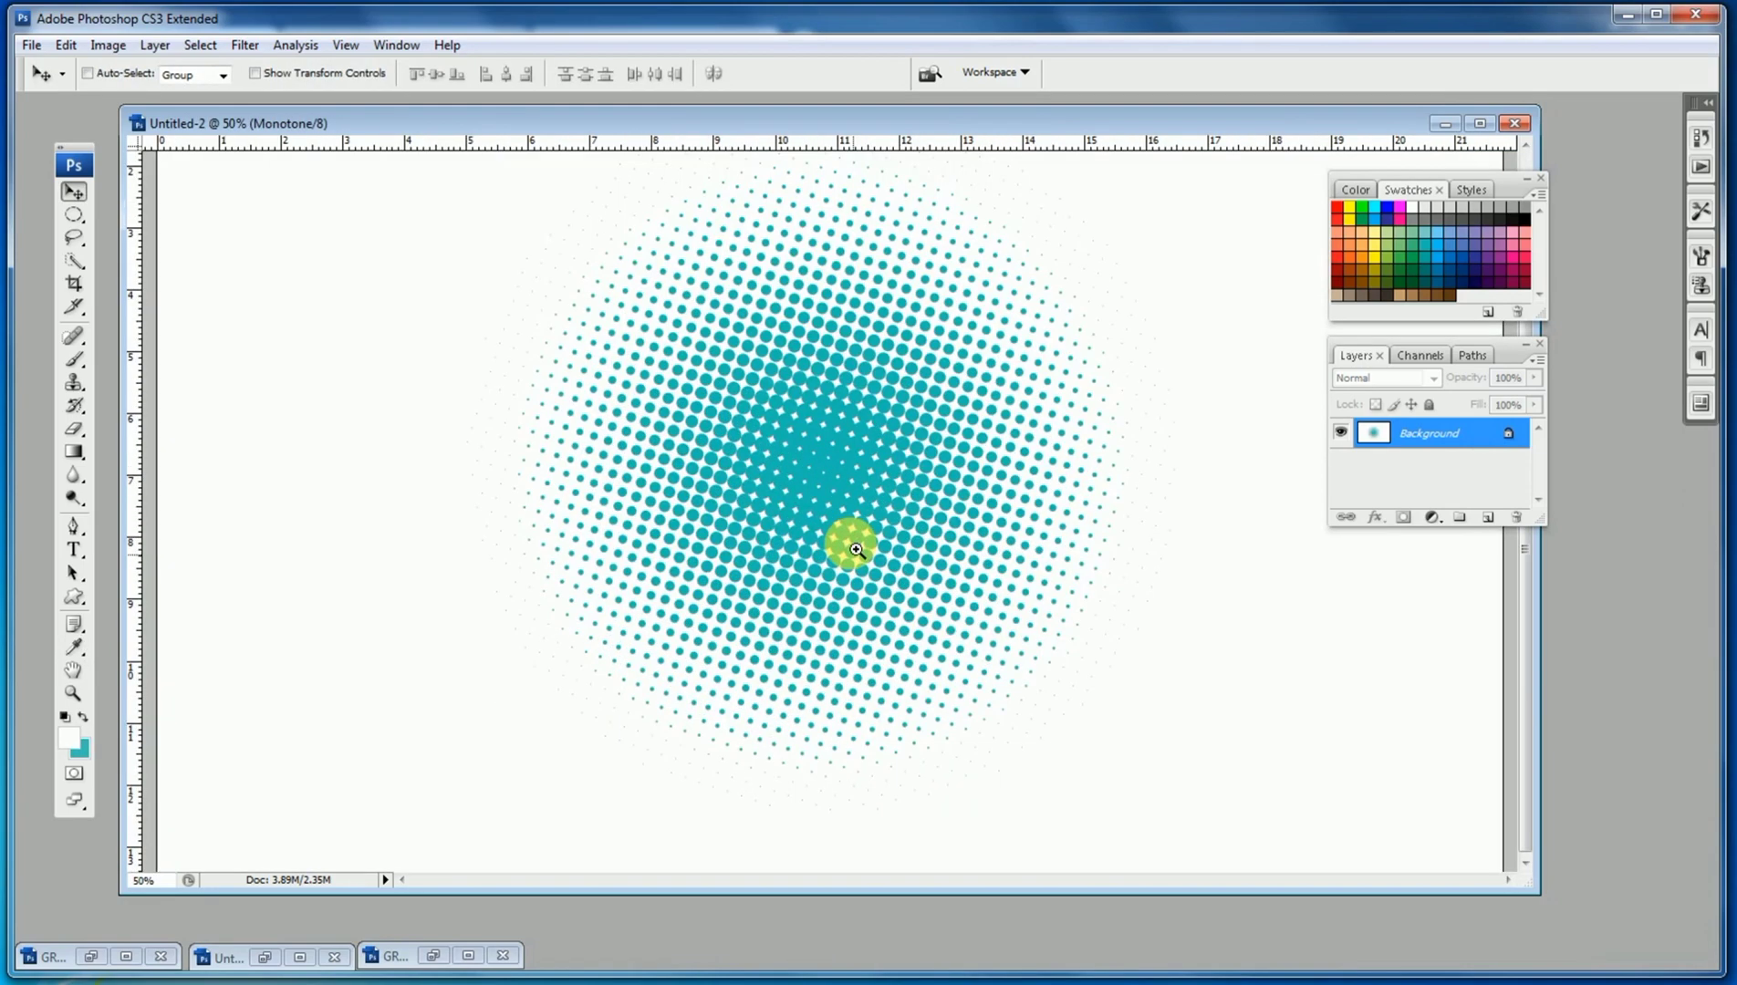
{"action": "left_click", "coordinate": [103, 45]}
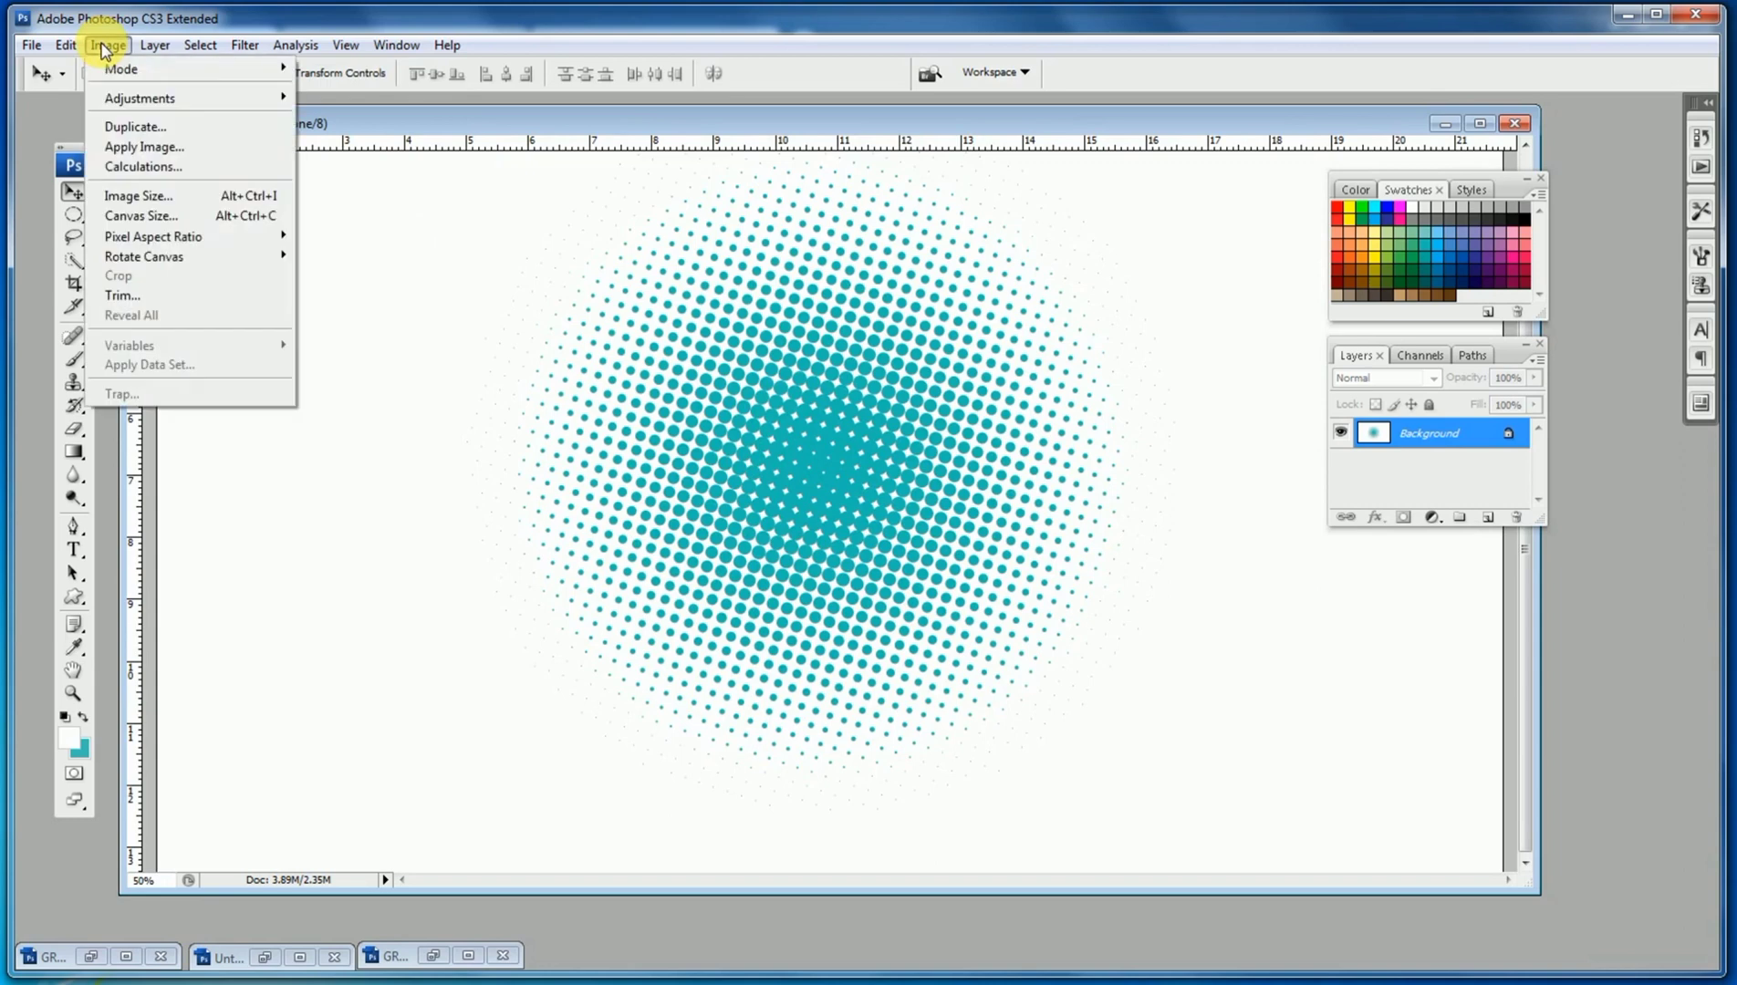
{"action": "mouse_move", "coordinate": [123, 65]}
{"action": "left_click", "coordinate": [352, 155]}
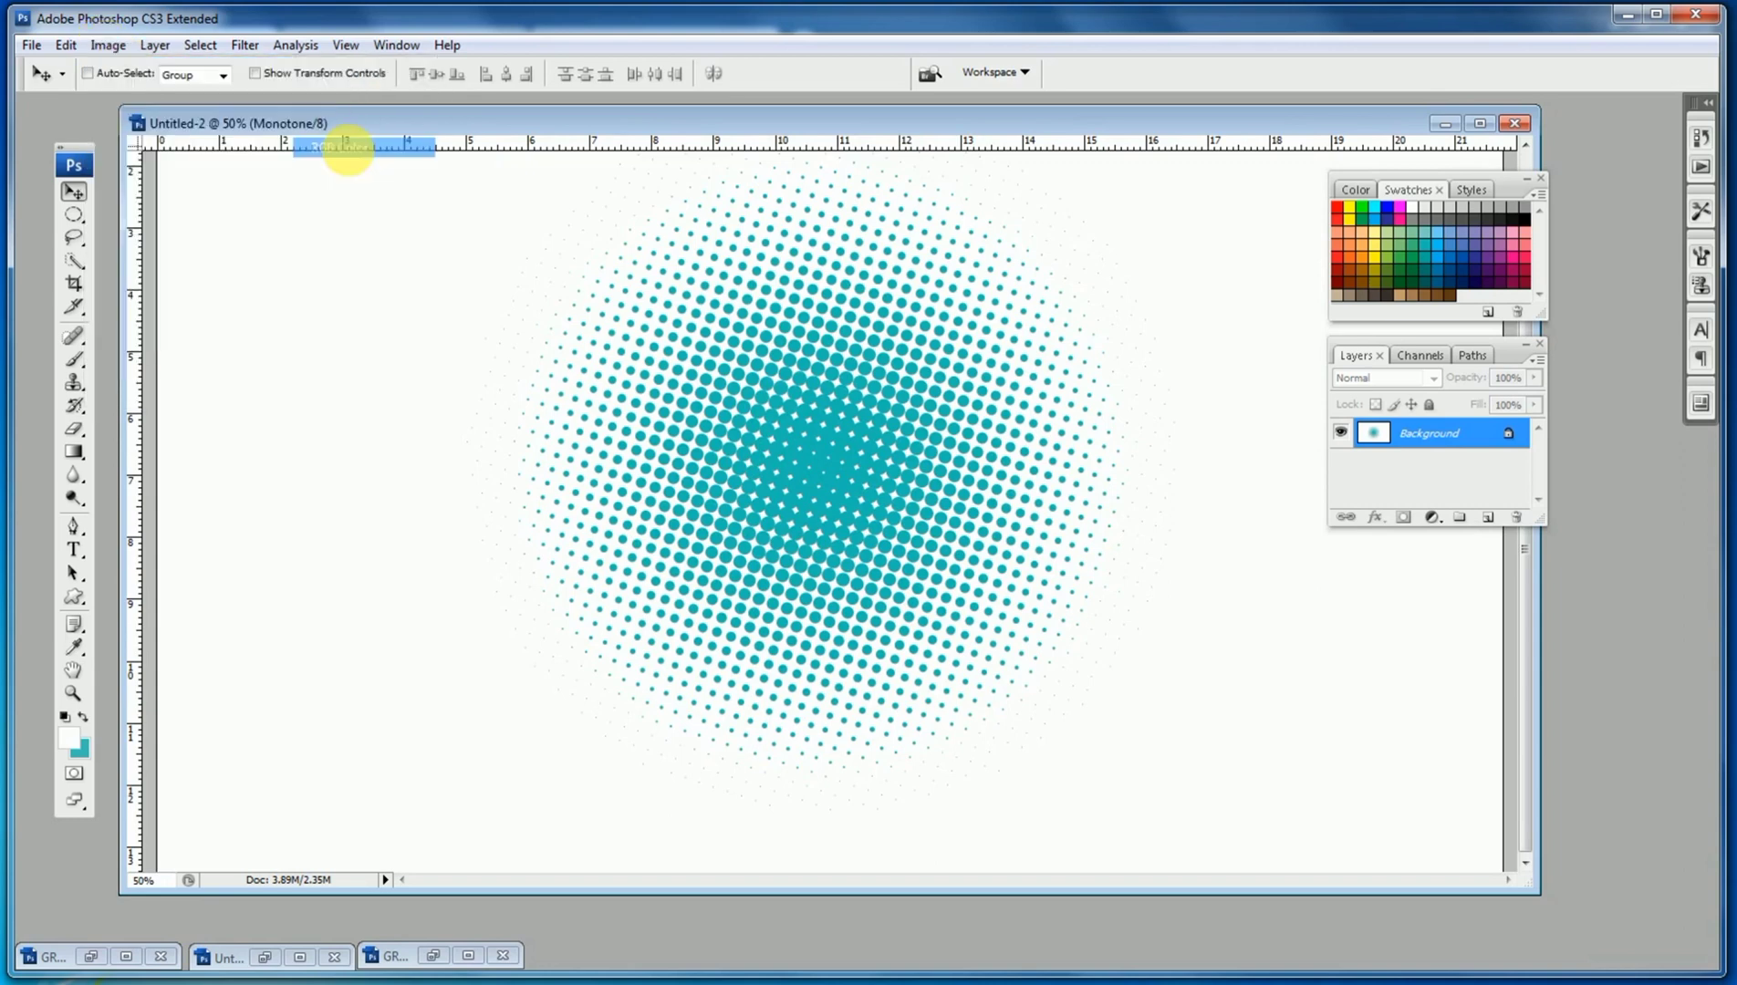
Select all the white around and between the dots with the Magic Wand at tolerance 32, with Contiguous off.
{"action": "key", "text": "ctrl+minus"}
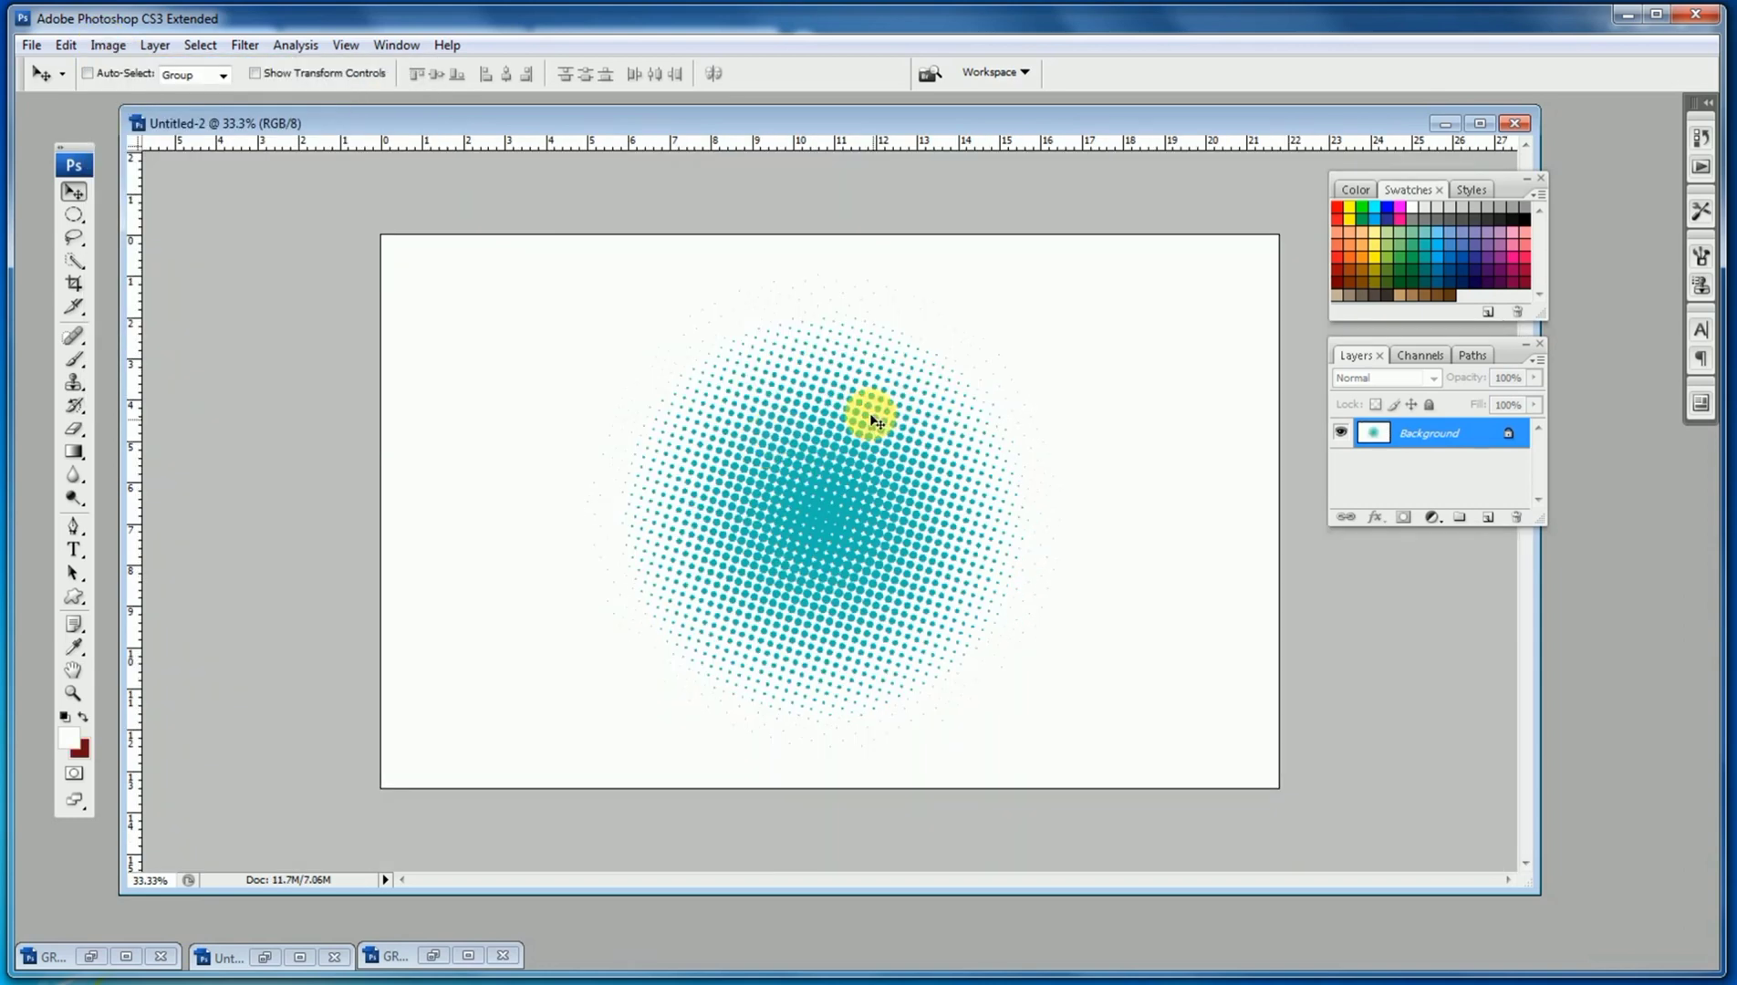
{"action": "left_click_drag", "start_coordinate": [75, 265], "coordinate": [146, 275]}
{"action": "key", "text": "ctrl+space"}
{"action": "left_click_drag", "start_coordinate": [680, 330], "coordinate": [915, 589]}
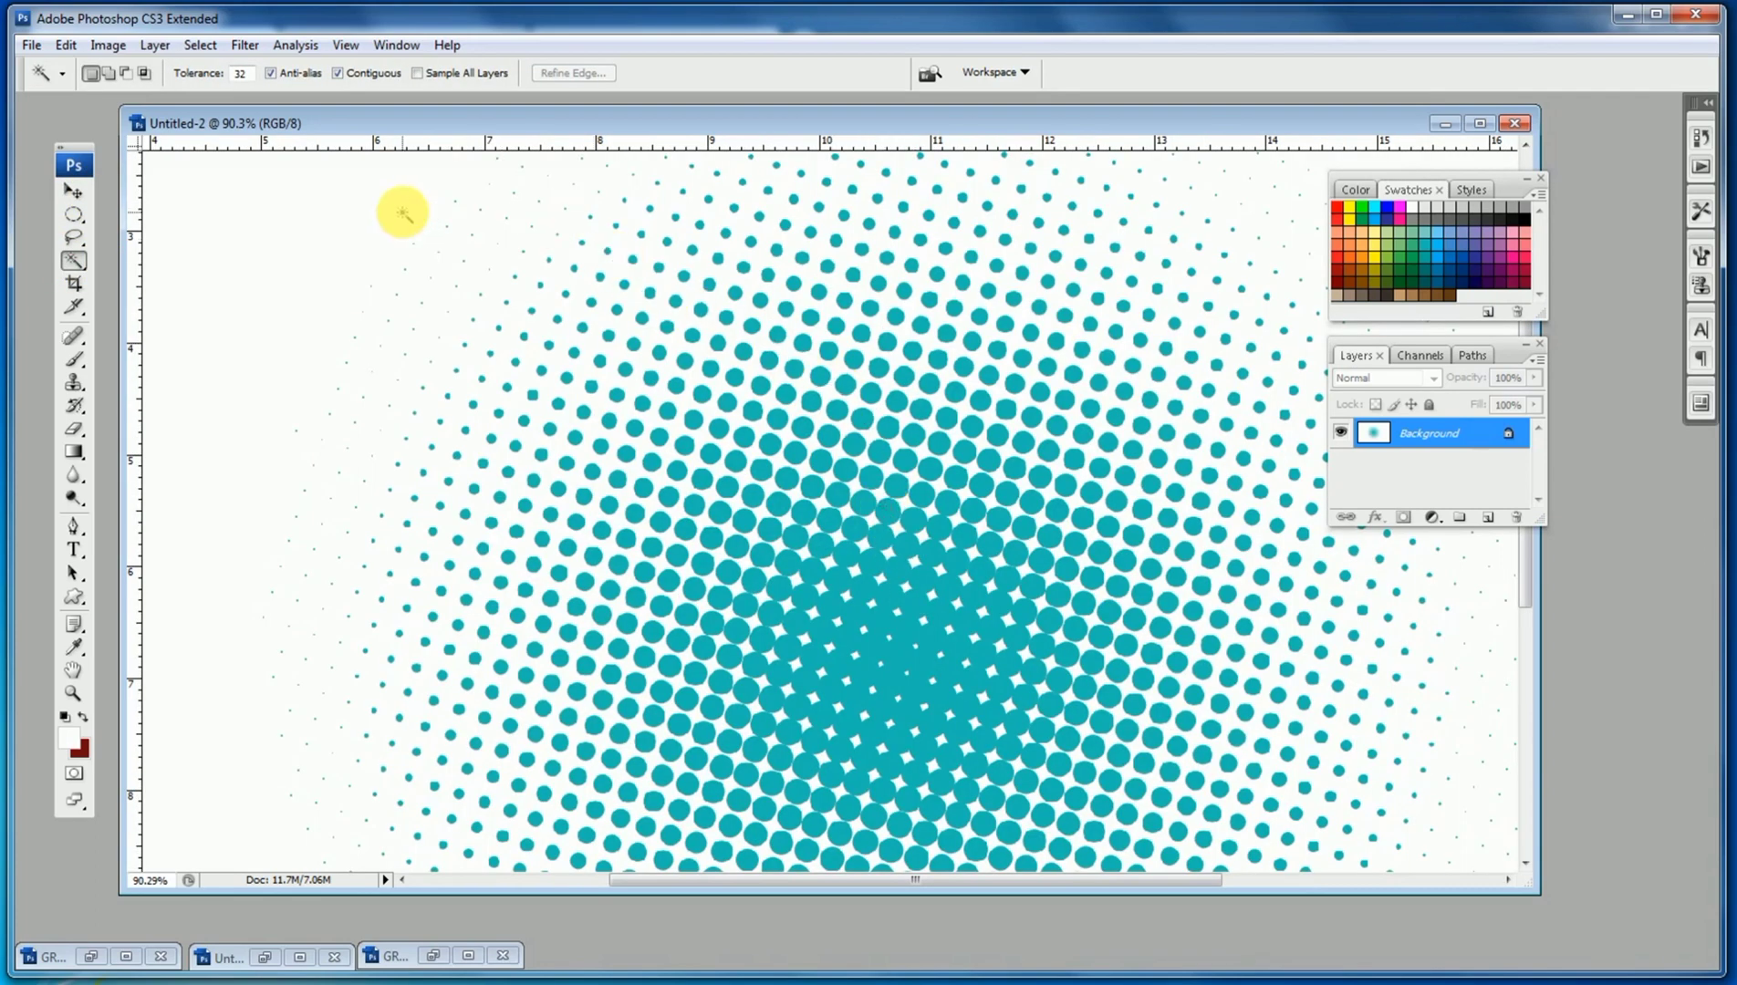
{"action": "left_click", "coordinate": [669, 324]}
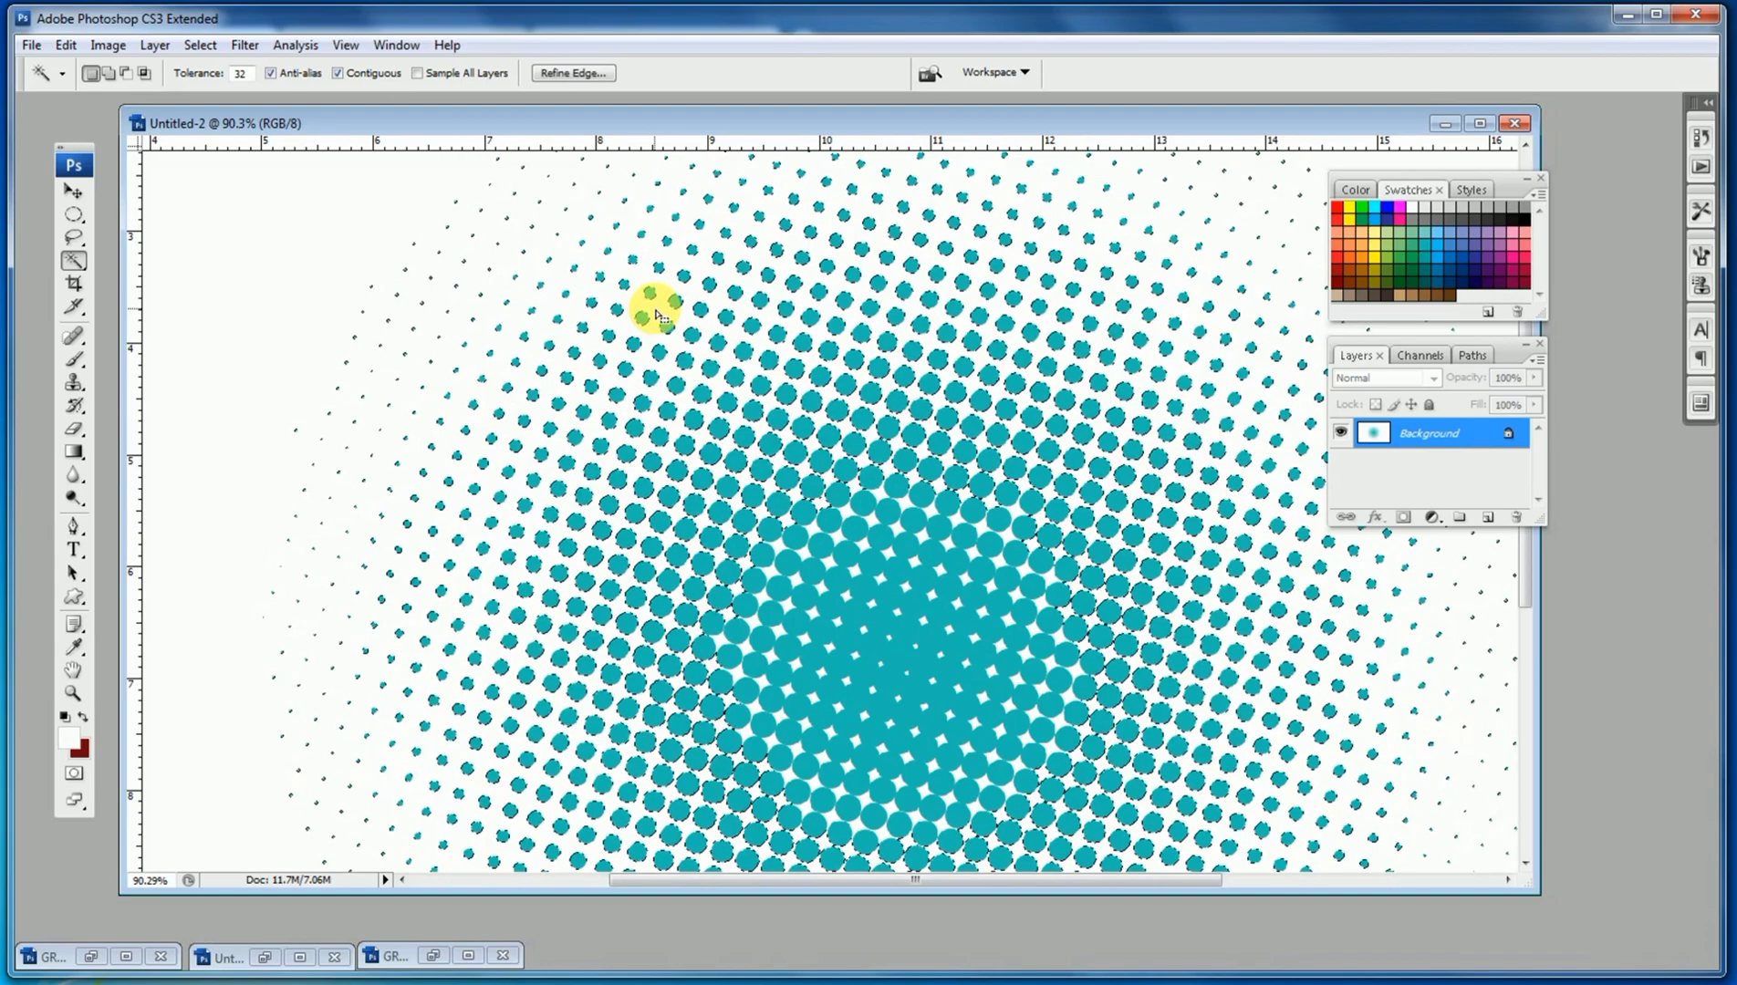
{"action": "left_click", "coordinate": [360, 73]}
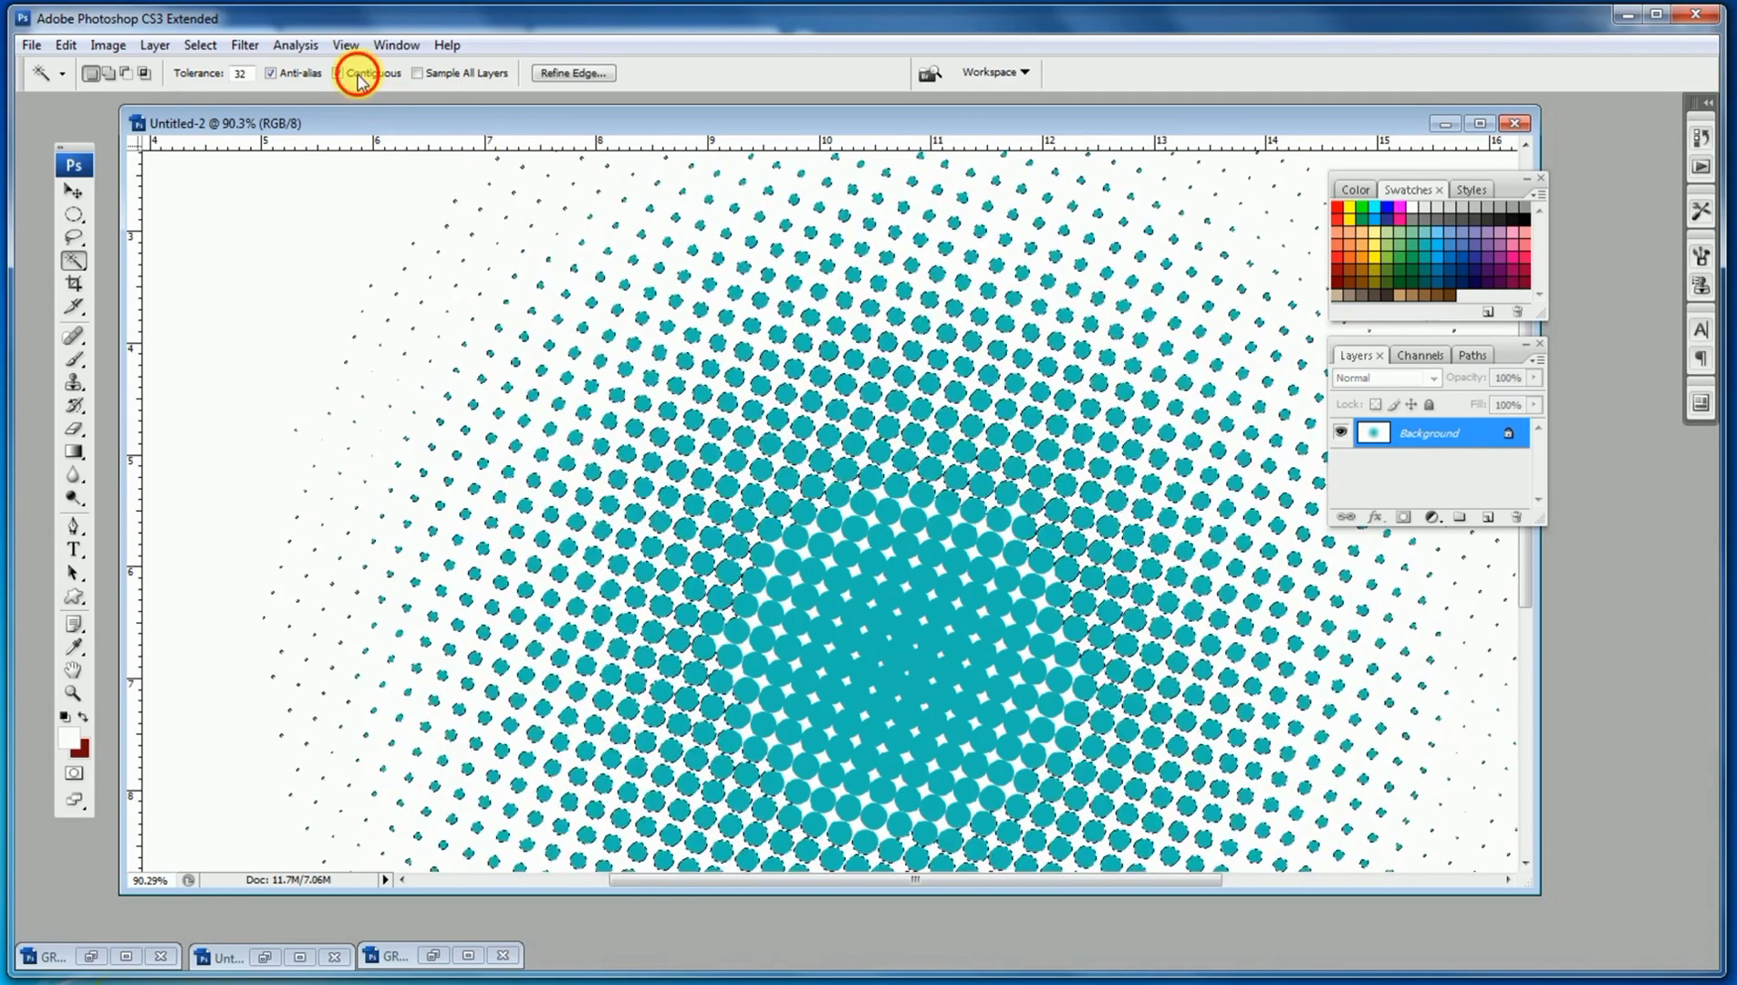
{"action": "left_click", "coordinate": [808, 526]}
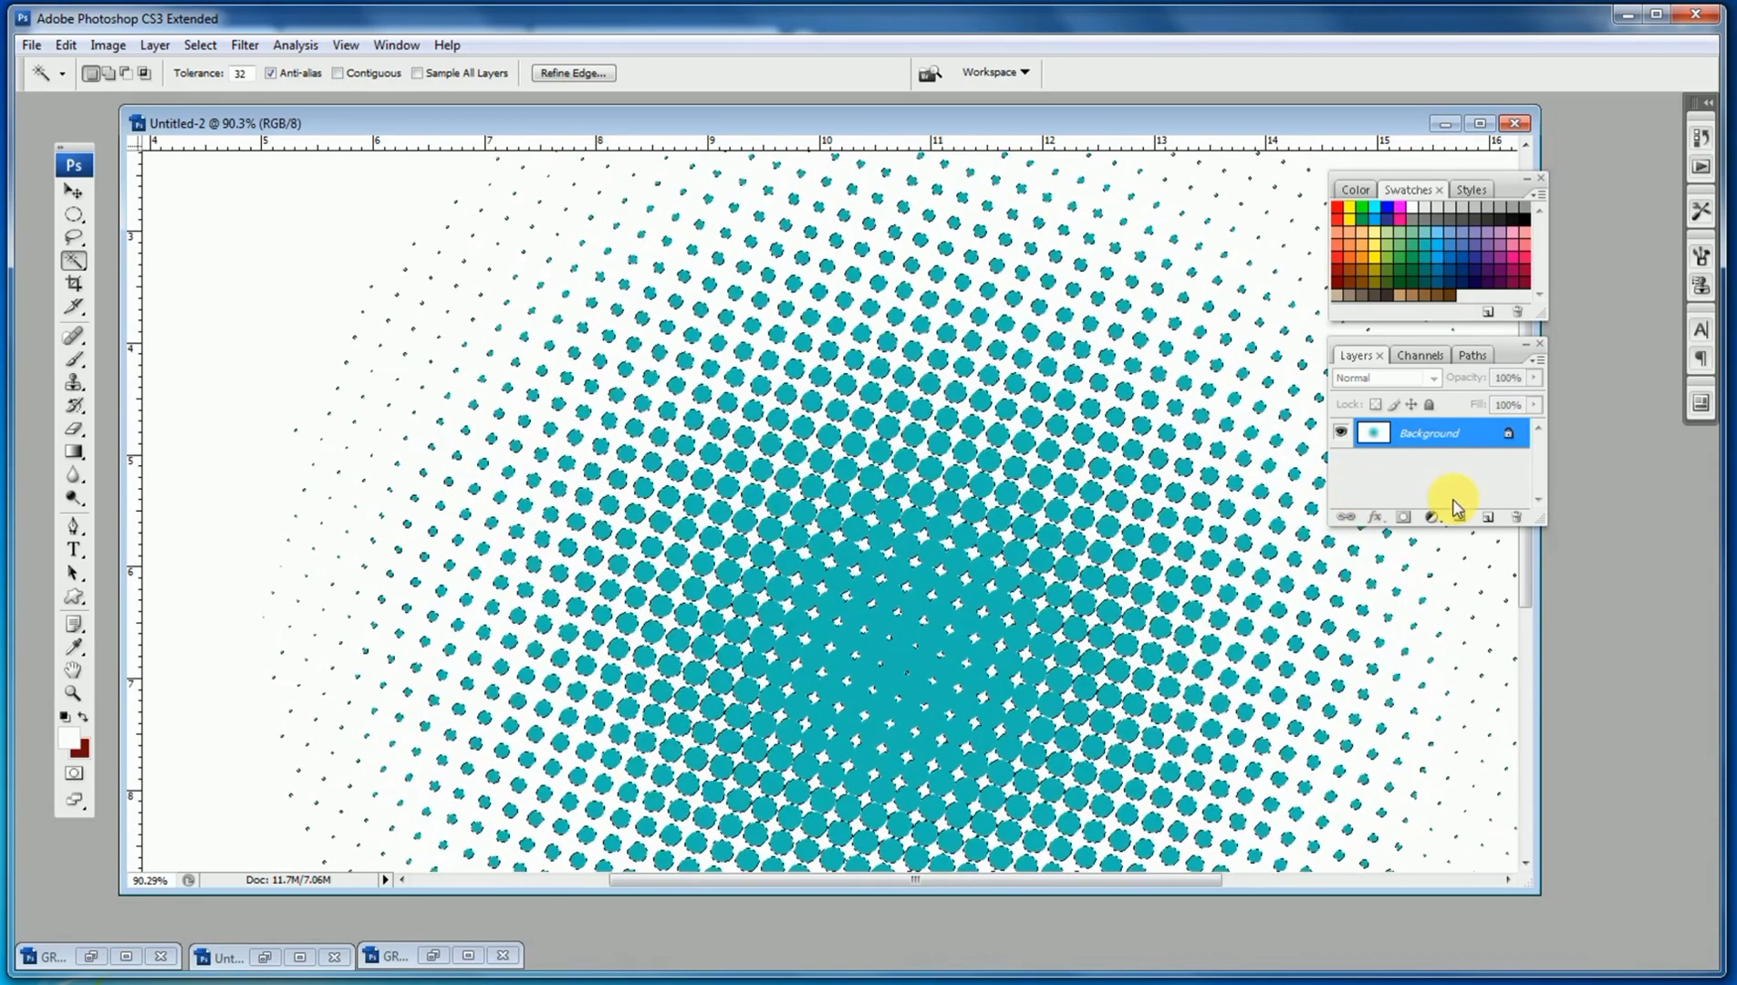
Turn the Background into a regular layer named Layer 0 and cut the selected white areas out of it.
{"action": "double_click", "coordinate": [1455, 441]}
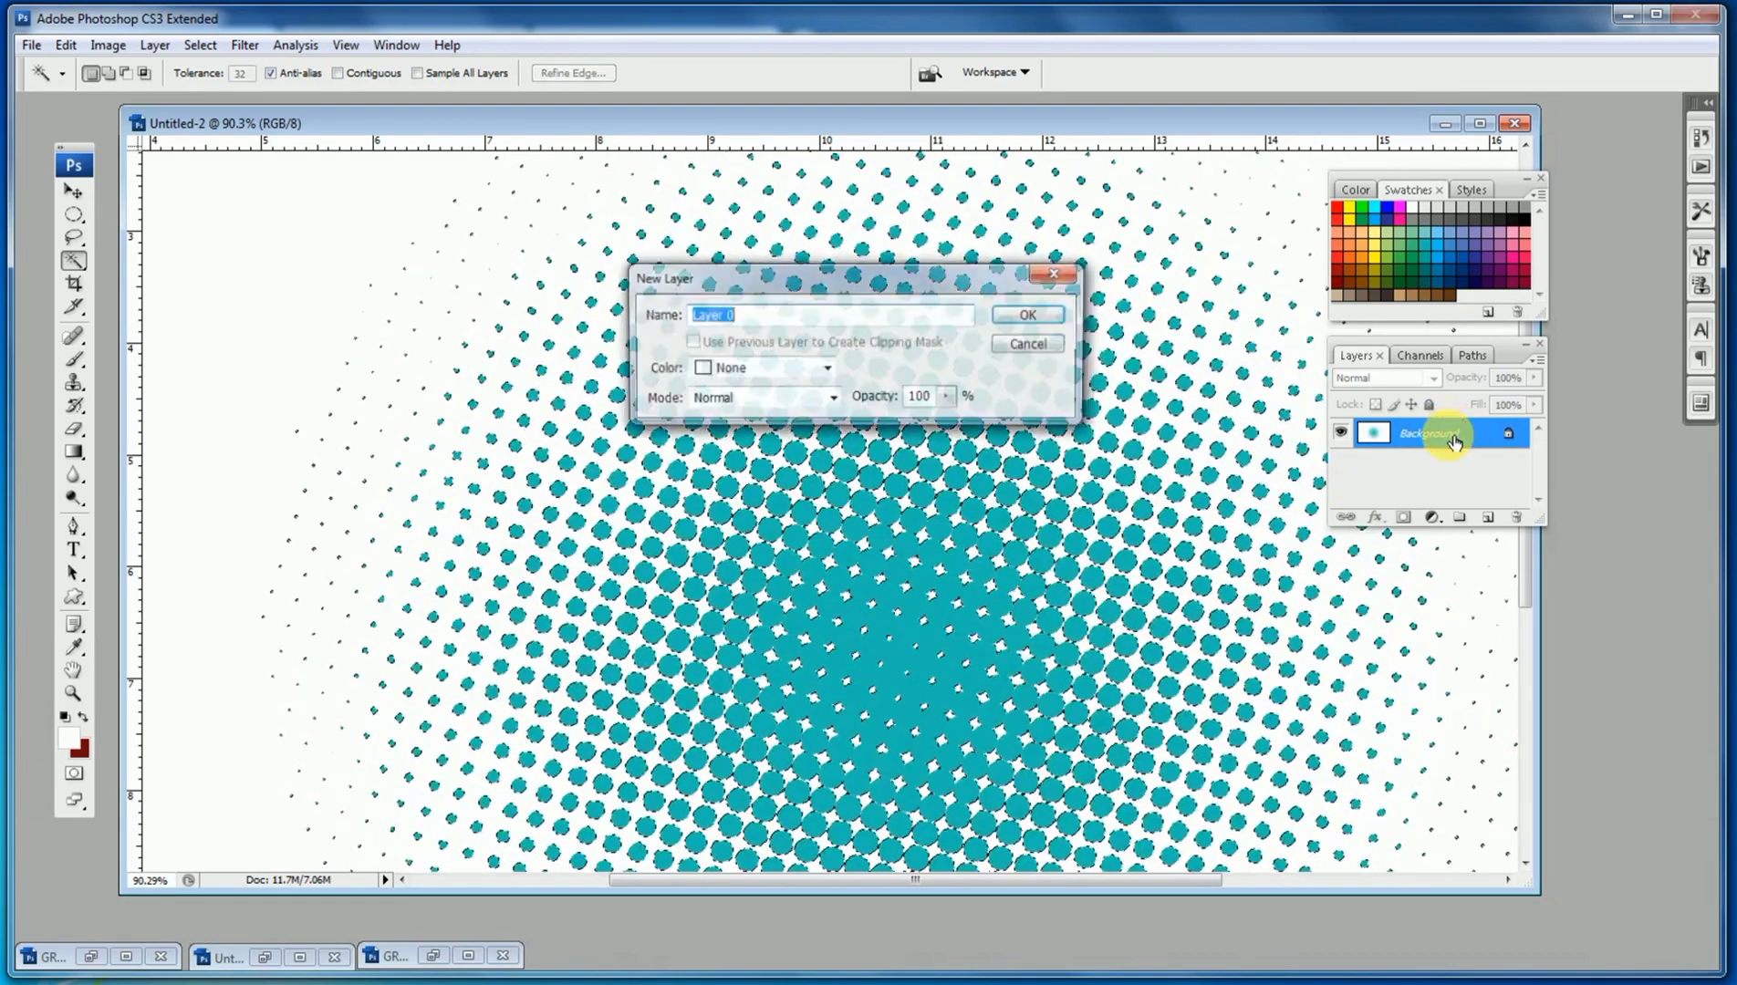
{"action": "left_click", "coordinate": [1020, 310]}
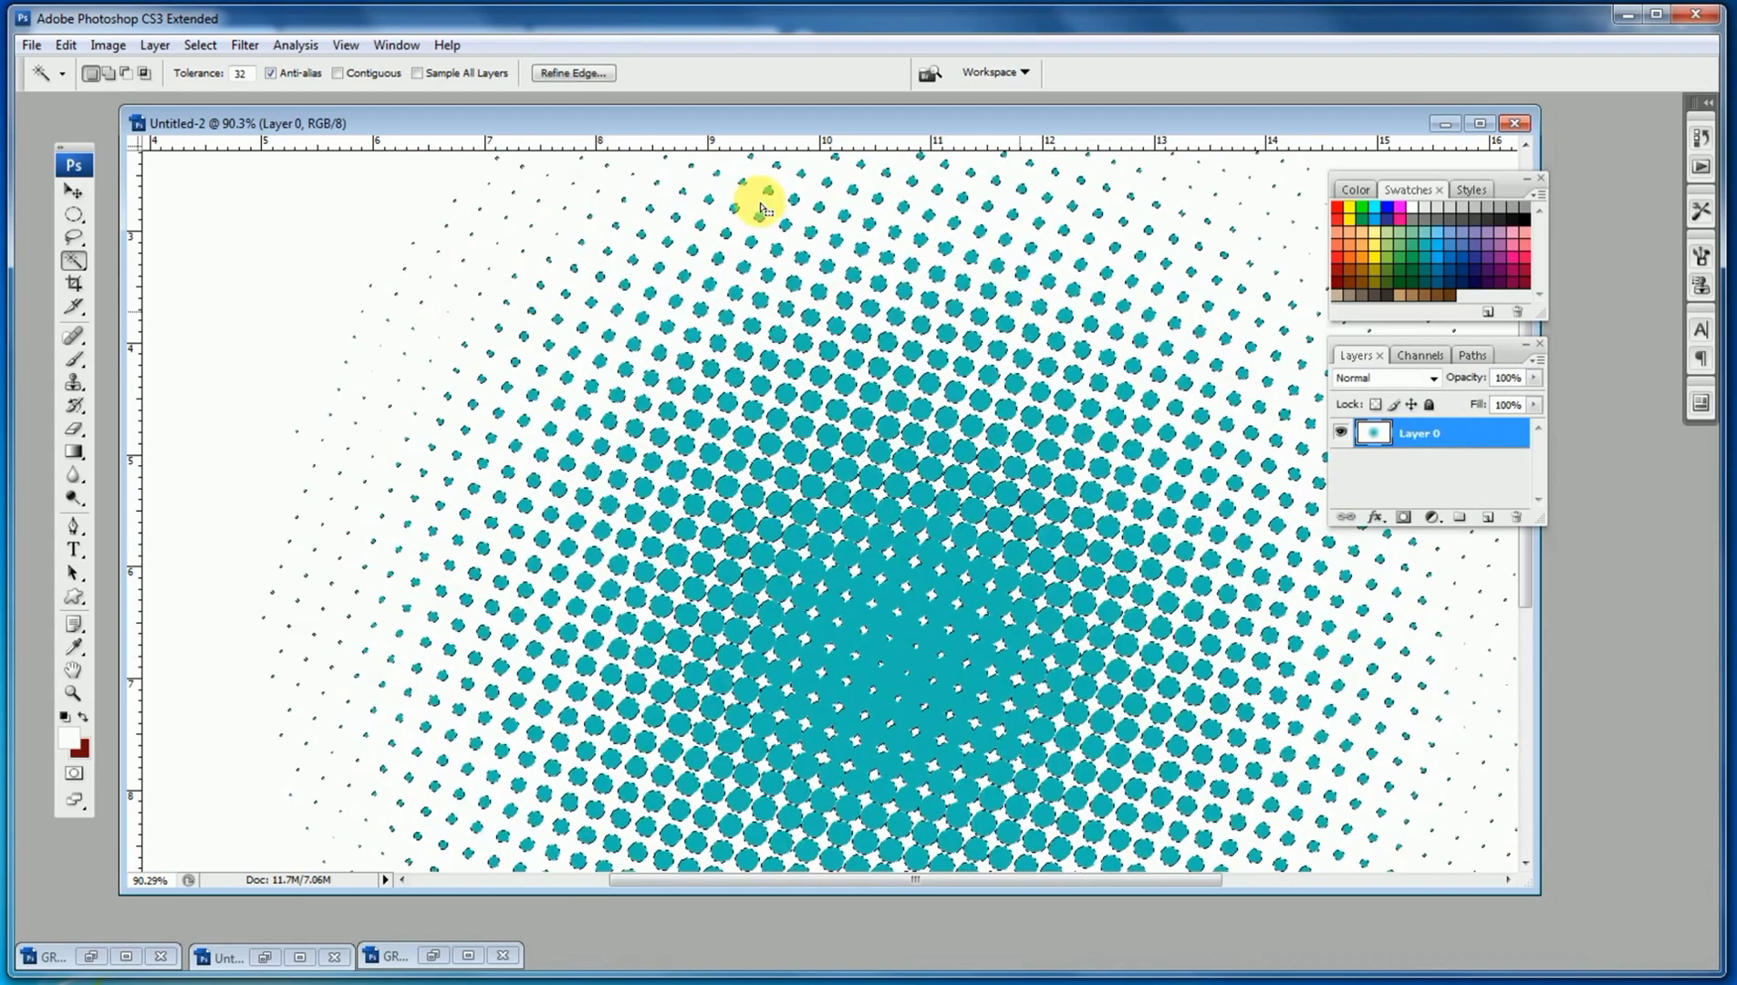
{"action": "left_click", "coordinate": [103, 47]}
{"action": "mouse_move", "coordinate": [66, 45]}
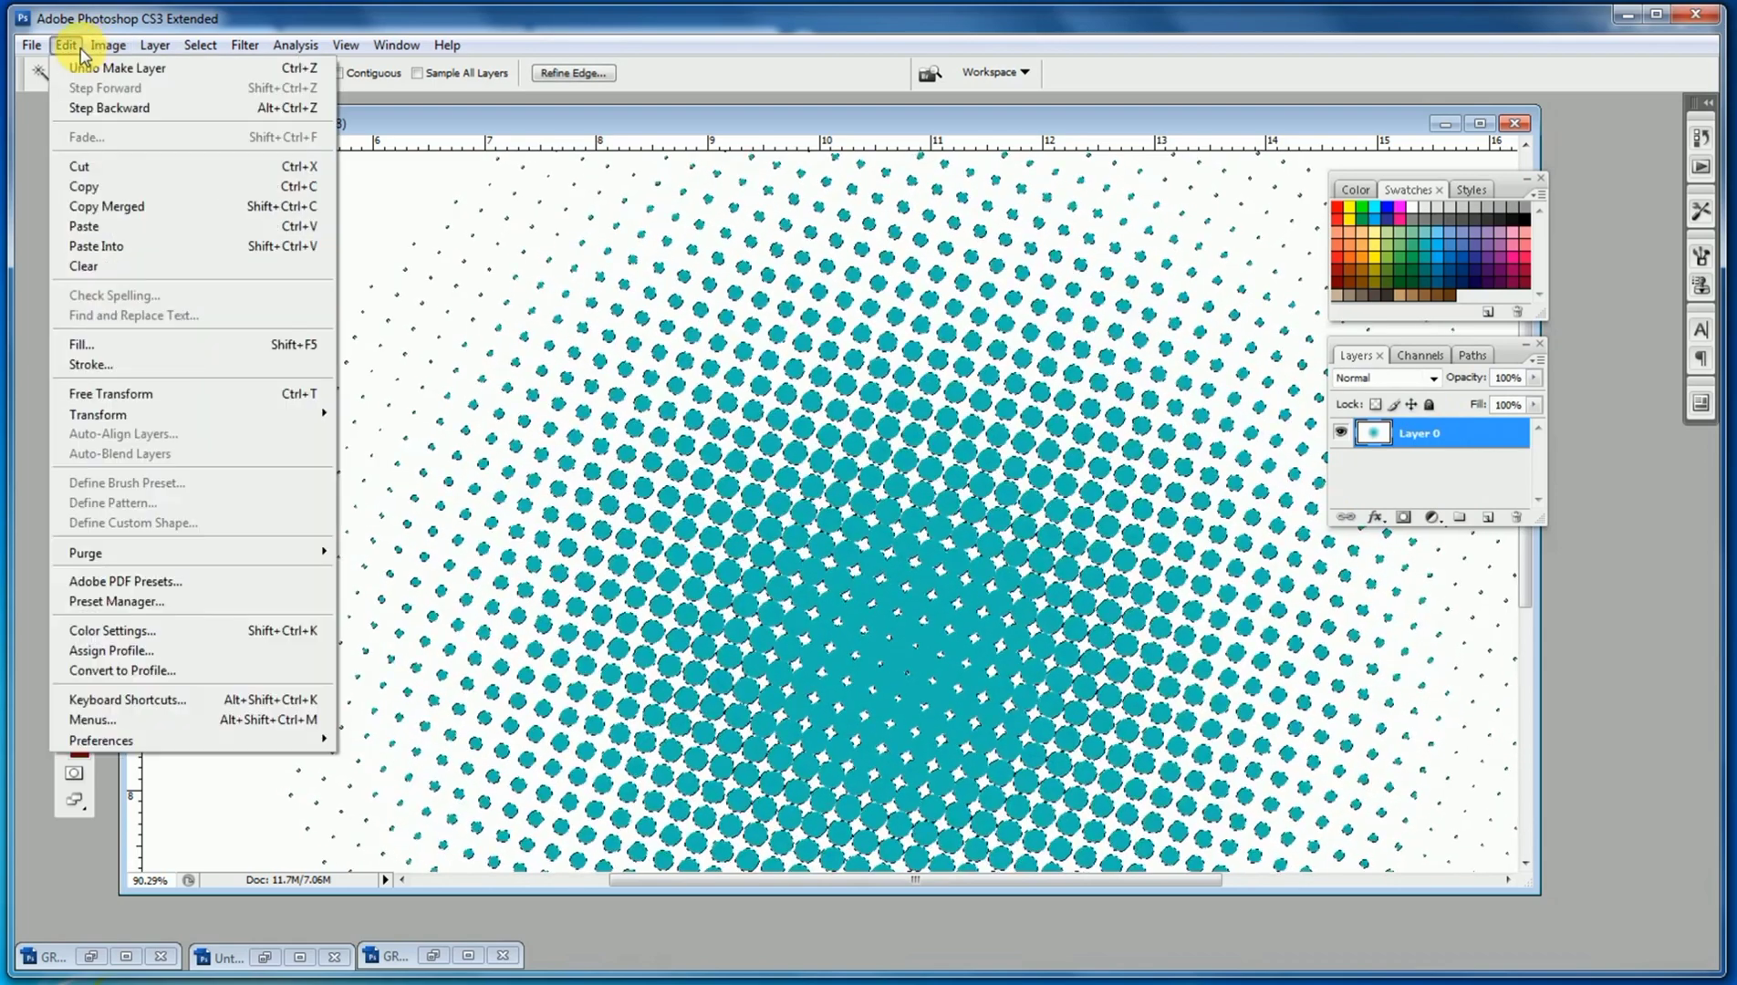
{"action": "left_click", "coordinate": [92, 167]}
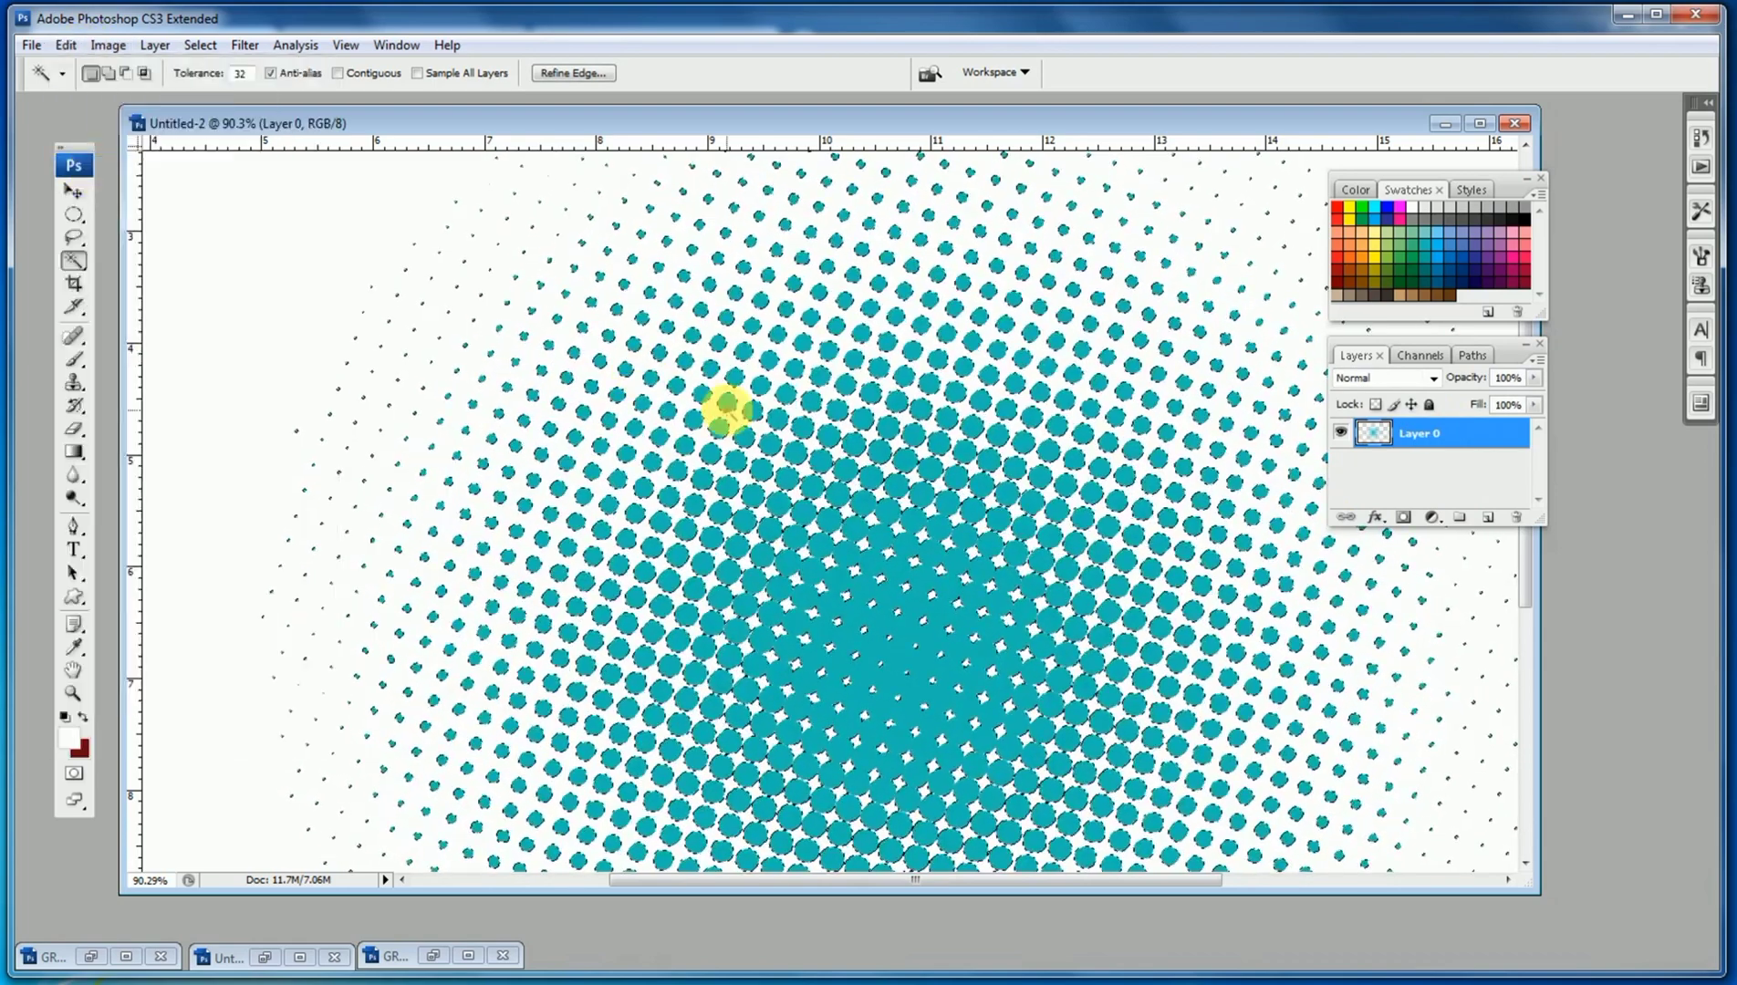
Deselect and move the teal halftone circle to the lower-left corner of the canvas.
{"action": "left_click", "coordinate": [763, 458], "text": "ctrl+alt"}
{"action": "left_click", "coordinate": [762, 458], "text": "ctrl+alt"}
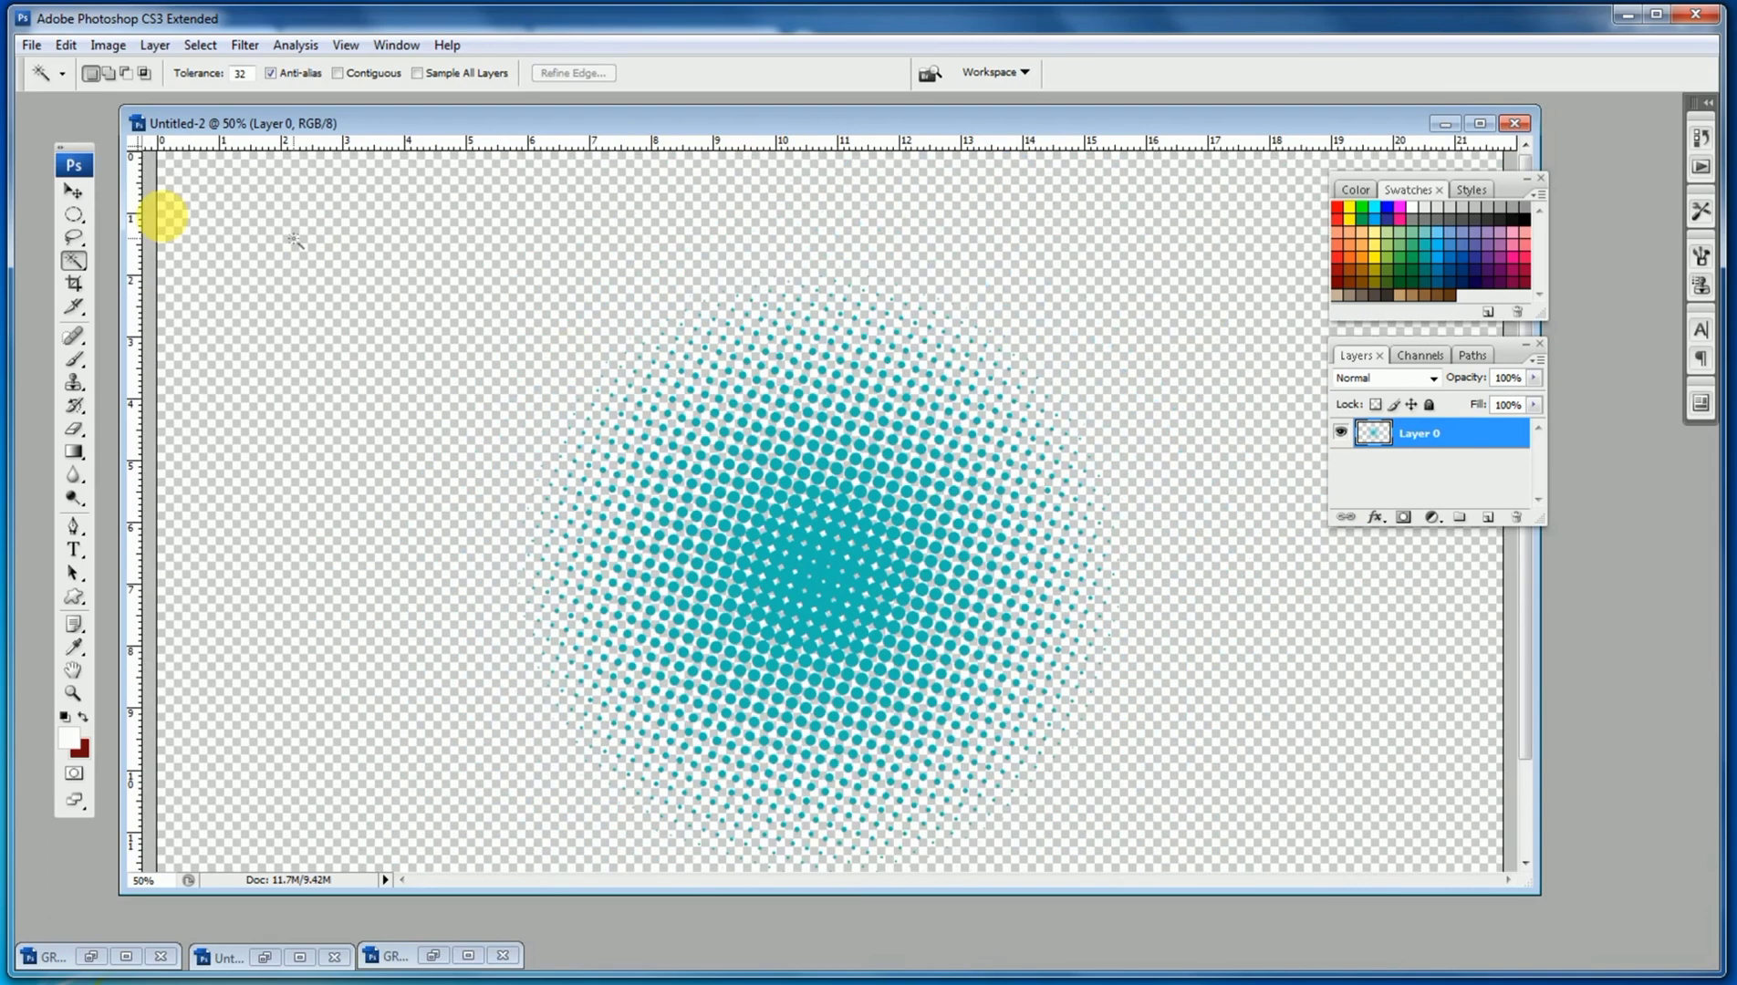
{"action": "left_click", "coordinate": [74, 190]}
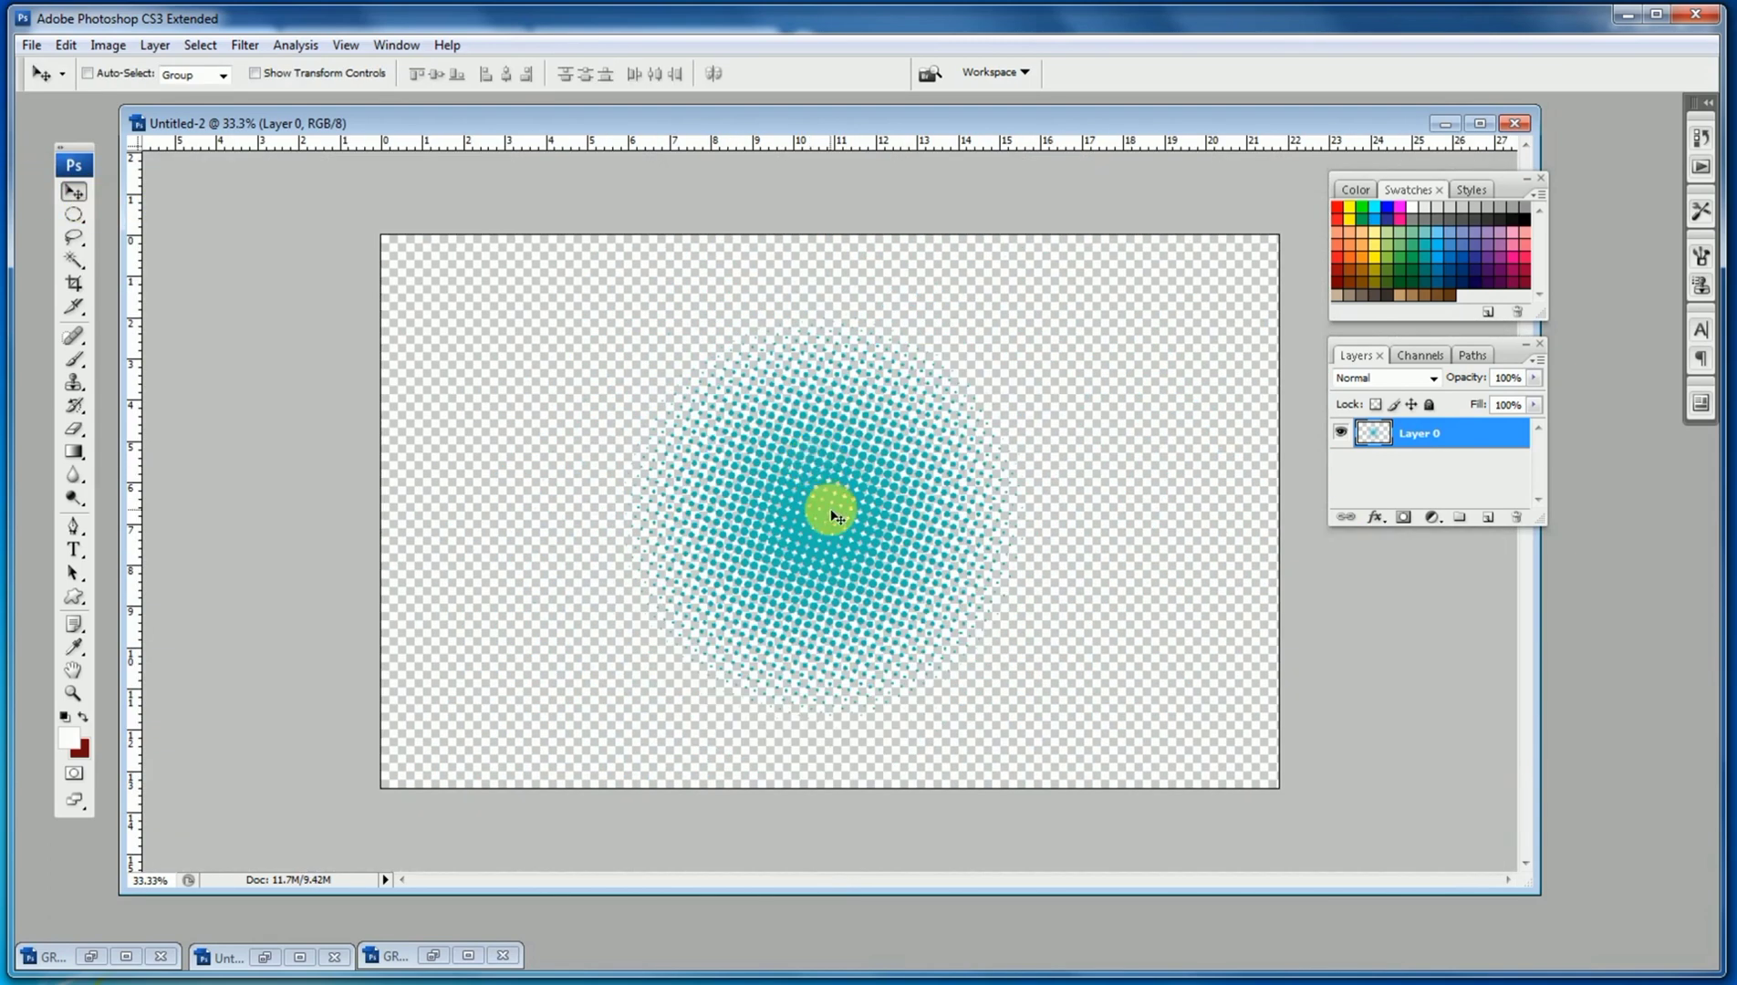
{"action": "left_click_drag", "start_coordinate": [825, 503], "coordinate": [504, 677]}
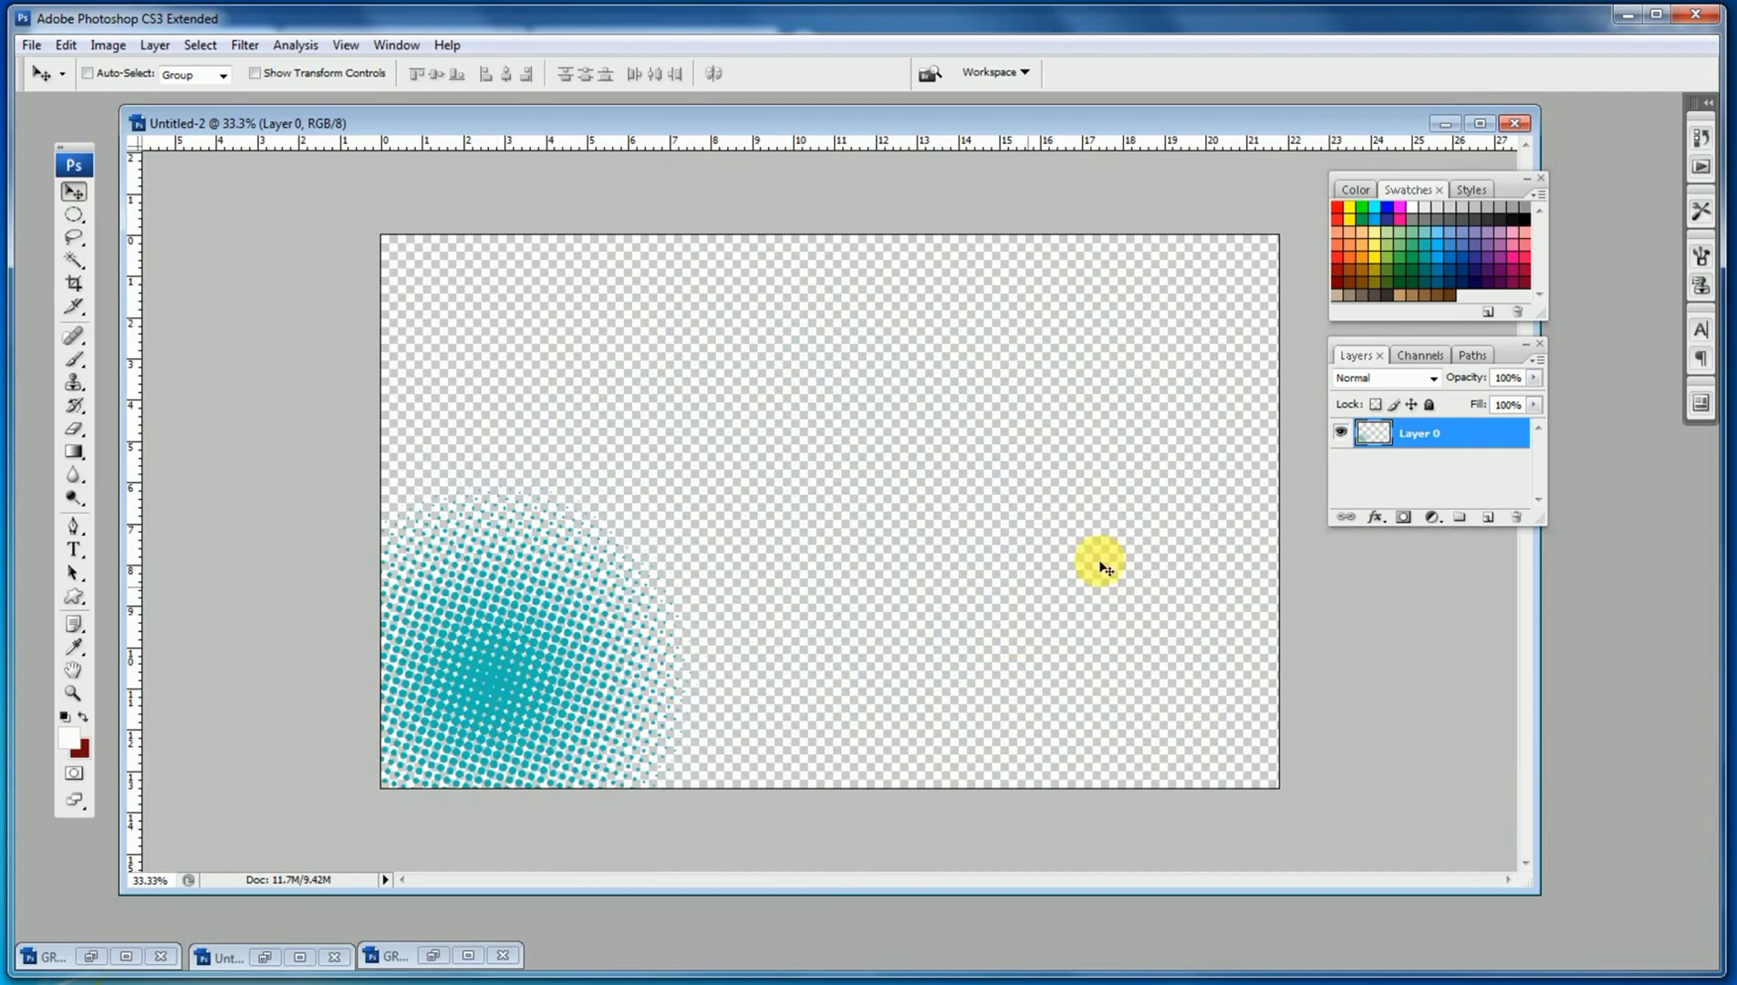
Add a new empty layer and place it beneath the halftone layer.
{"action": "left_click", "coordinate": [1431, 493]}
{"action": "left_click", "coordinate": [1488, 517]}
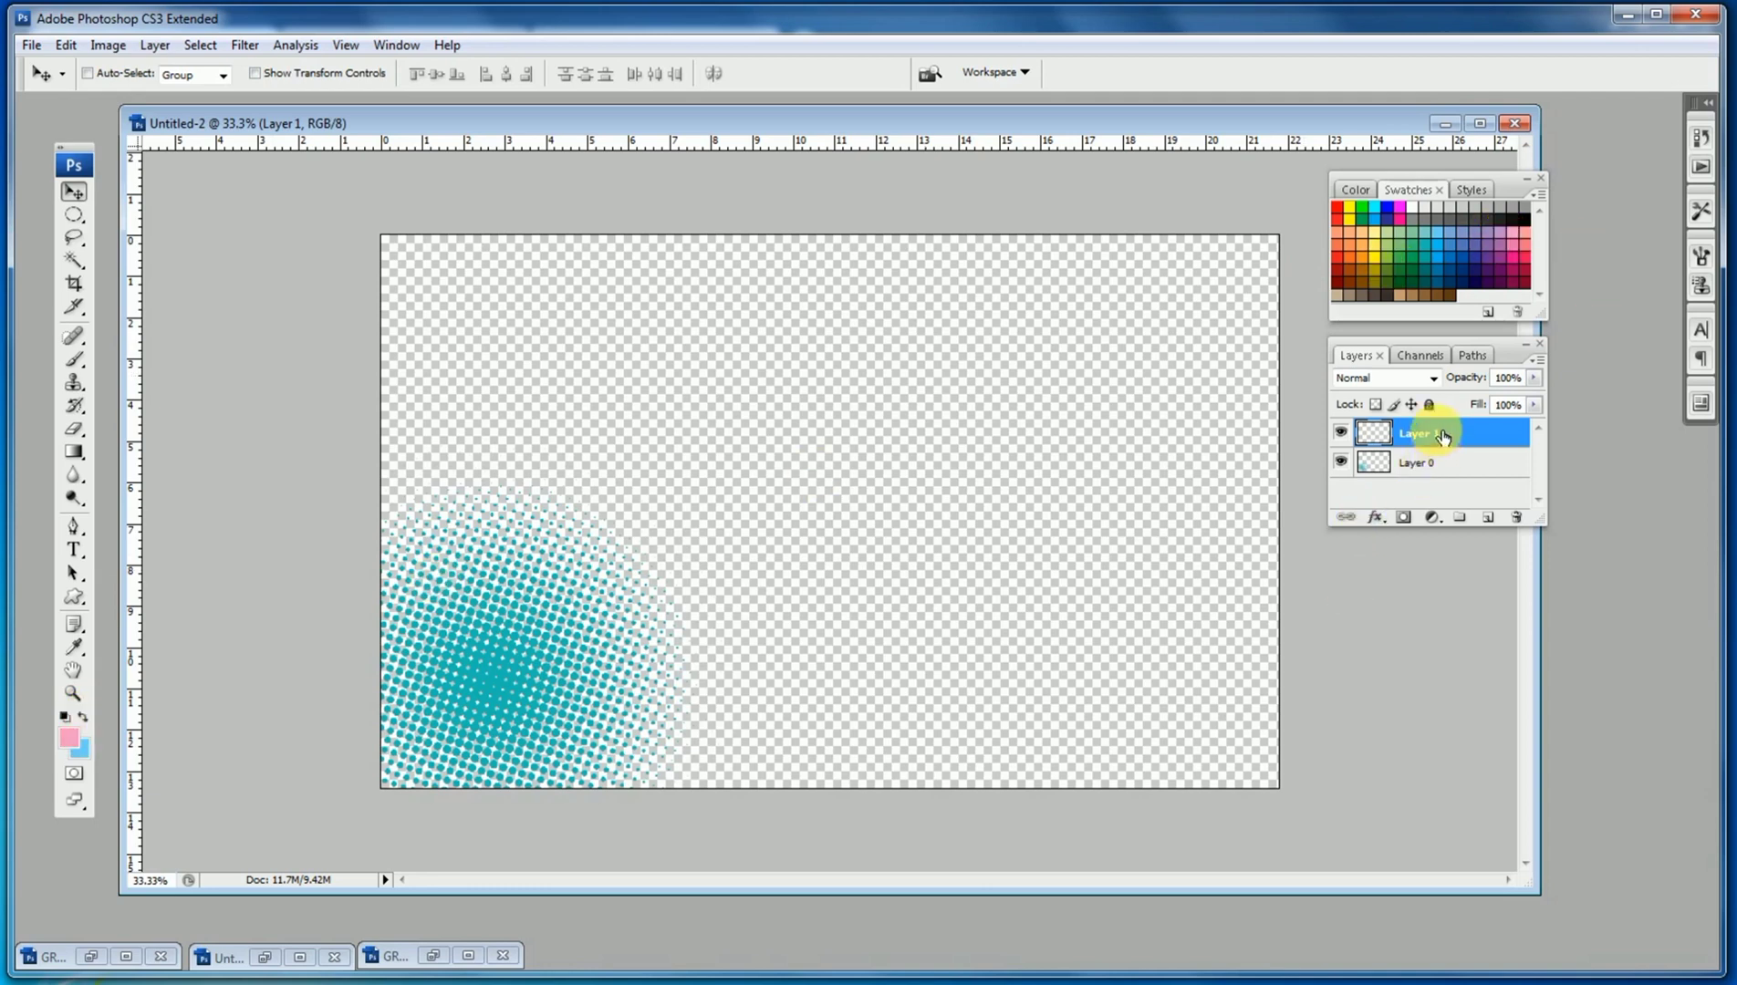
{"action": "left_click_drag", "start_coordinate": [1441, 436], "coordinate": [1434, 472]}
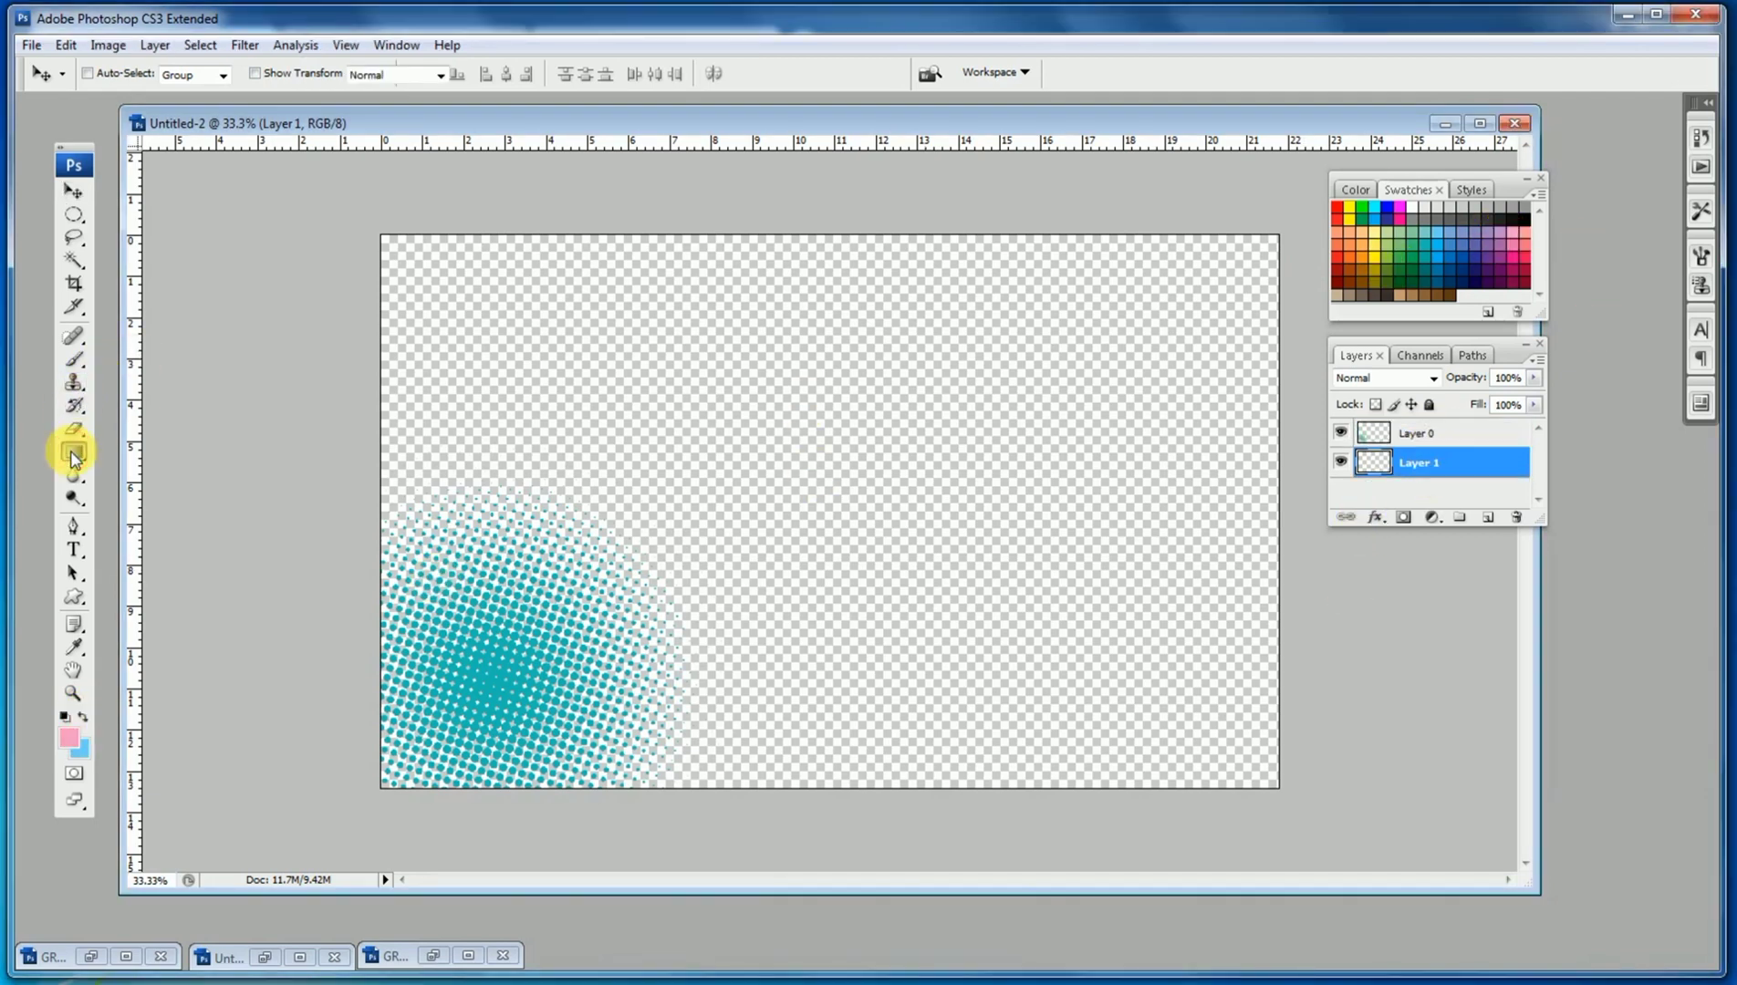
Fill Layer 1 with a radial Foreground to Background gradient, from pink at the canvas's lower-right corner to light blue at its upper-left.
{"action": "left_click_drag", "start_coordinate": [72, 457], "coordinate": [128, 453]}
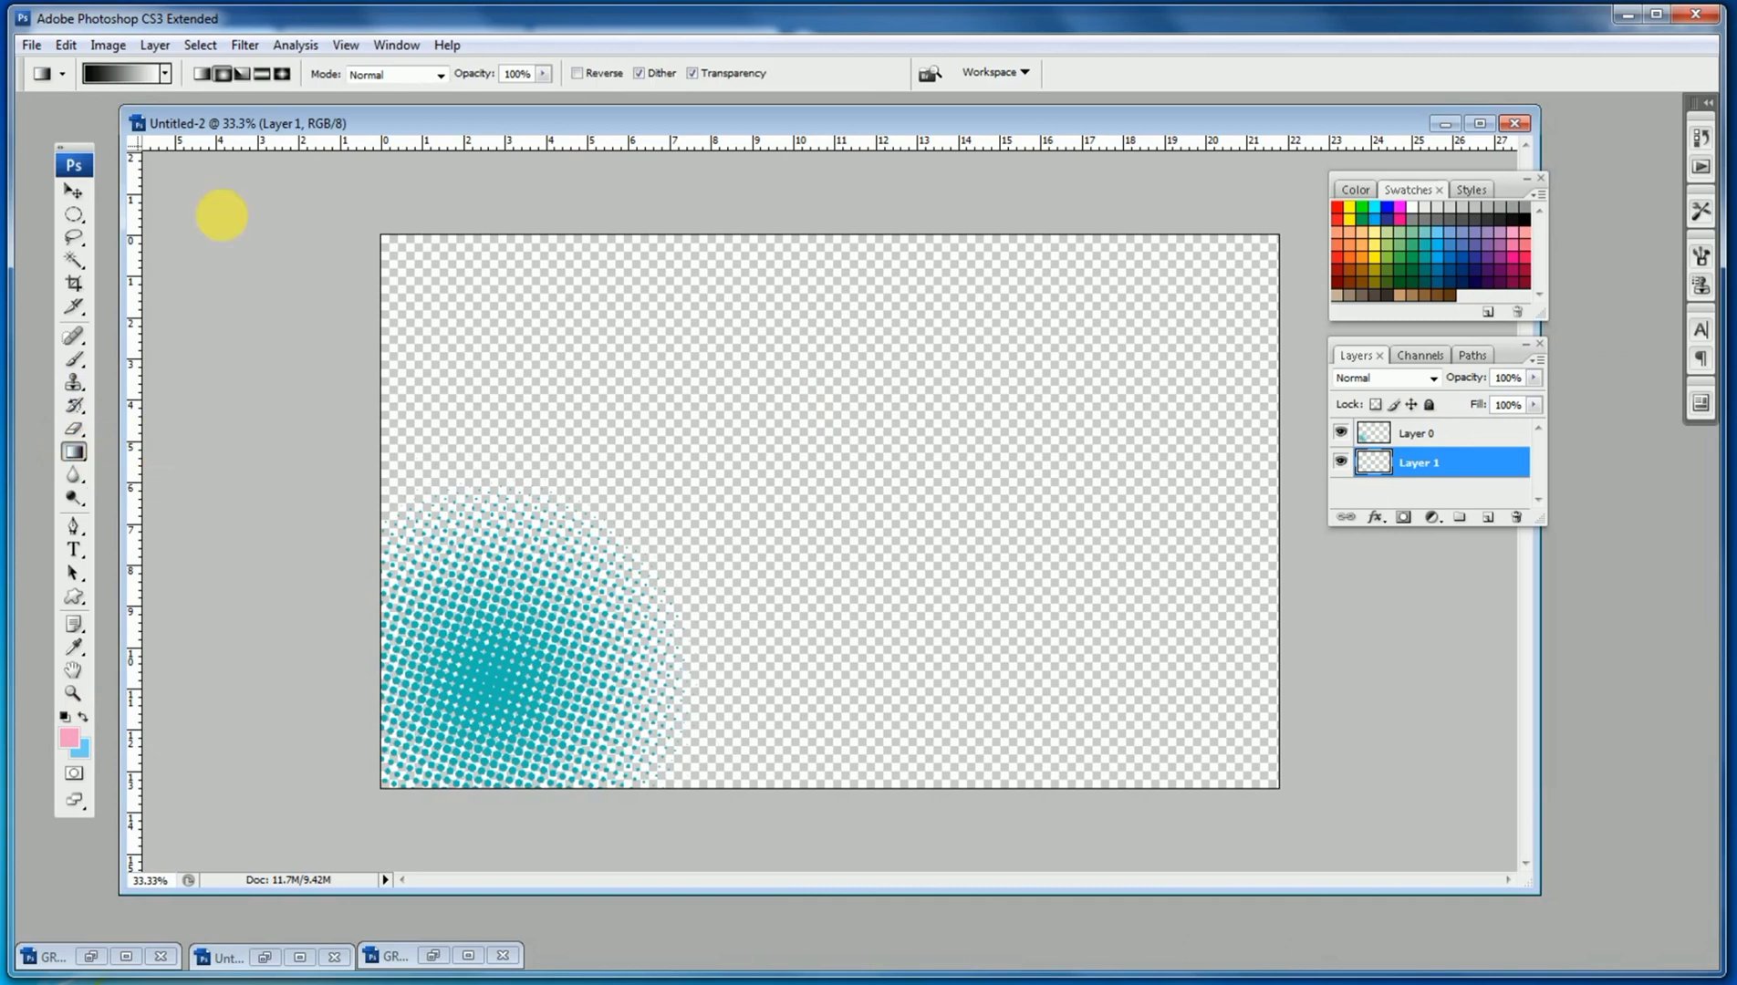
{"action": "left_click", "coordinate": [143, 79]}
{"action": "left_click", "coordinate": [1203, 376]}
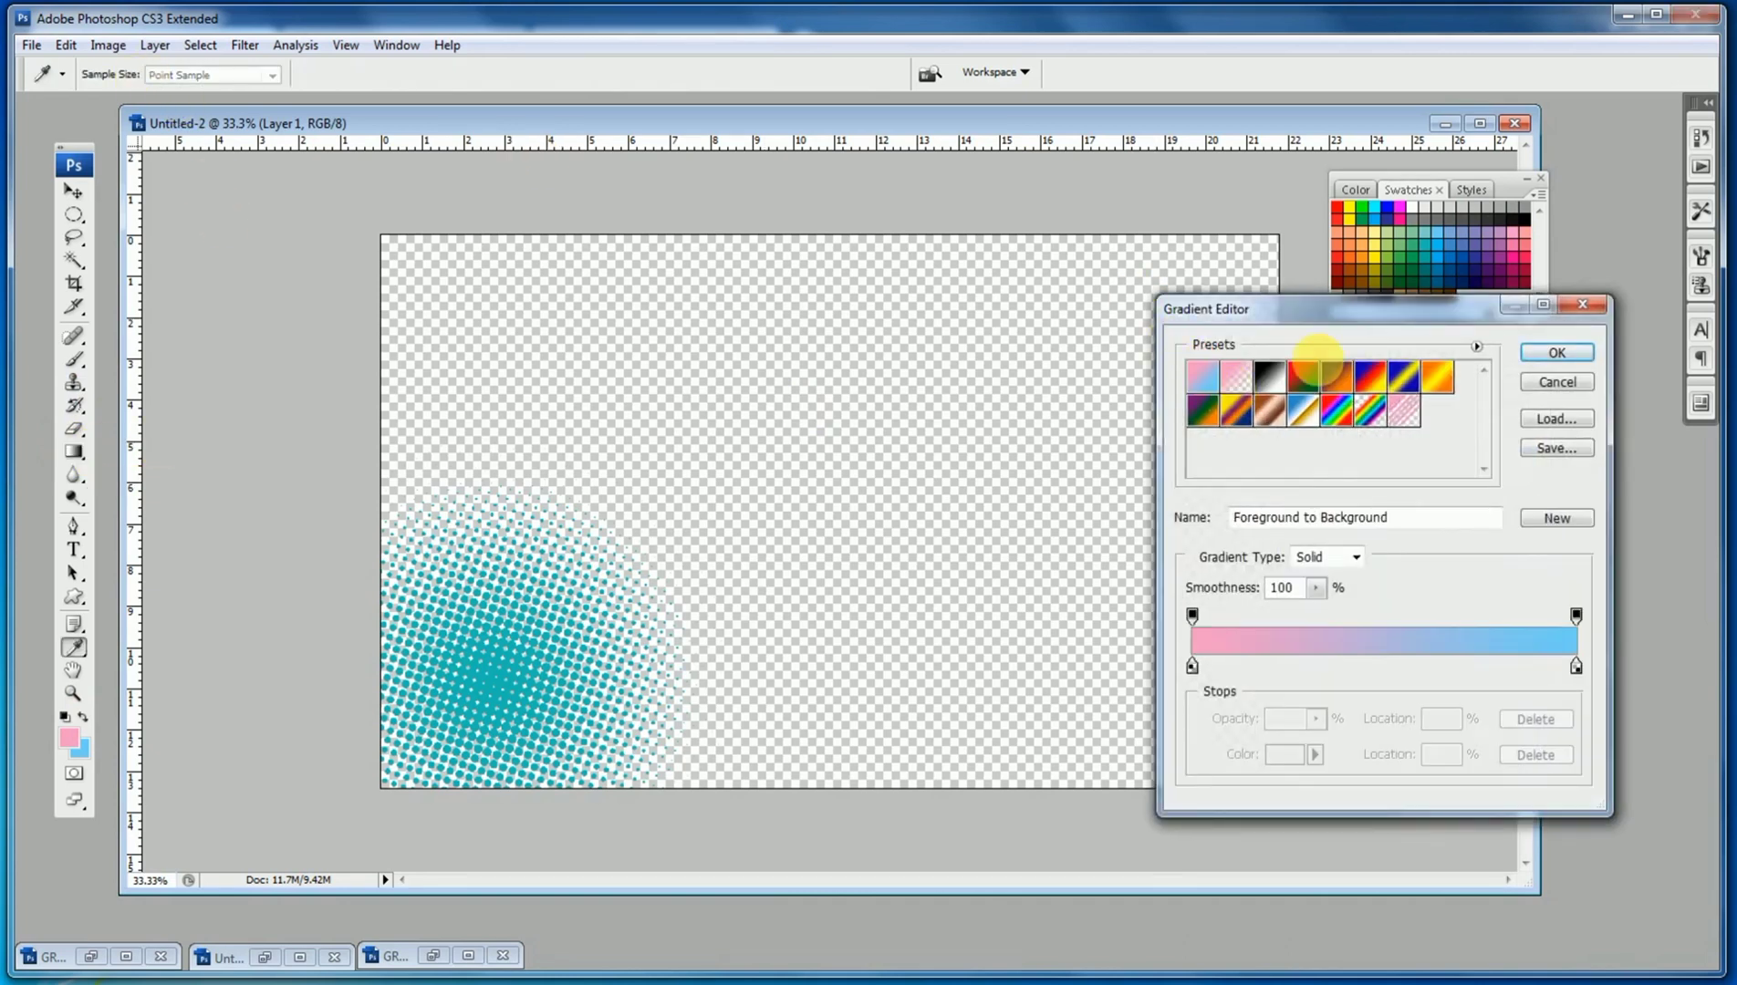
{"action": "left_click", "coordinate": [1554, 354]}
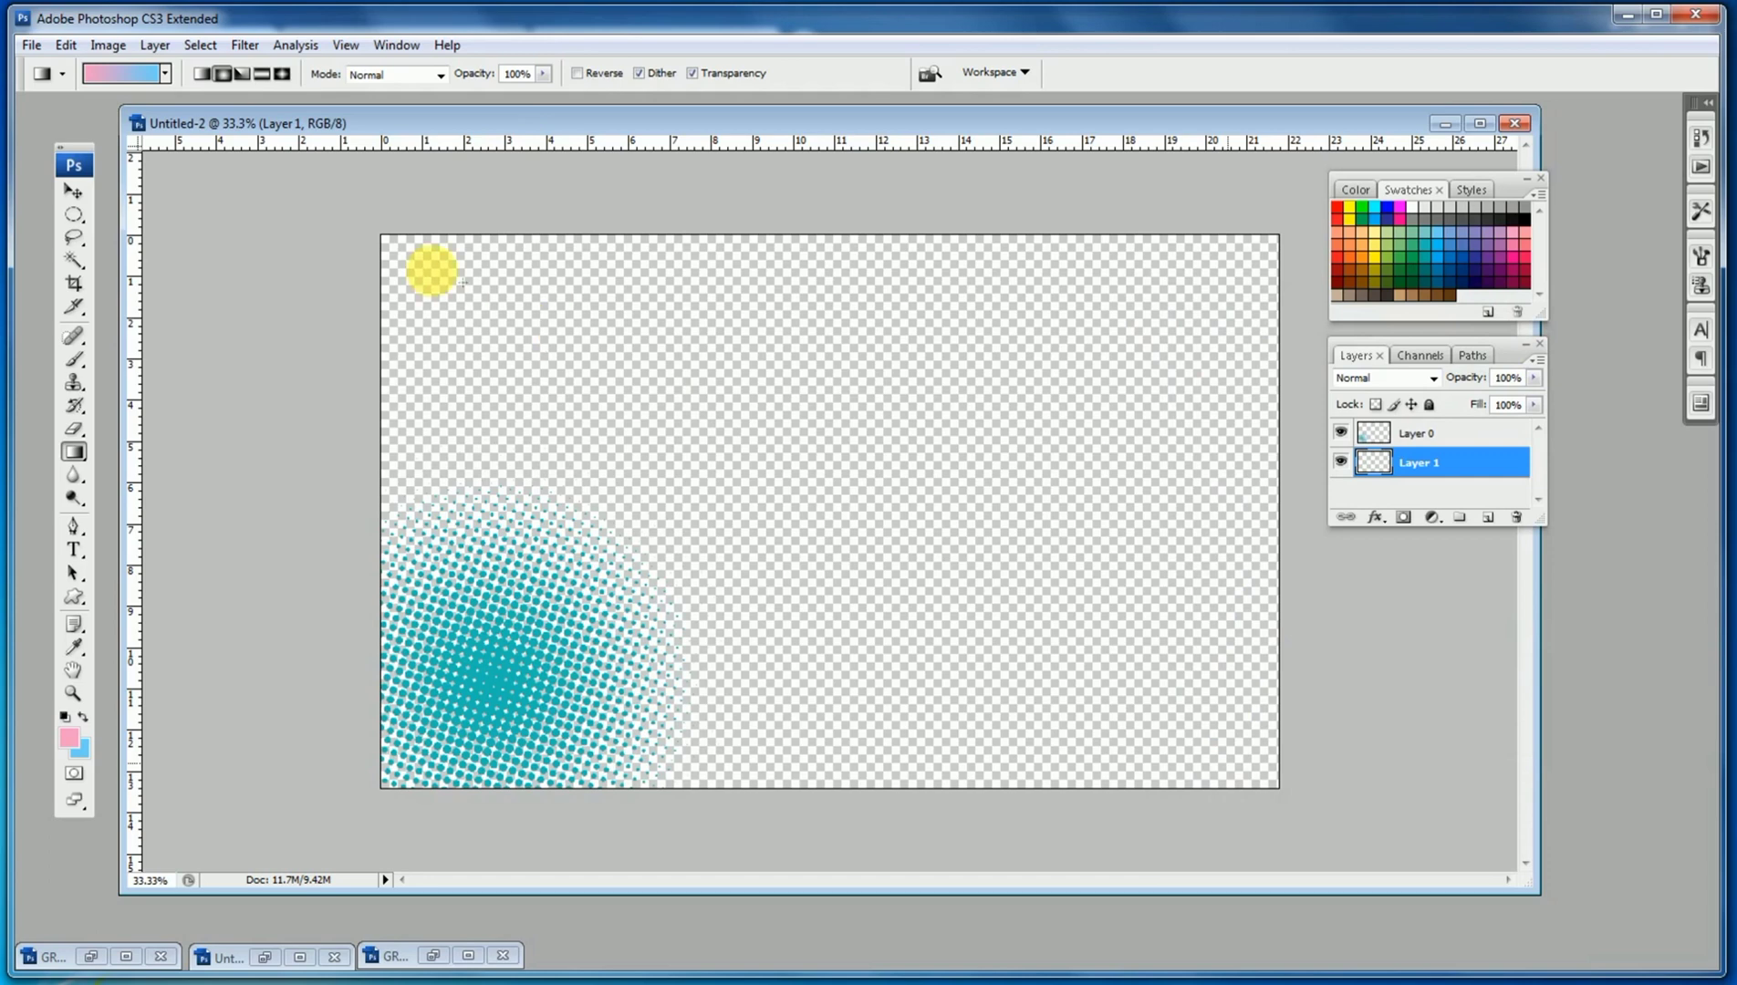
{"action": "left_click_drag", "start_coordinate": [447, 282], "coordinate": [449, 287]}
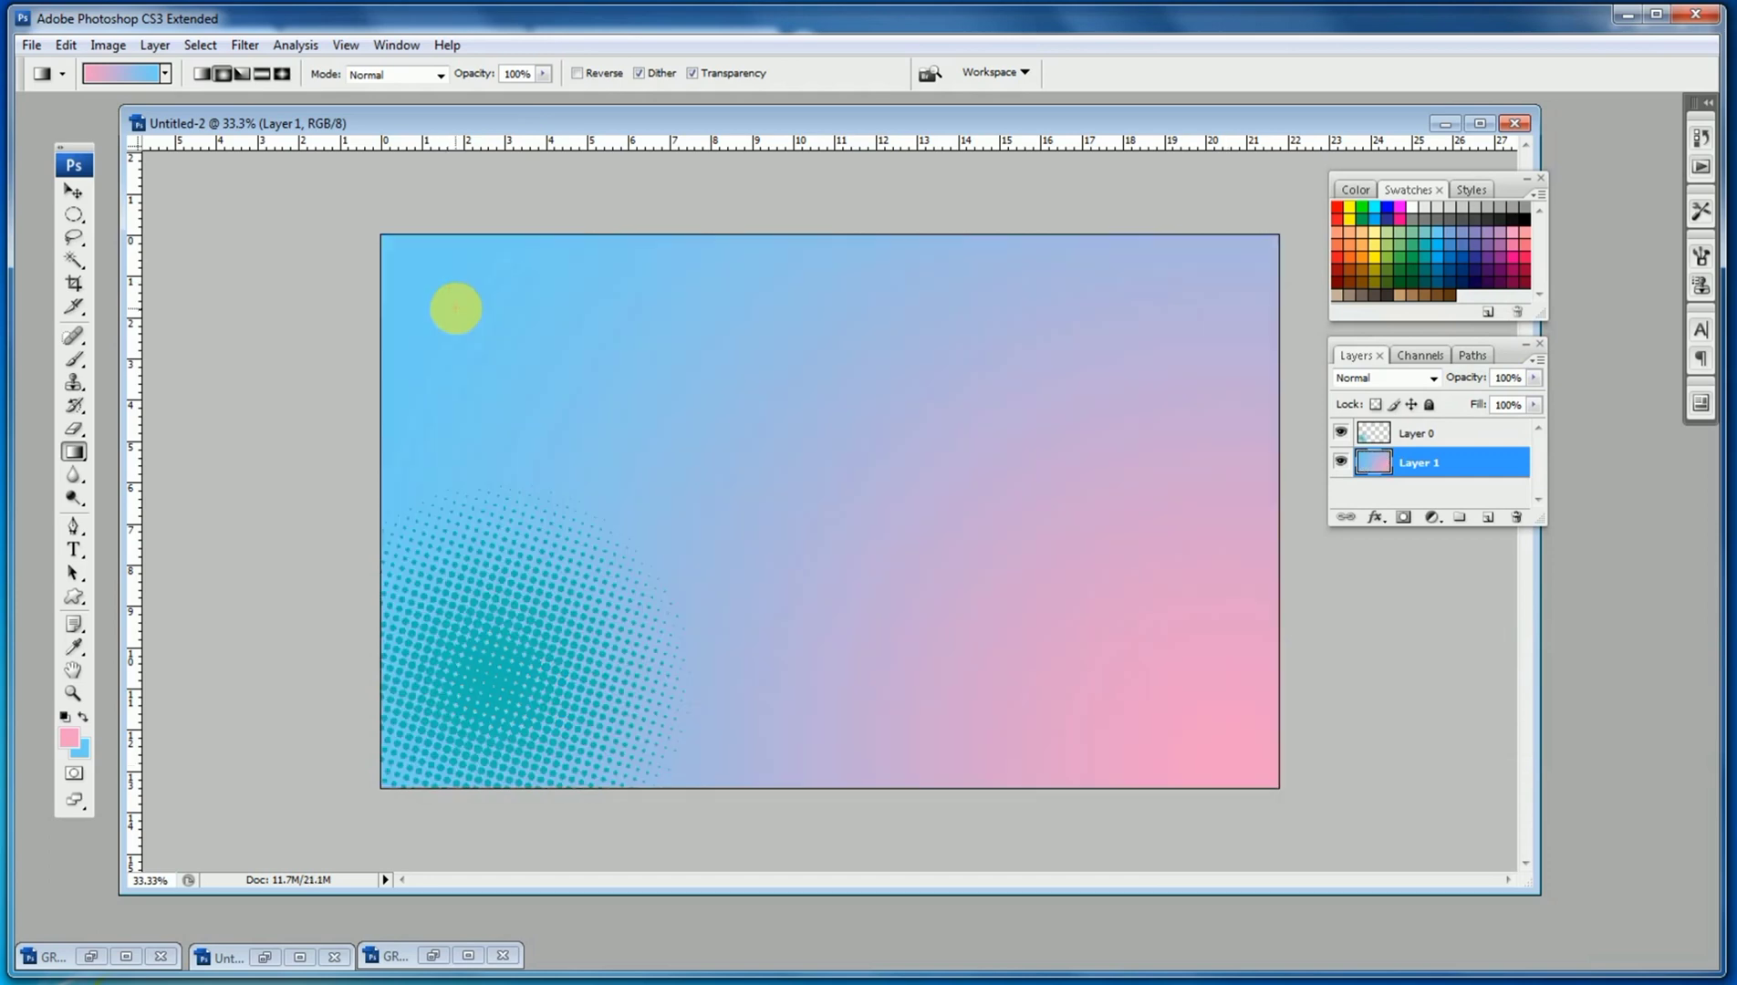
Enlarge the halftone circle on Layer 0 and reposition it so it runs off the canvas's lower-left corner.
{"action": "left_click", "coordinate": [73, 191]}
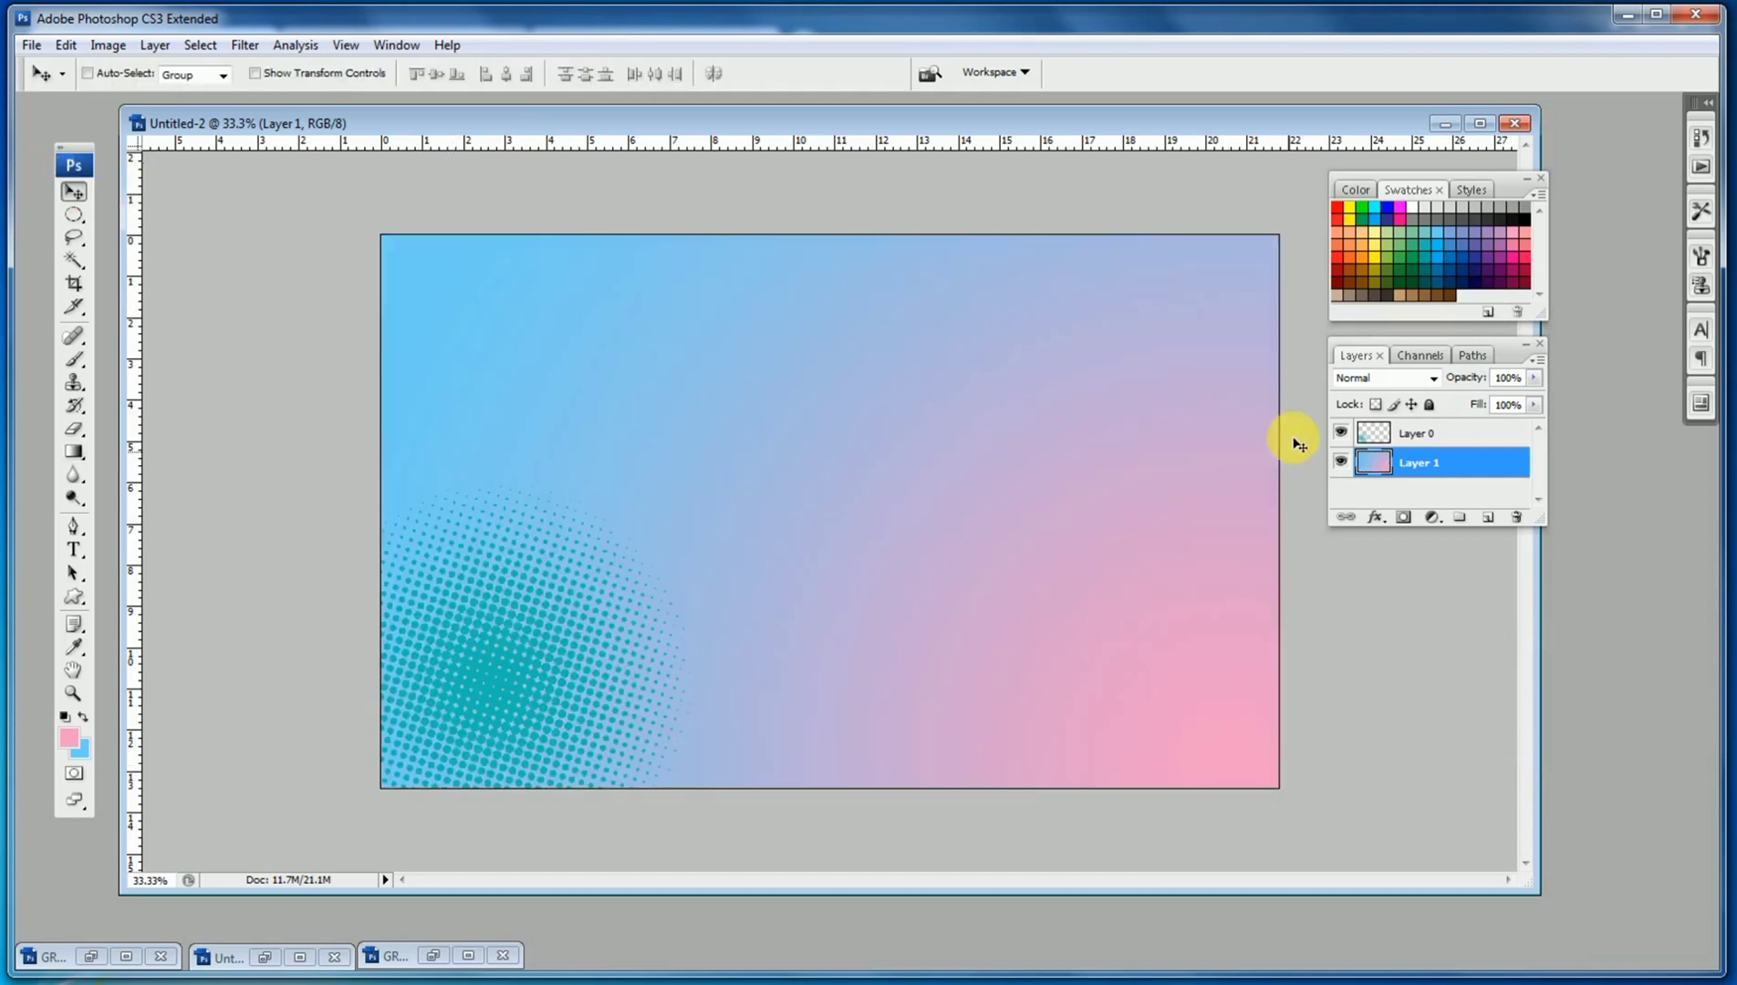
{"action": "left_click", "coordinate": [1419, 434]}
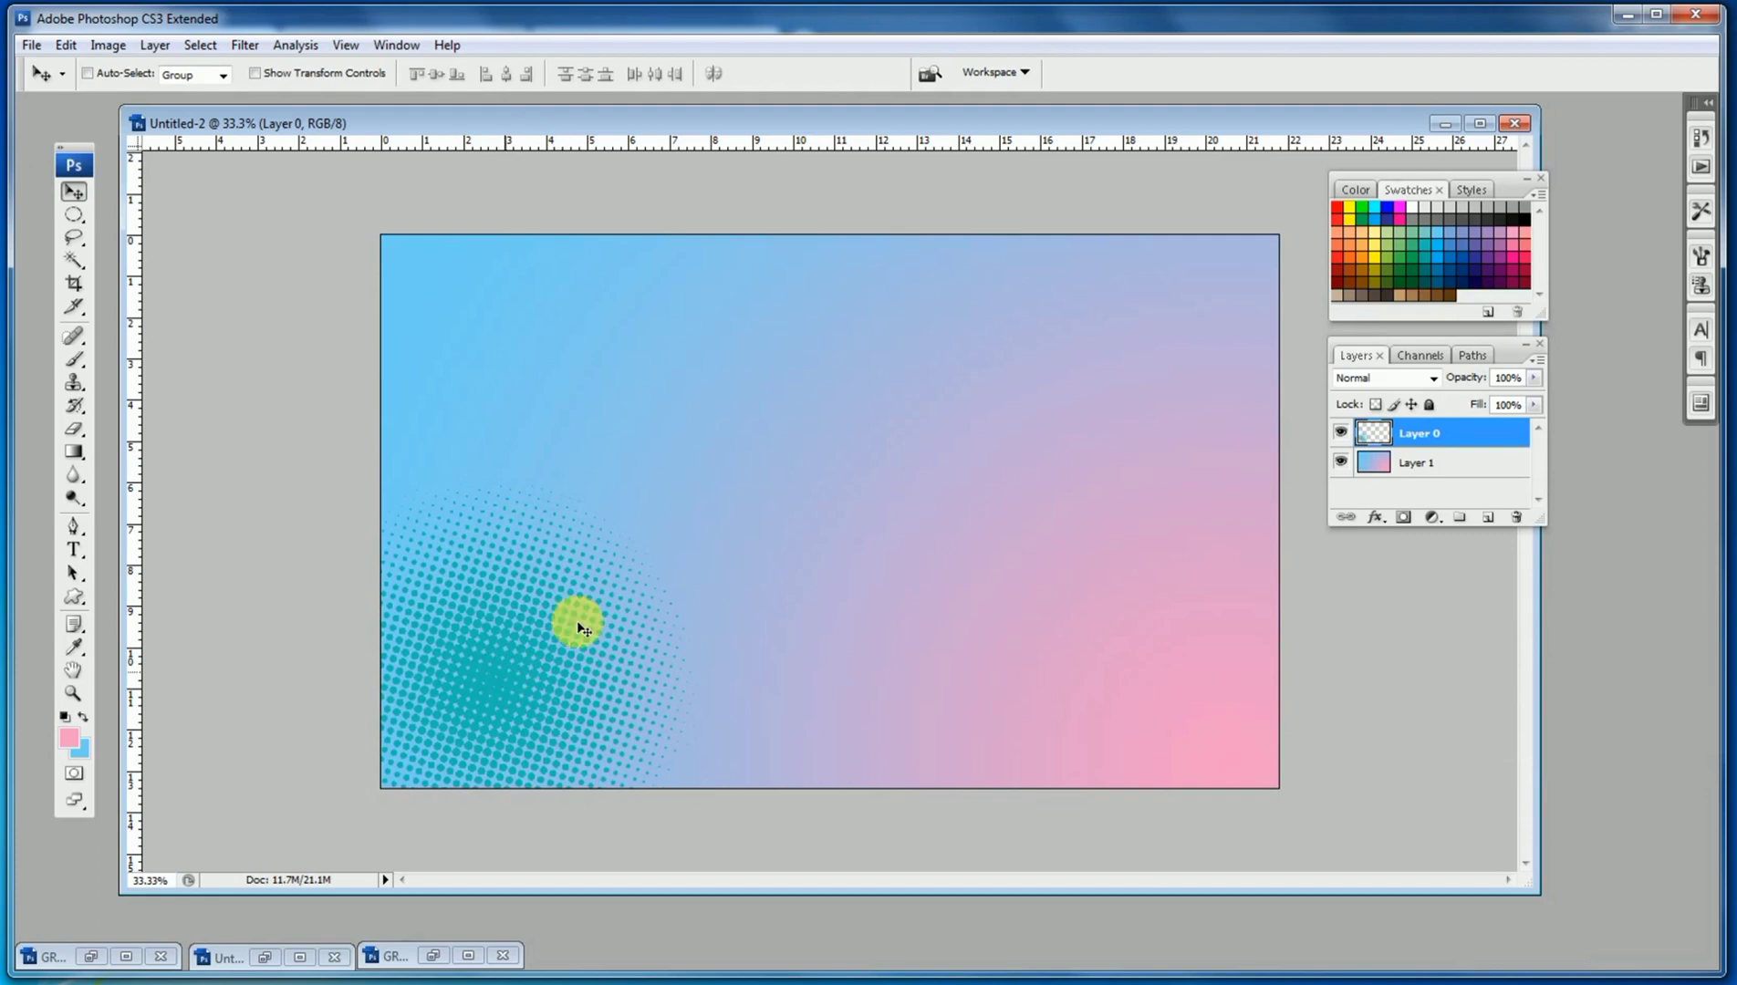
{"action": "key", "text": "ctrl+t"}
{"action": "left_click_drag", "start_coordinate": [1035, 299], "coordinate": [1066, 279]}
{"action": "key", "text": "Return"}
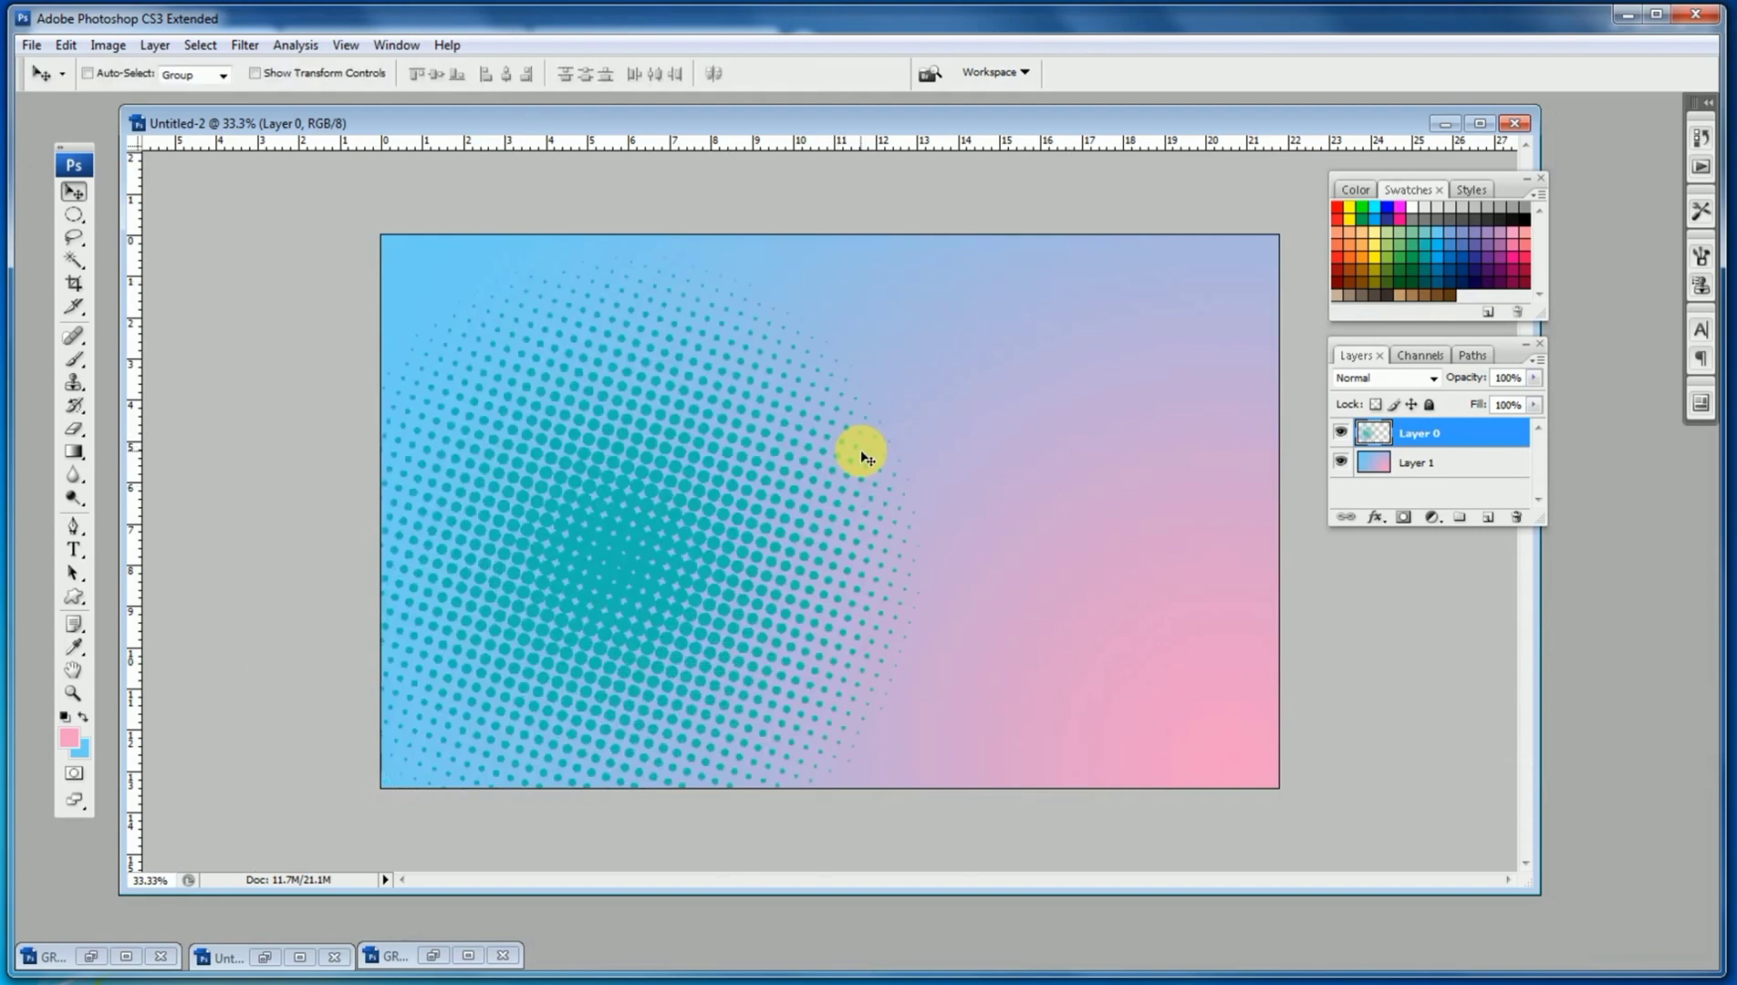
{"action": "left_click_drag", "start_coordinate": [756, 551], "coordinate": [680, 624]}
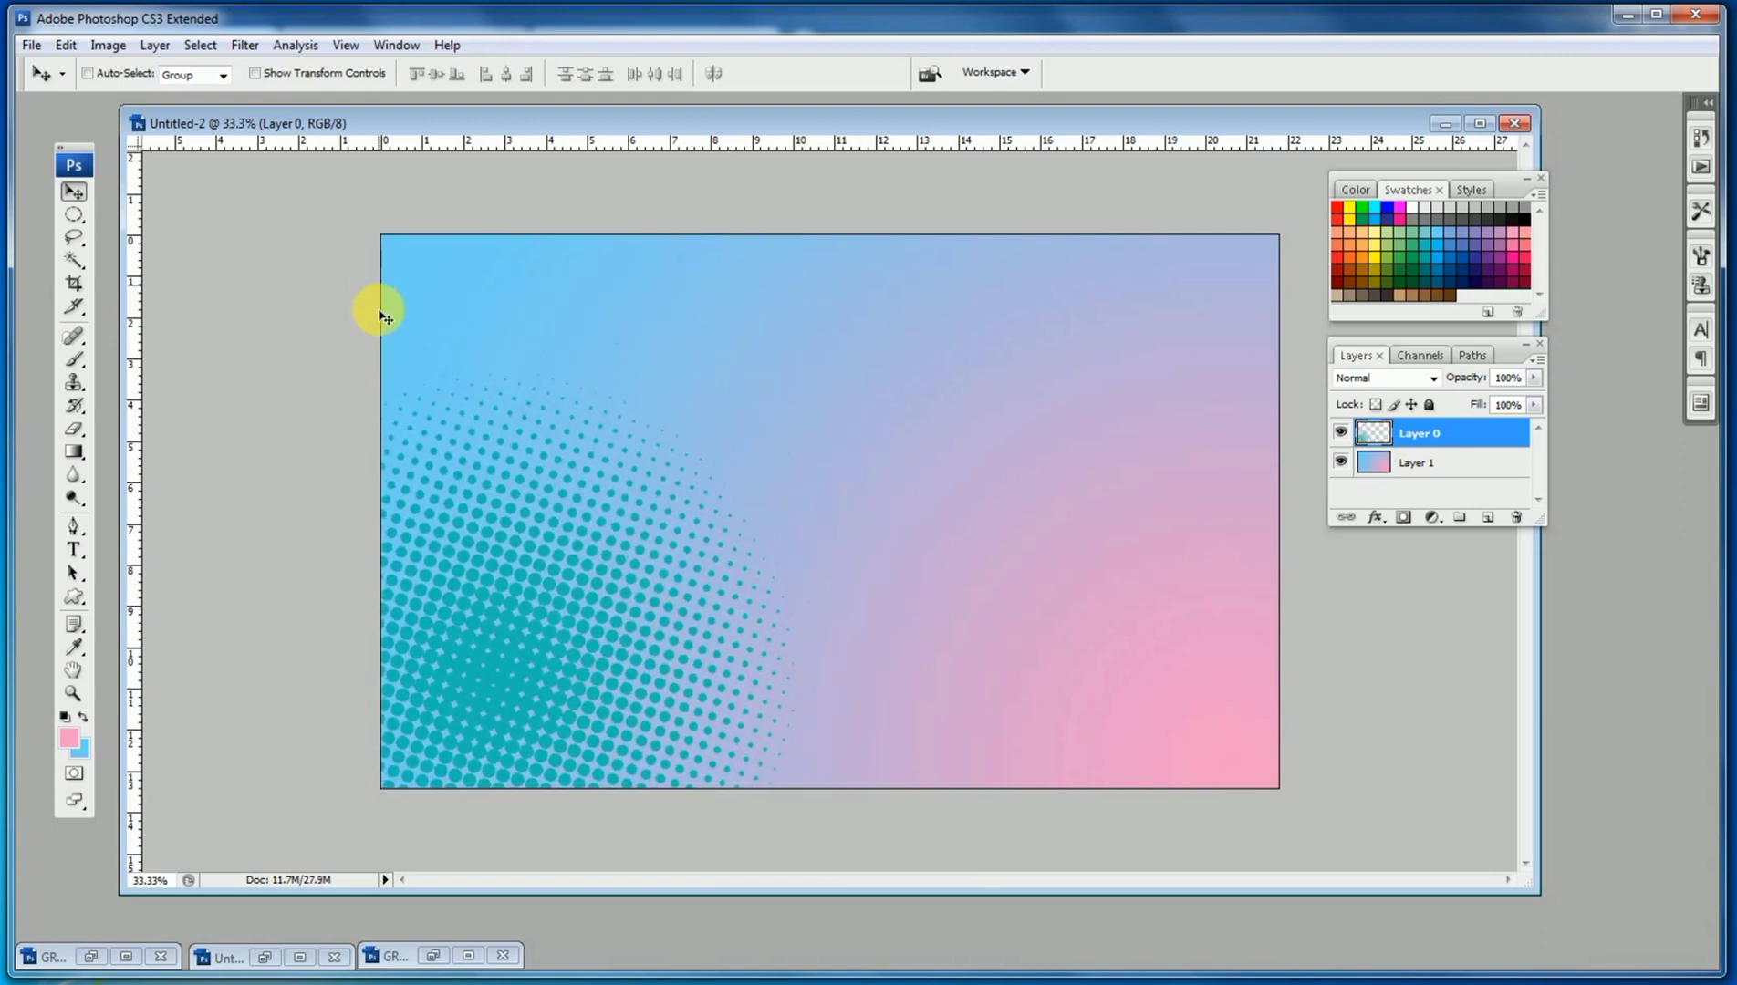
Recolour the halftone circle on Layer 0 to violet with Hue/Saturation: hue about +86, saturation +56, lightness +31.
{"action": "left_click", "coordinate": [107, 45]}
{"action": "mouse_move", "coordinate": [140, 98]}
{"action": "left_click", "coordinate": [389, 264]}
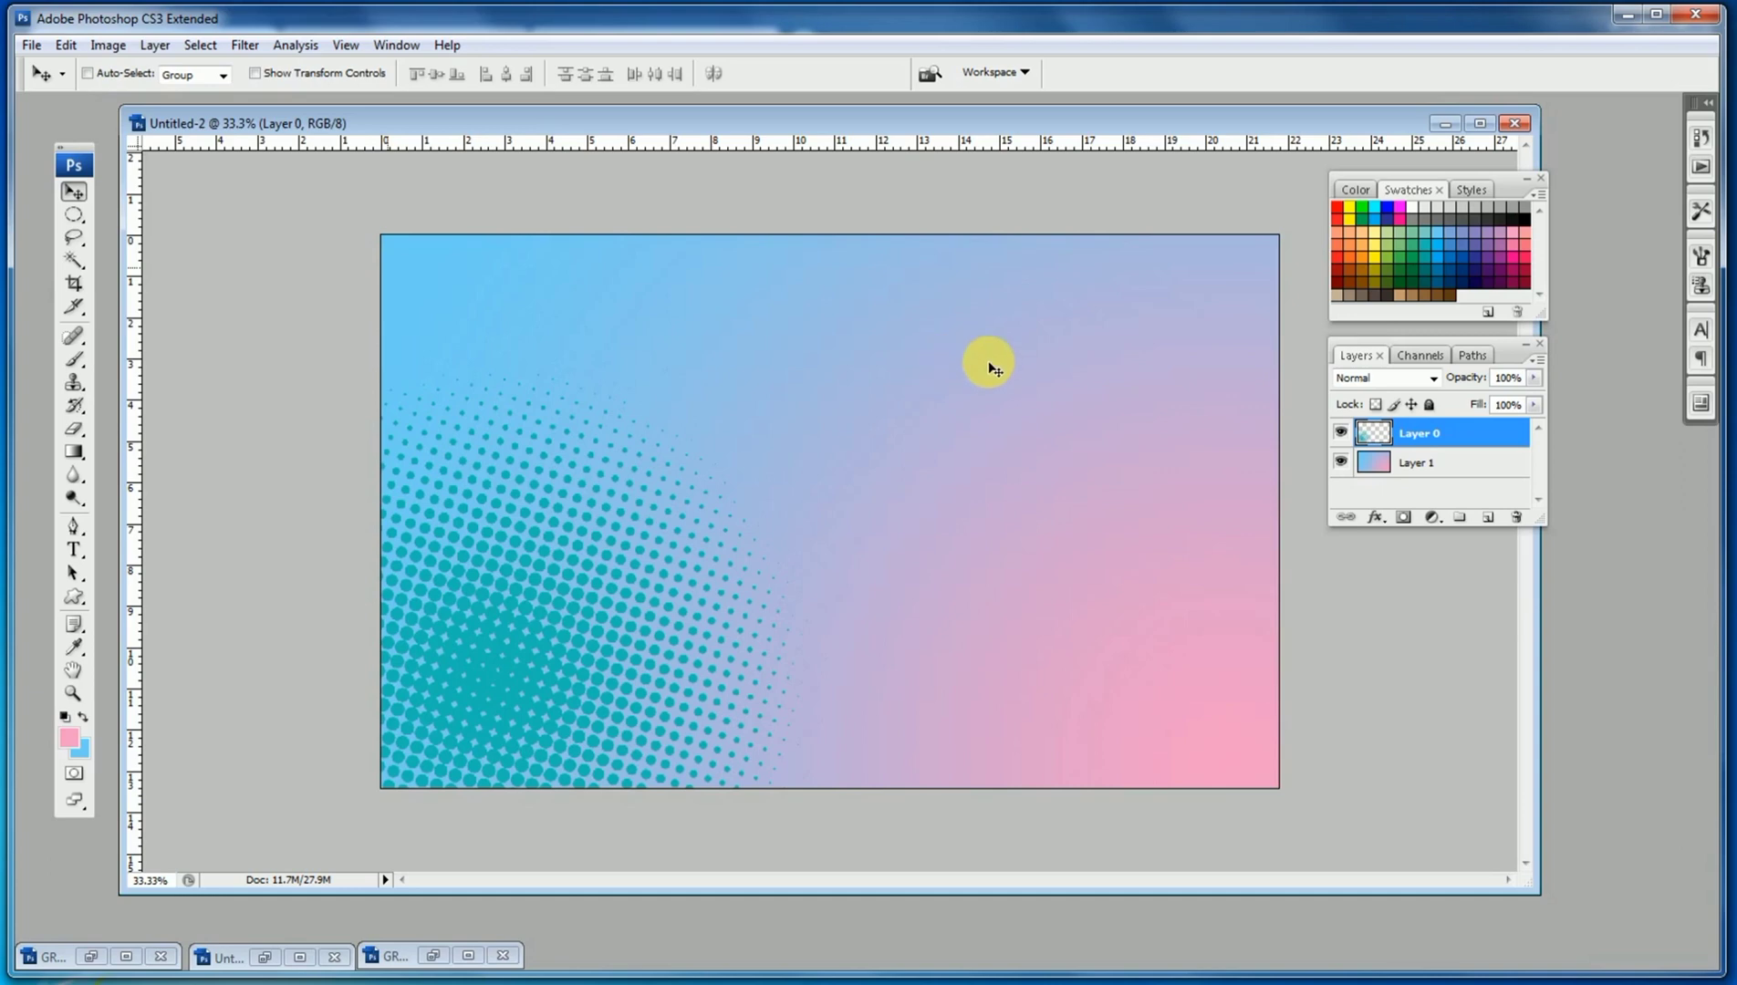
{"action": "left_click_drag", "start_coordinate": [964, 483], "coordinate": [1075, 485]}
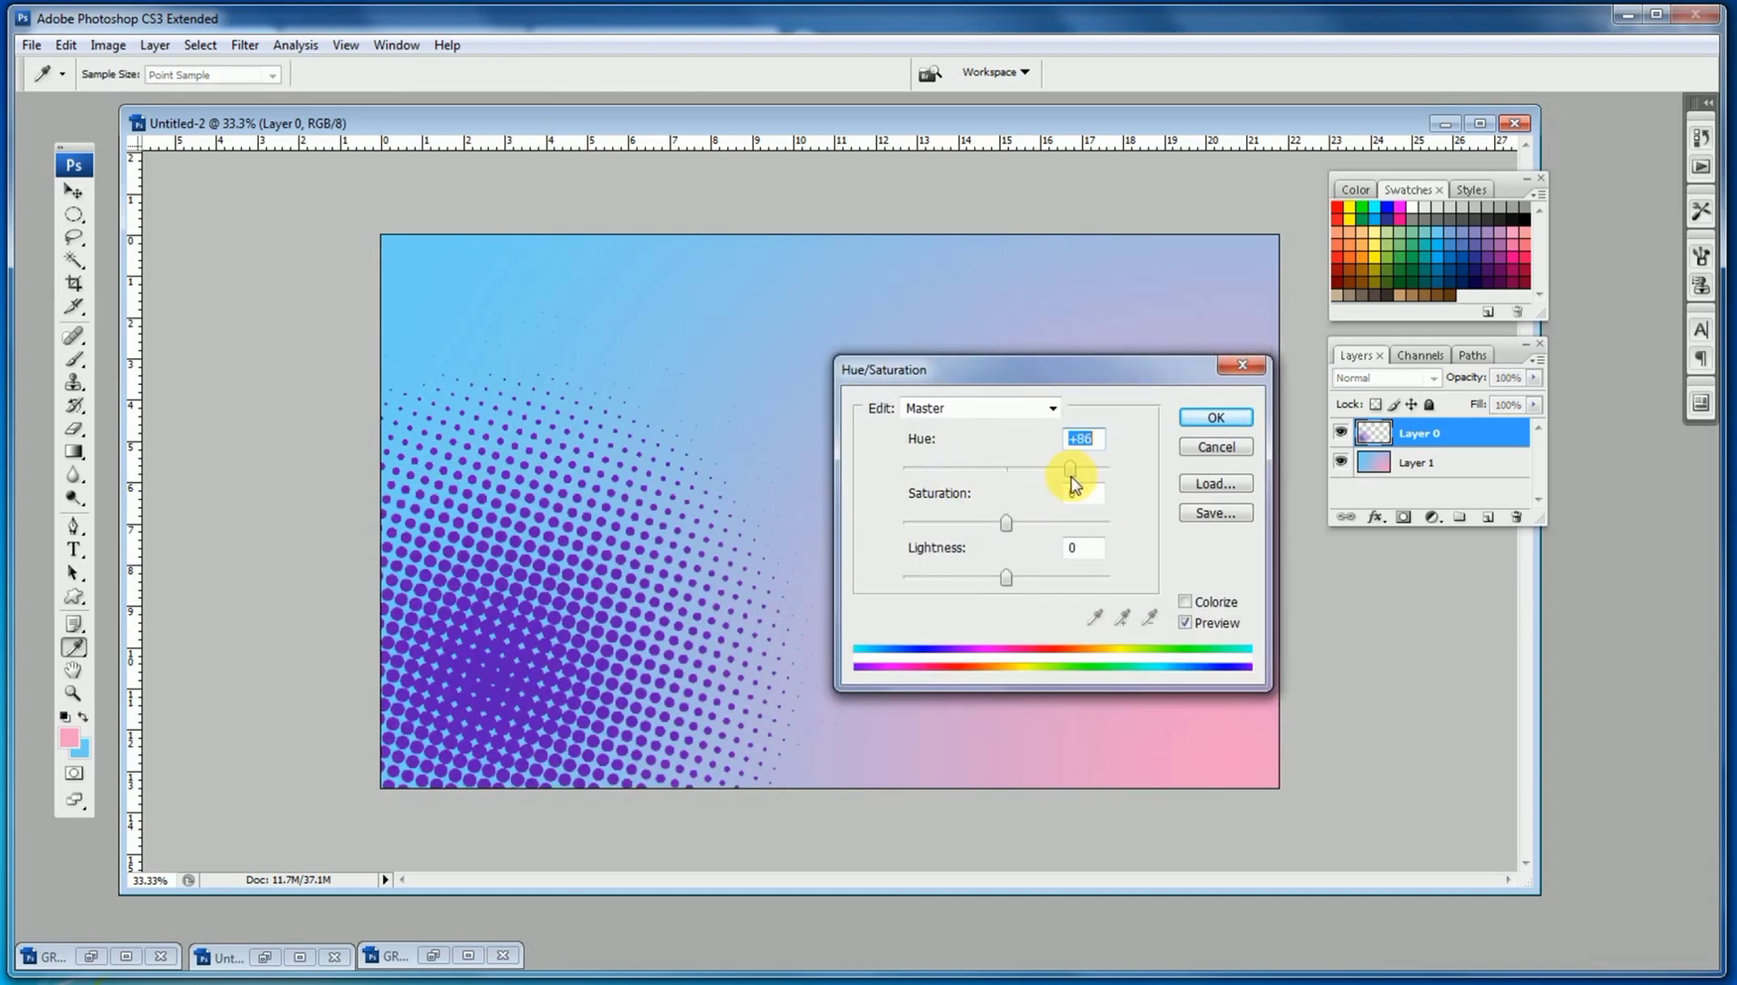
{"action": "left_click", "coordinate": [1066, 534]}
{"action": "left_click", "coordinate": [1039, 578]}
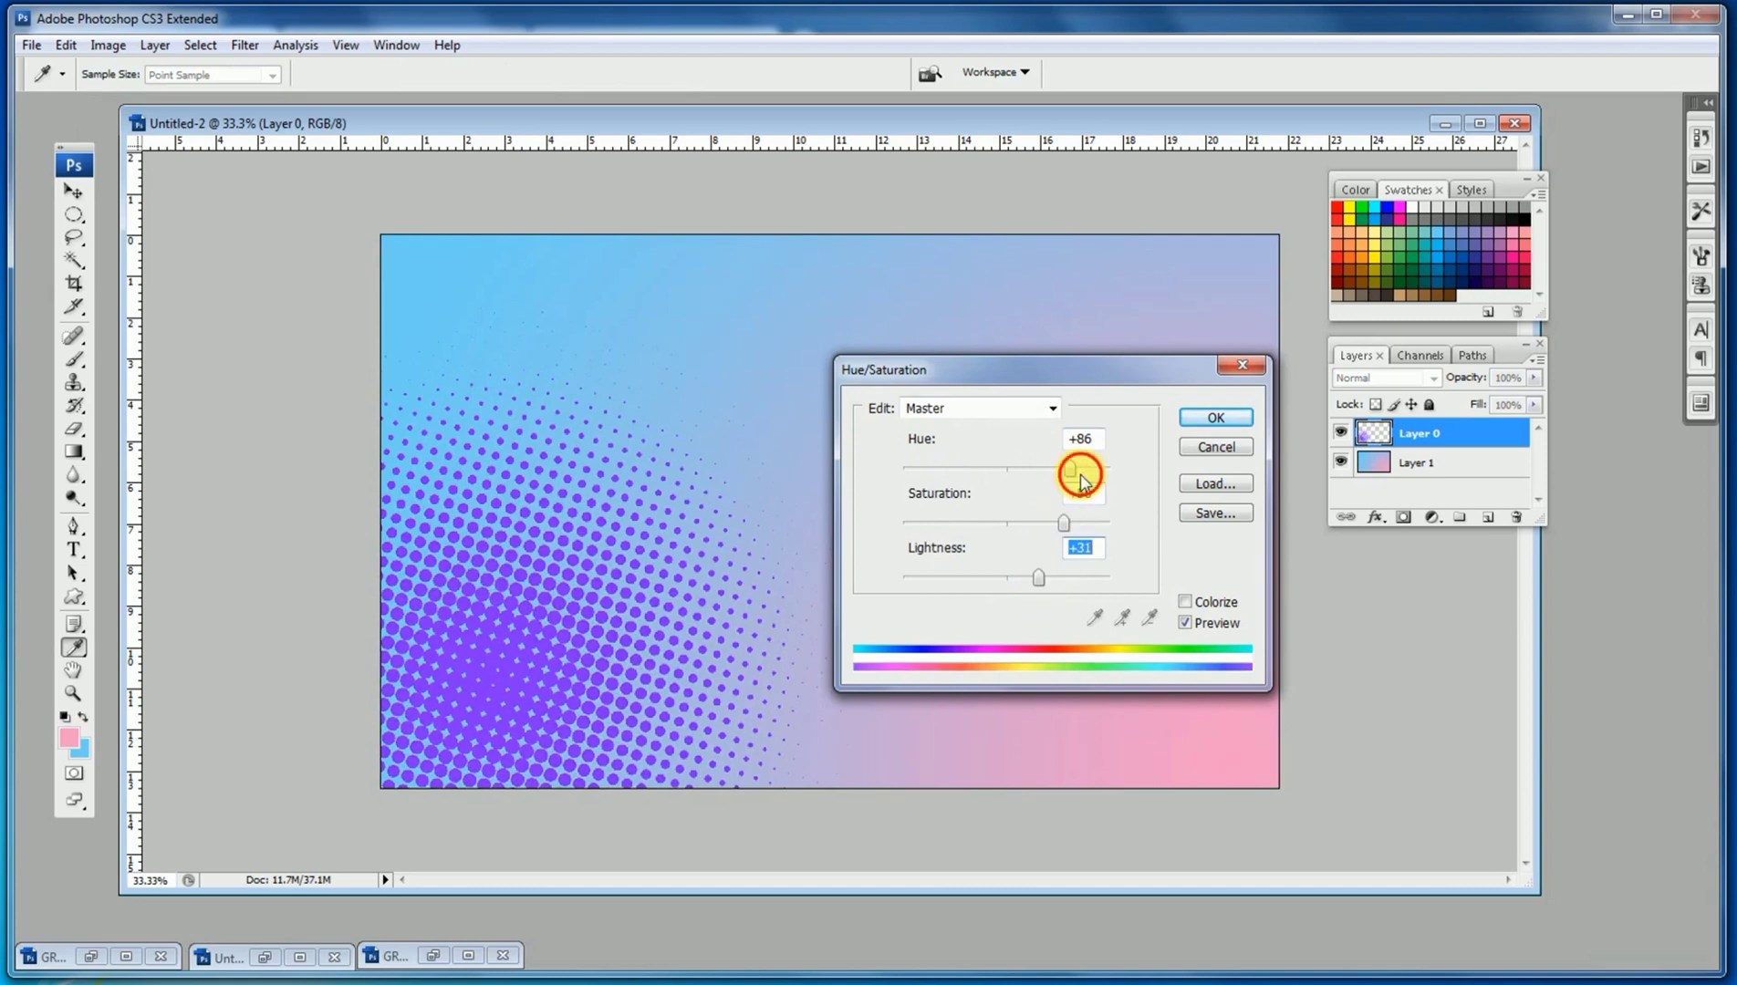
{"action": "left_click_drag", "start_coordinate": [1081, 476], "coordinate": [1074, 469]}
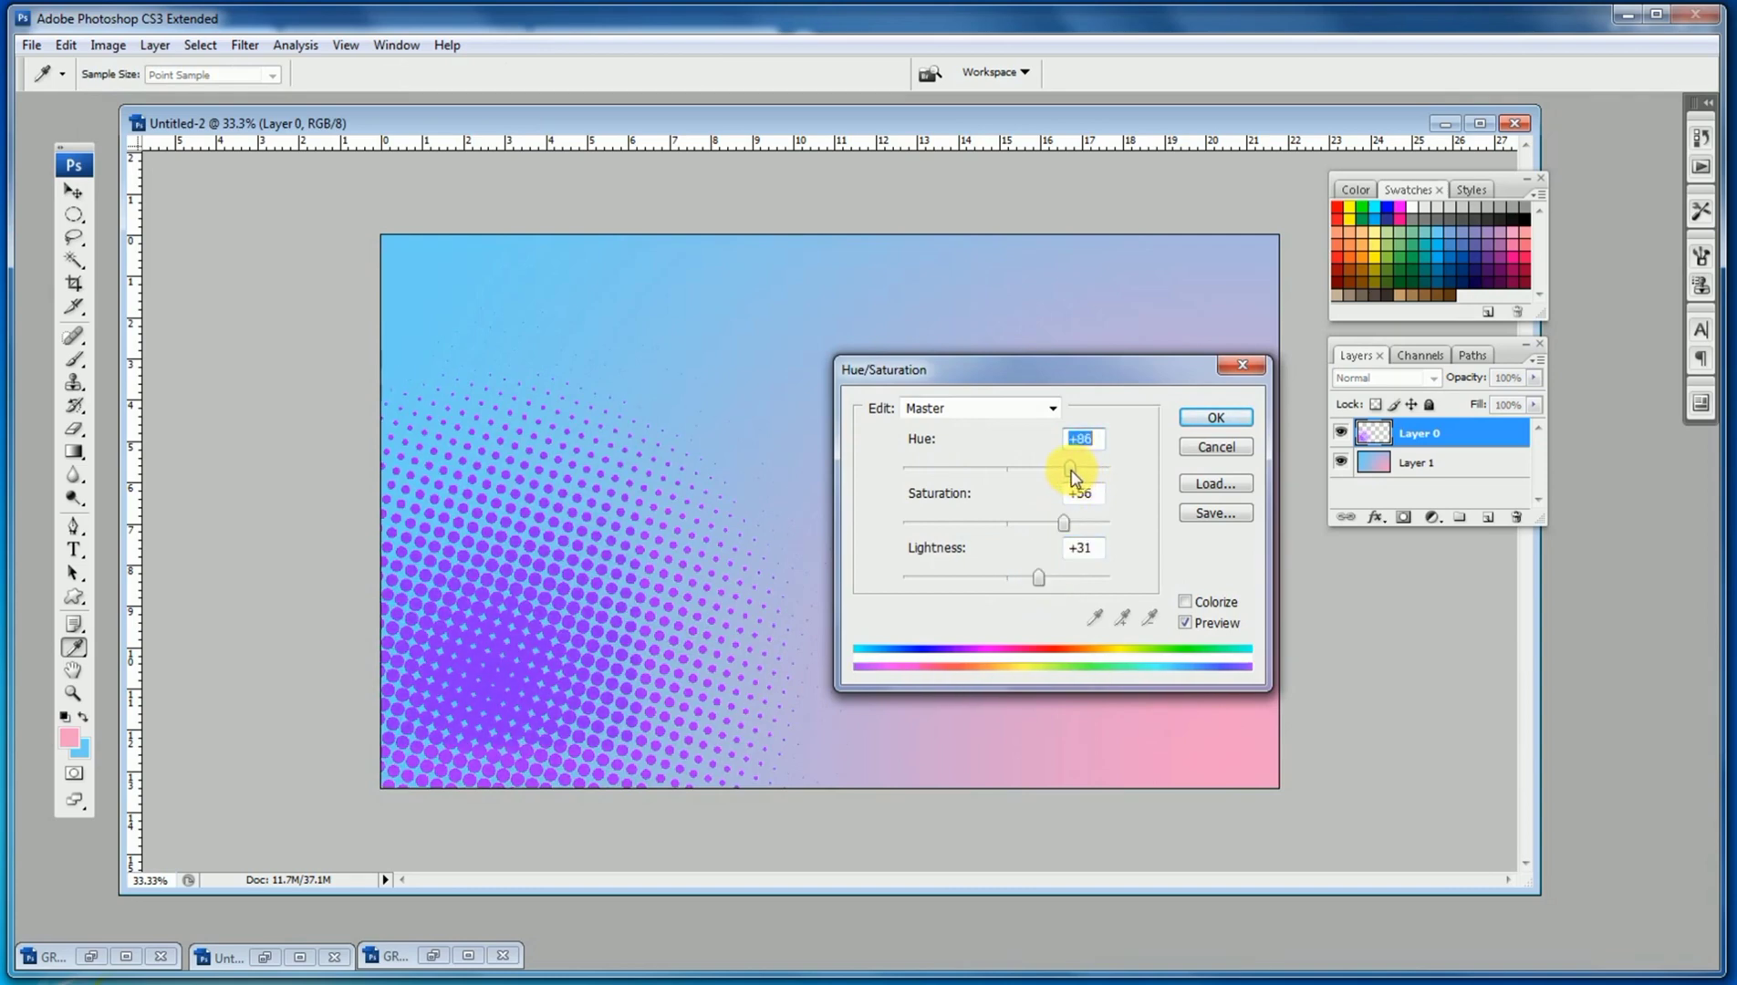
{"action": "left_click", "coordinate": [1213, 417]}
{"action": "key", "text": "v"}
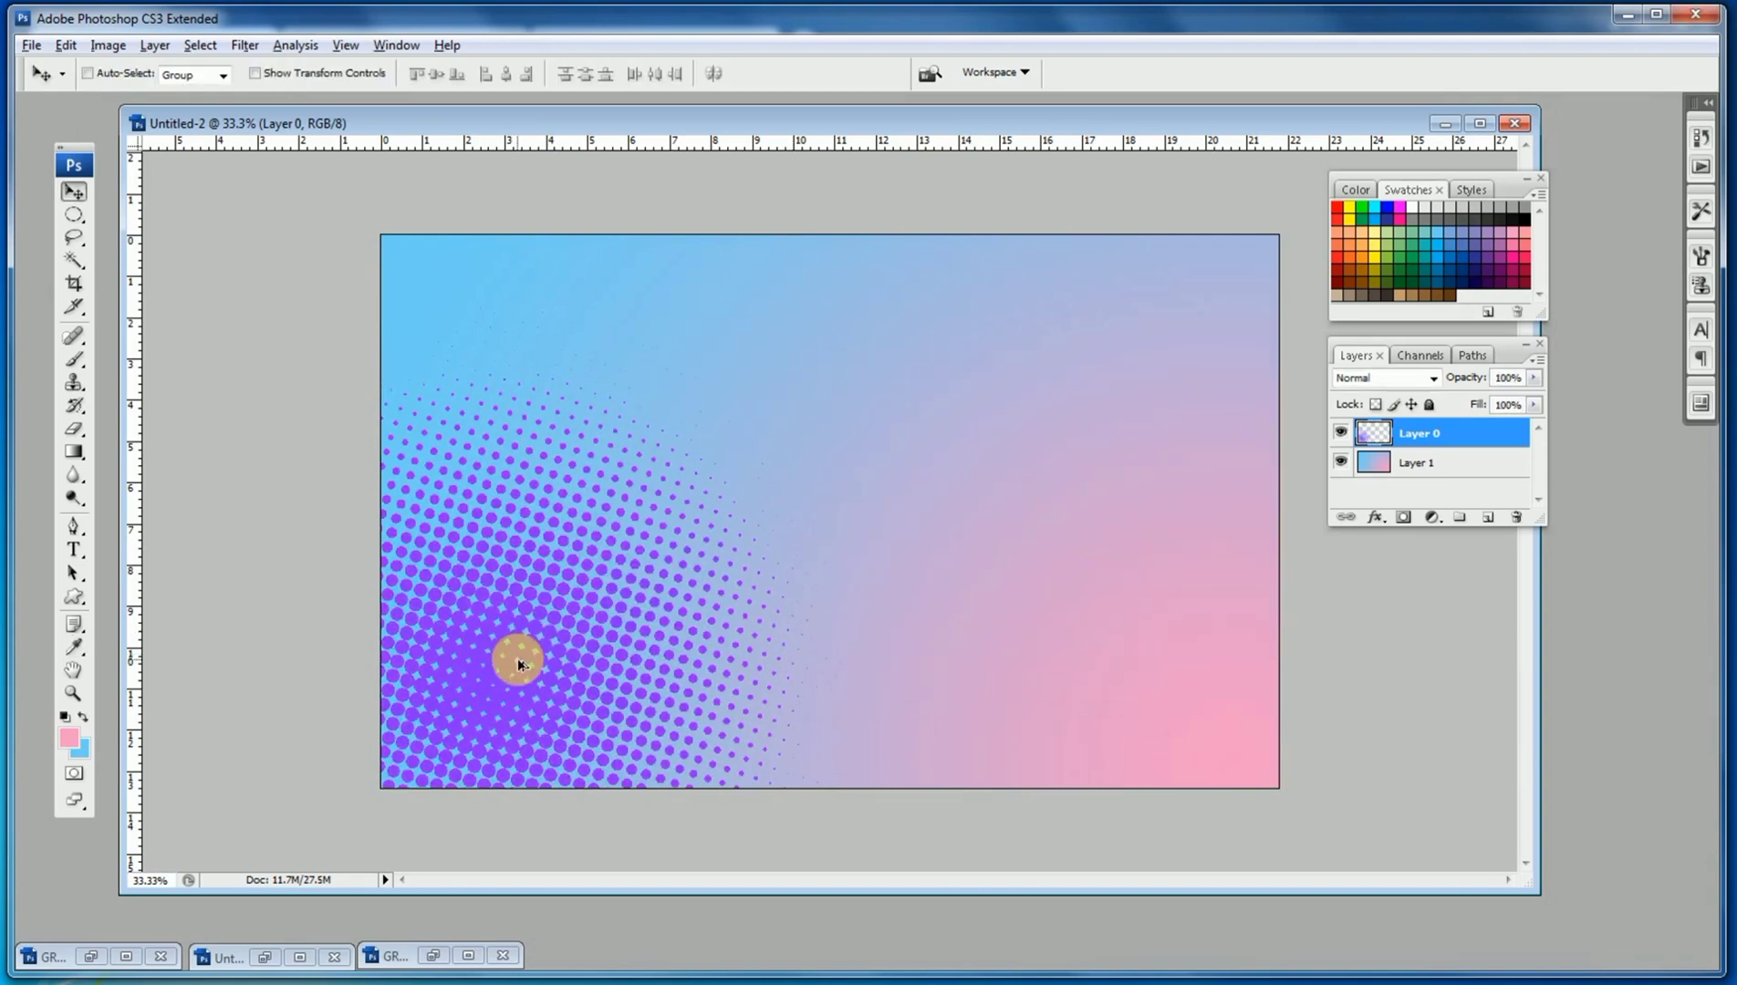
{"action": "left_click_drag", "start_coordinate": [519, 661], "coordinate": [545, 651]}
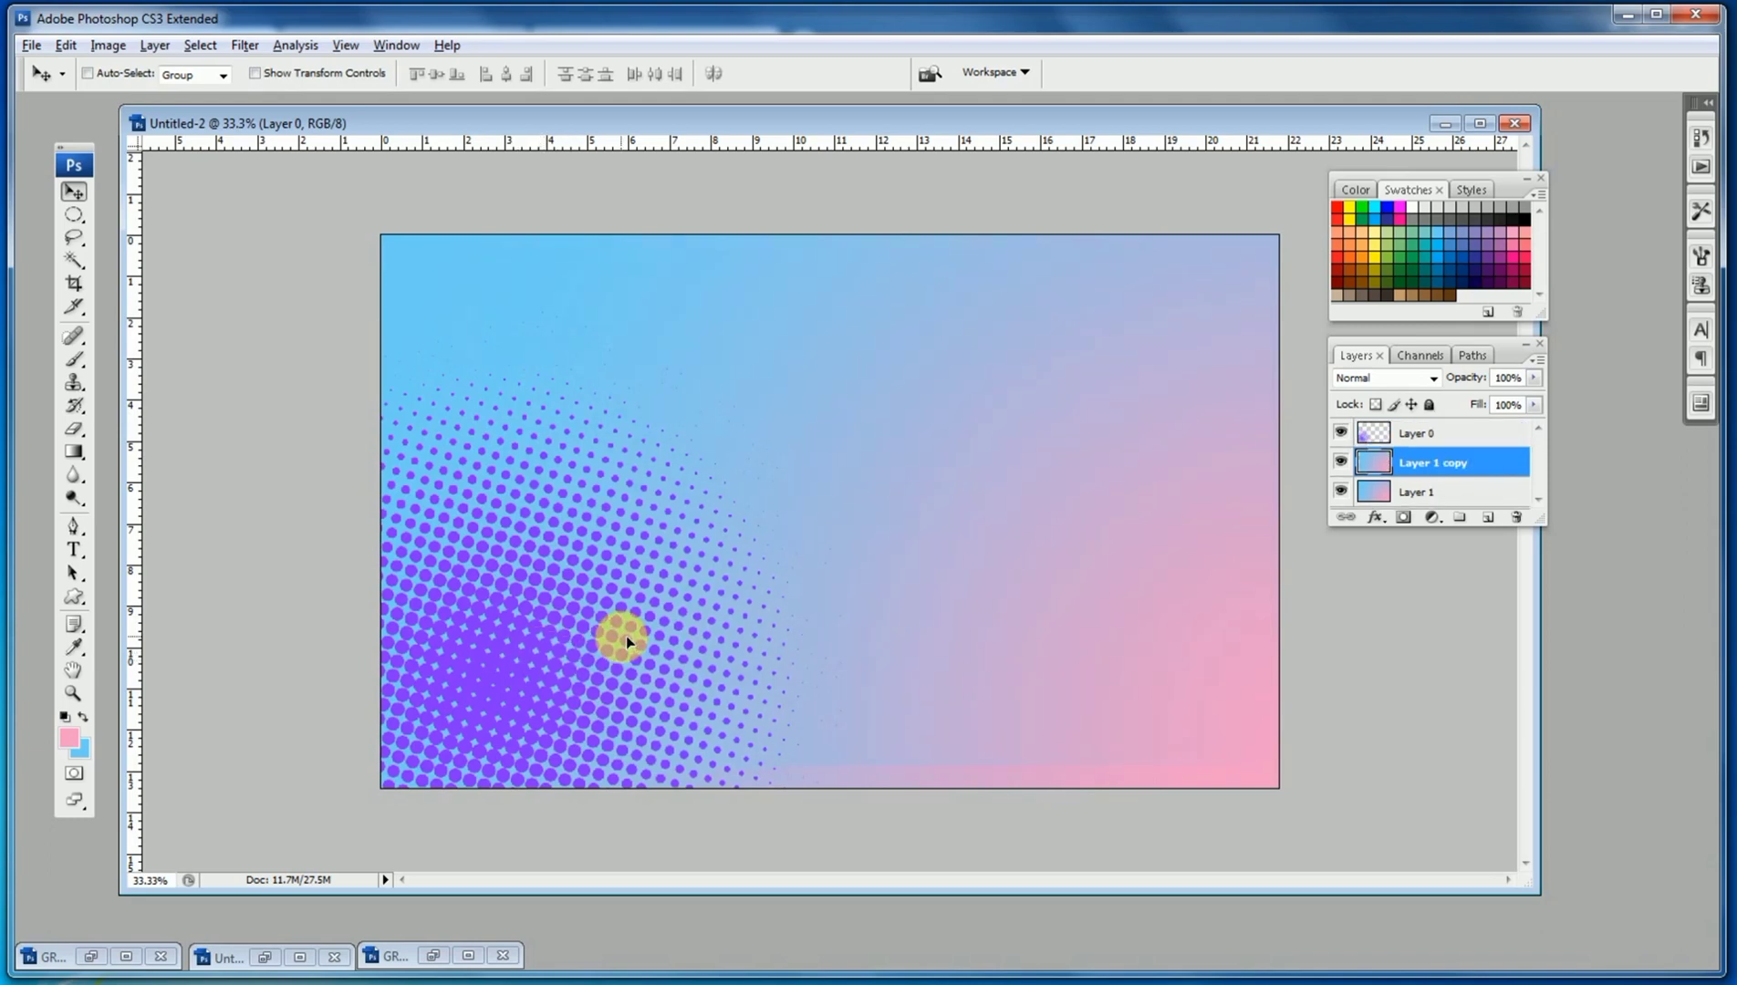
{"action": "key", "text": "ctrl+z"}
Duplicate the violet halftone circle, scale the copy to 78.4%, and place it running off the canvas's upper-right corner.
{"action": "left_click_drag", "start_coordinate": [475, 648], "coordinate": [1089, 570]}
{"action": "key", "text": "ctrl+t"}
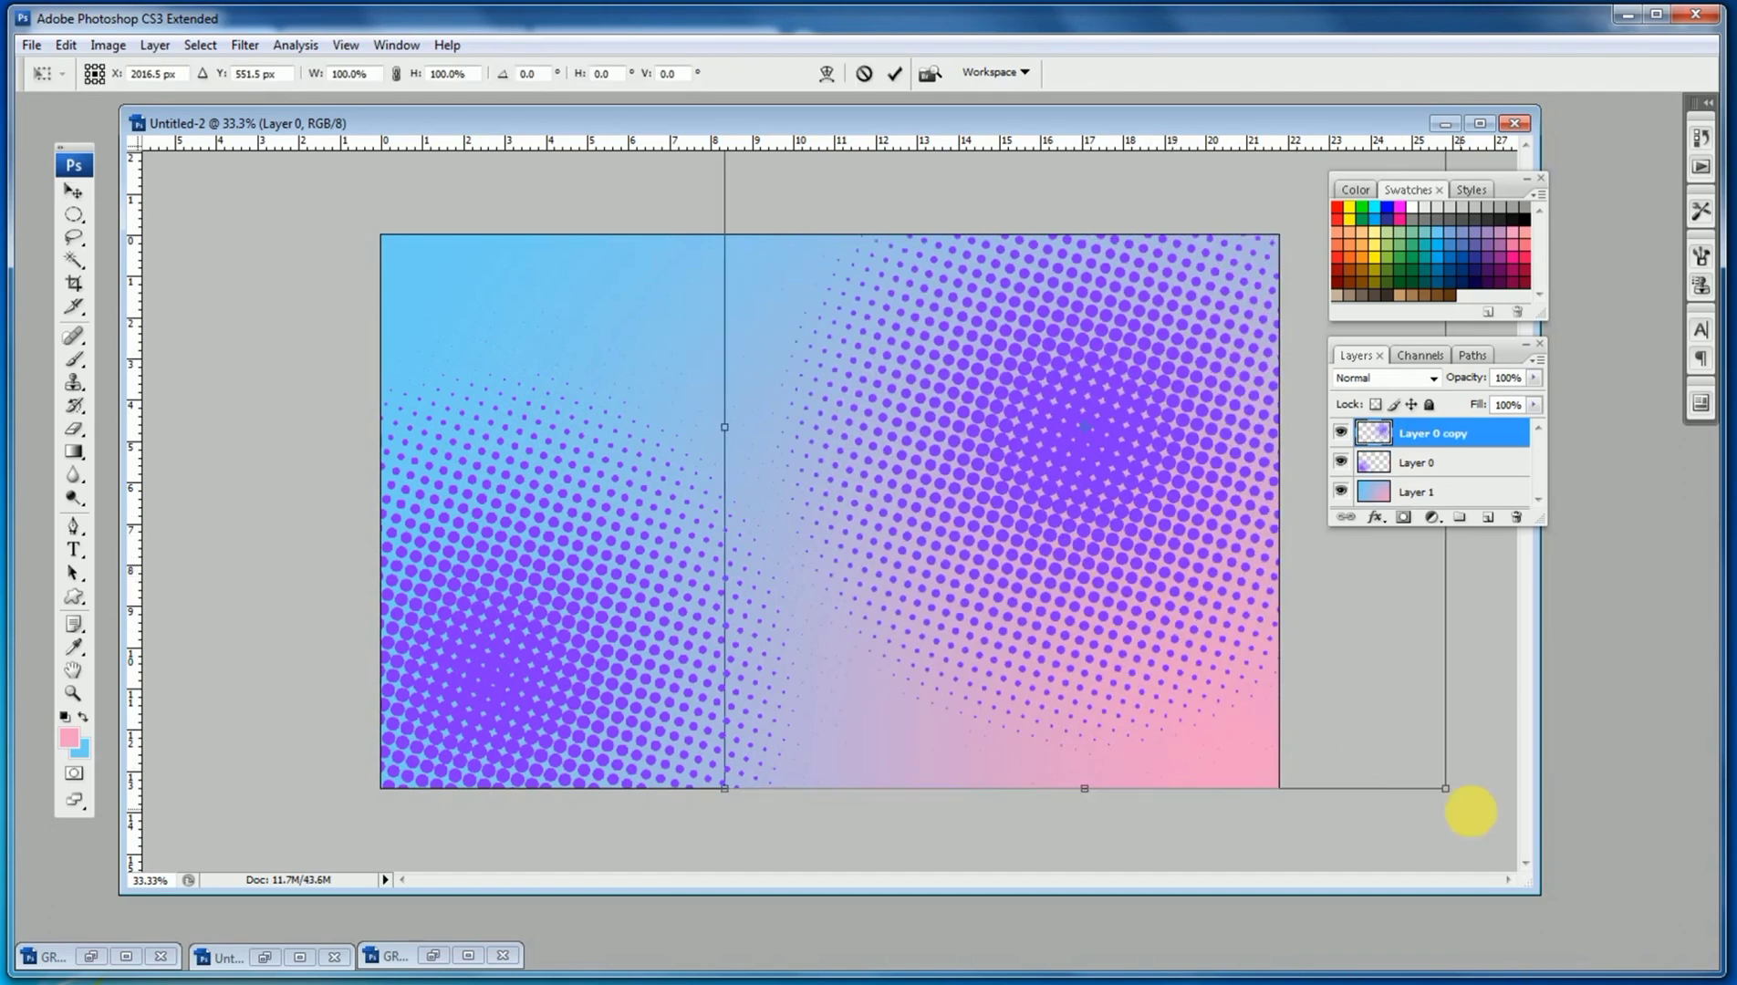
{"action": "left_click_drag", "start_coordinate": [1441, 782], "coordinate": [1291, 632]}
{"action": "key", "text": "Return"}
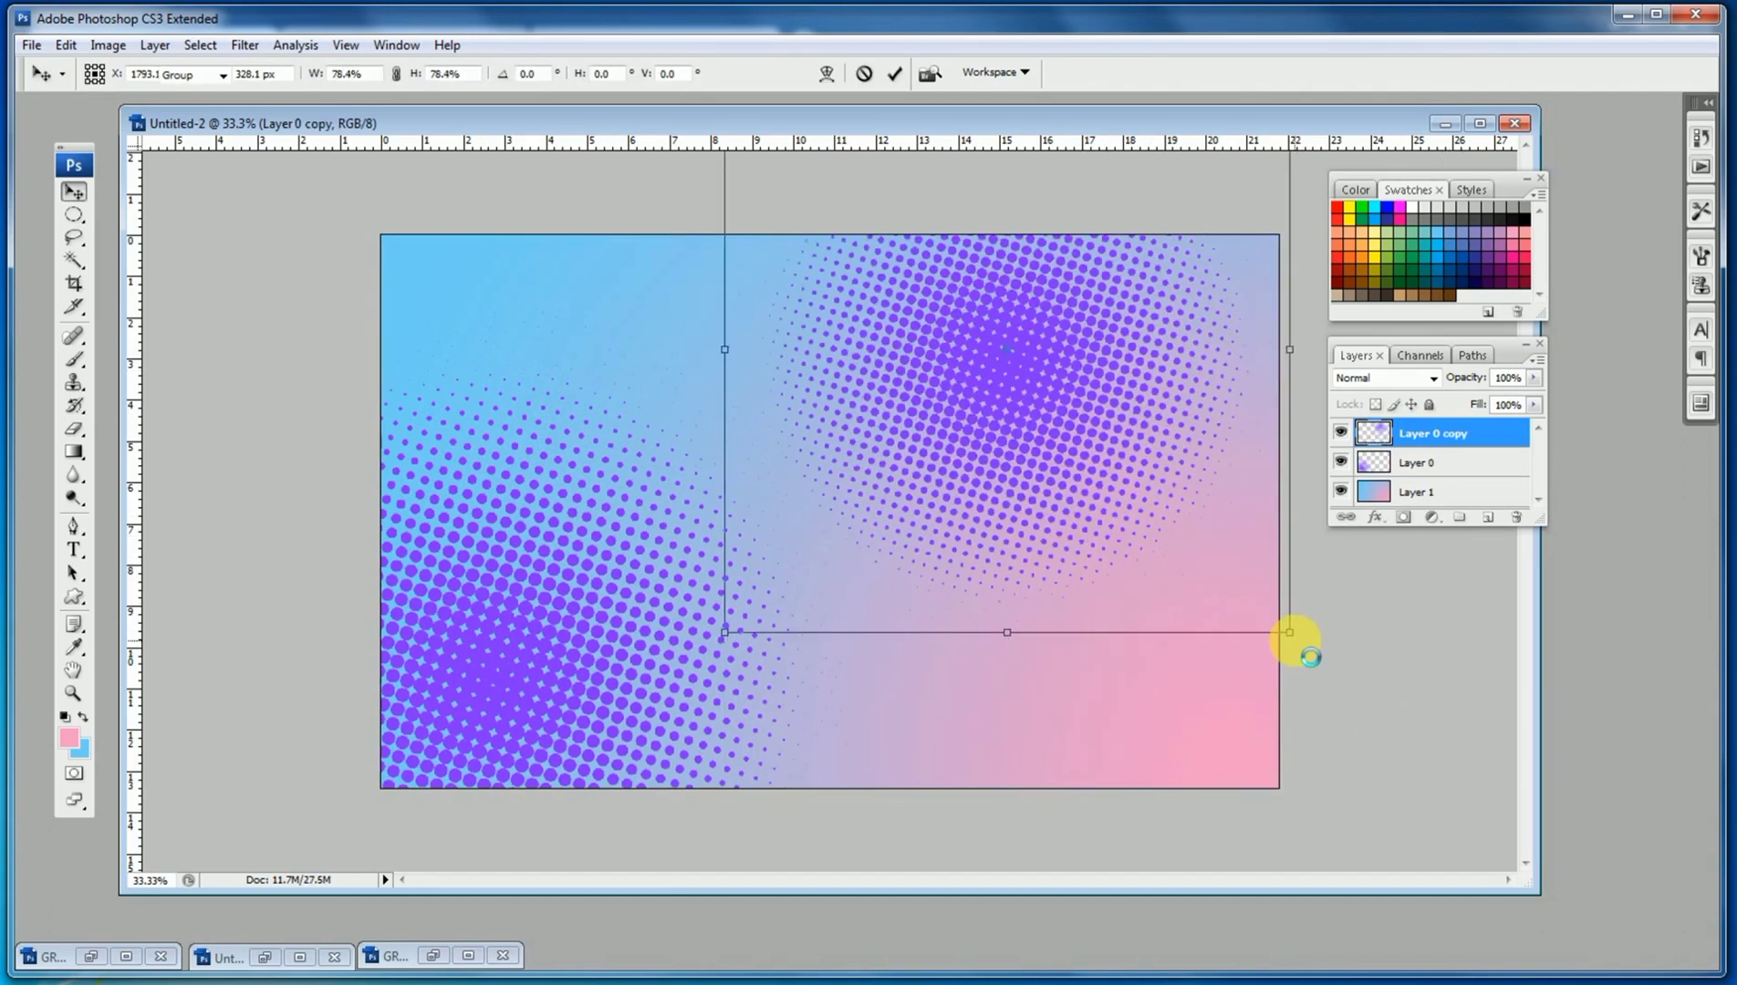
{"action": "left_click_drag", "start_coordinate": [1049, 408], "coordinate": [1261, 318]}
Shift the hue of the upper-right halftone circle by +44 with Hue/Saturation to make it magenta.
{"action": "left_click", "coordinate": [108, 45]}
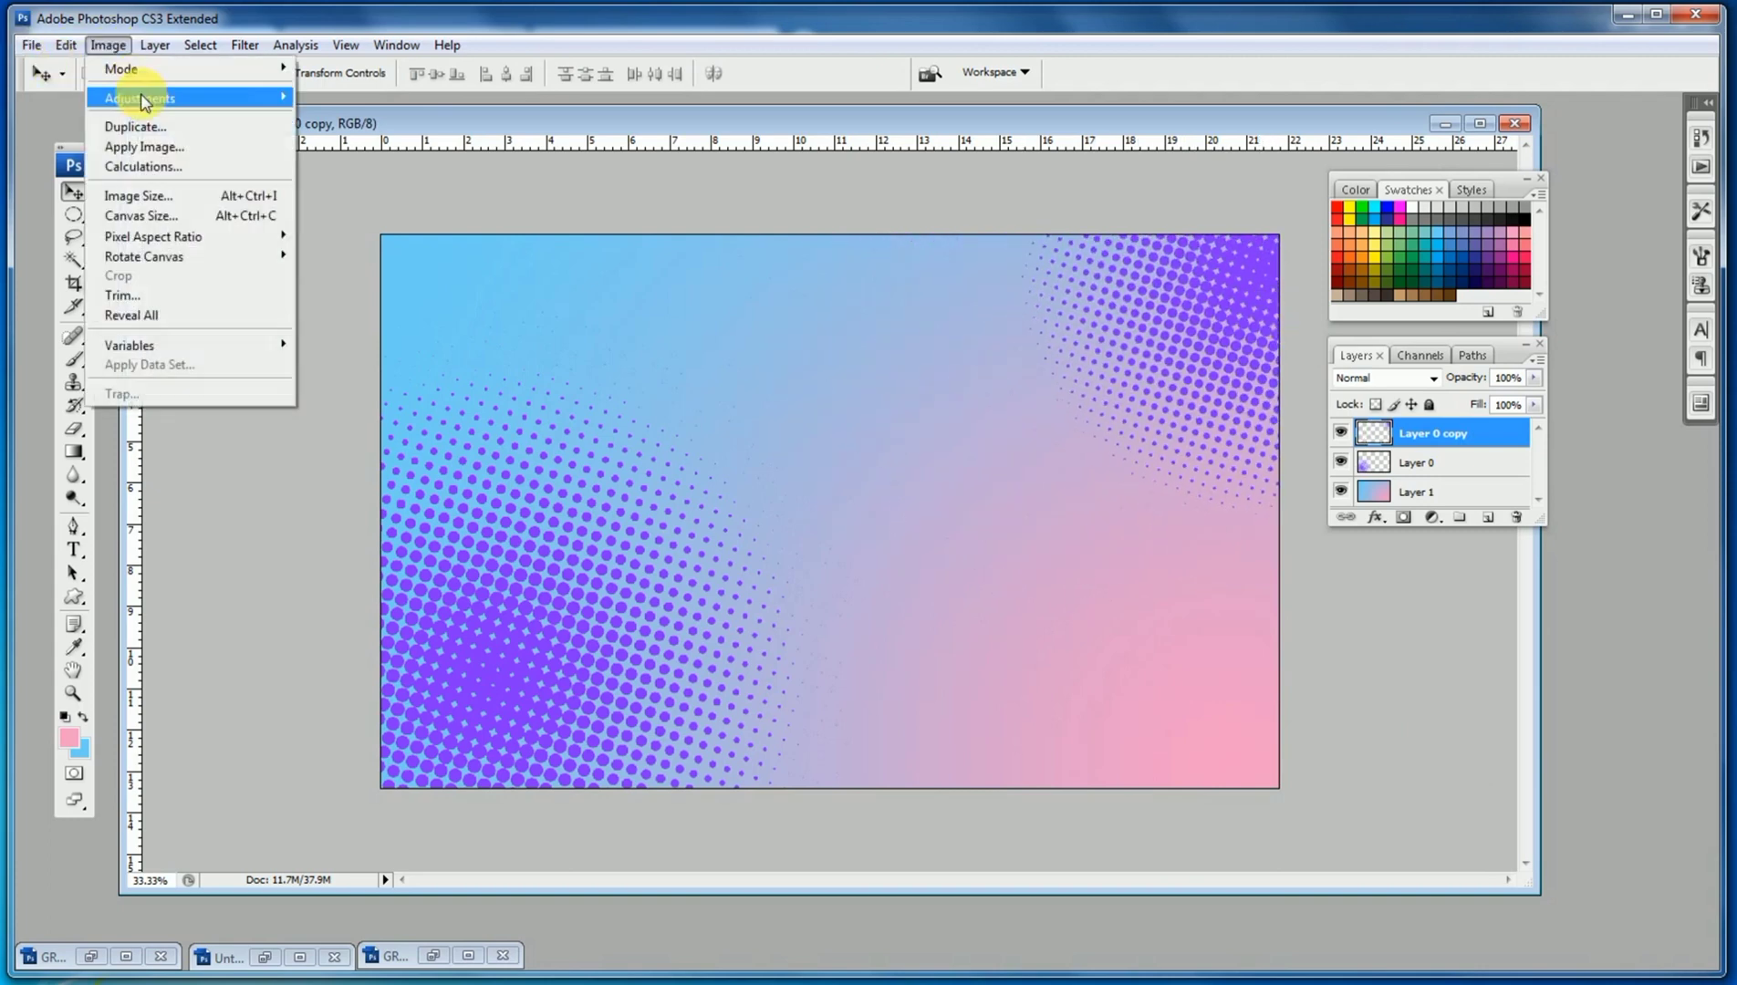
{"action": "mouse_move", "coordinate": [151, 101]}
{"action": "left_click", "coordinate": [346, 266]}
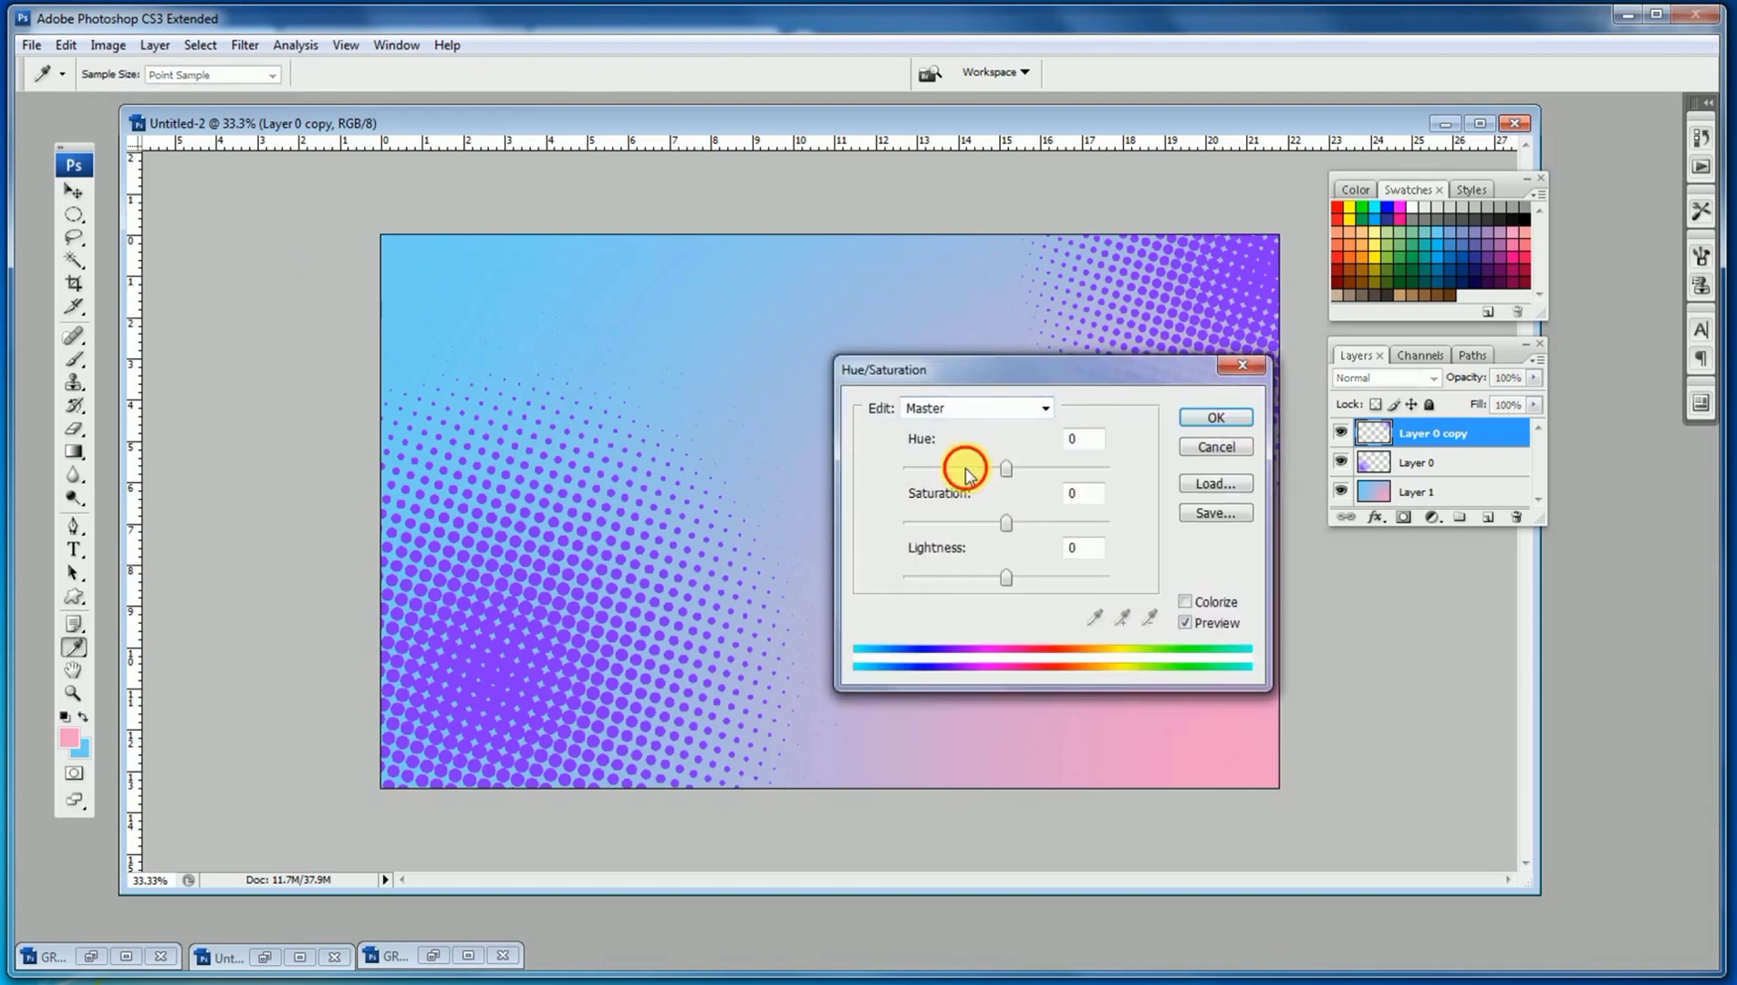
{"action": "left_click", "coordinate": [1052, 469]}
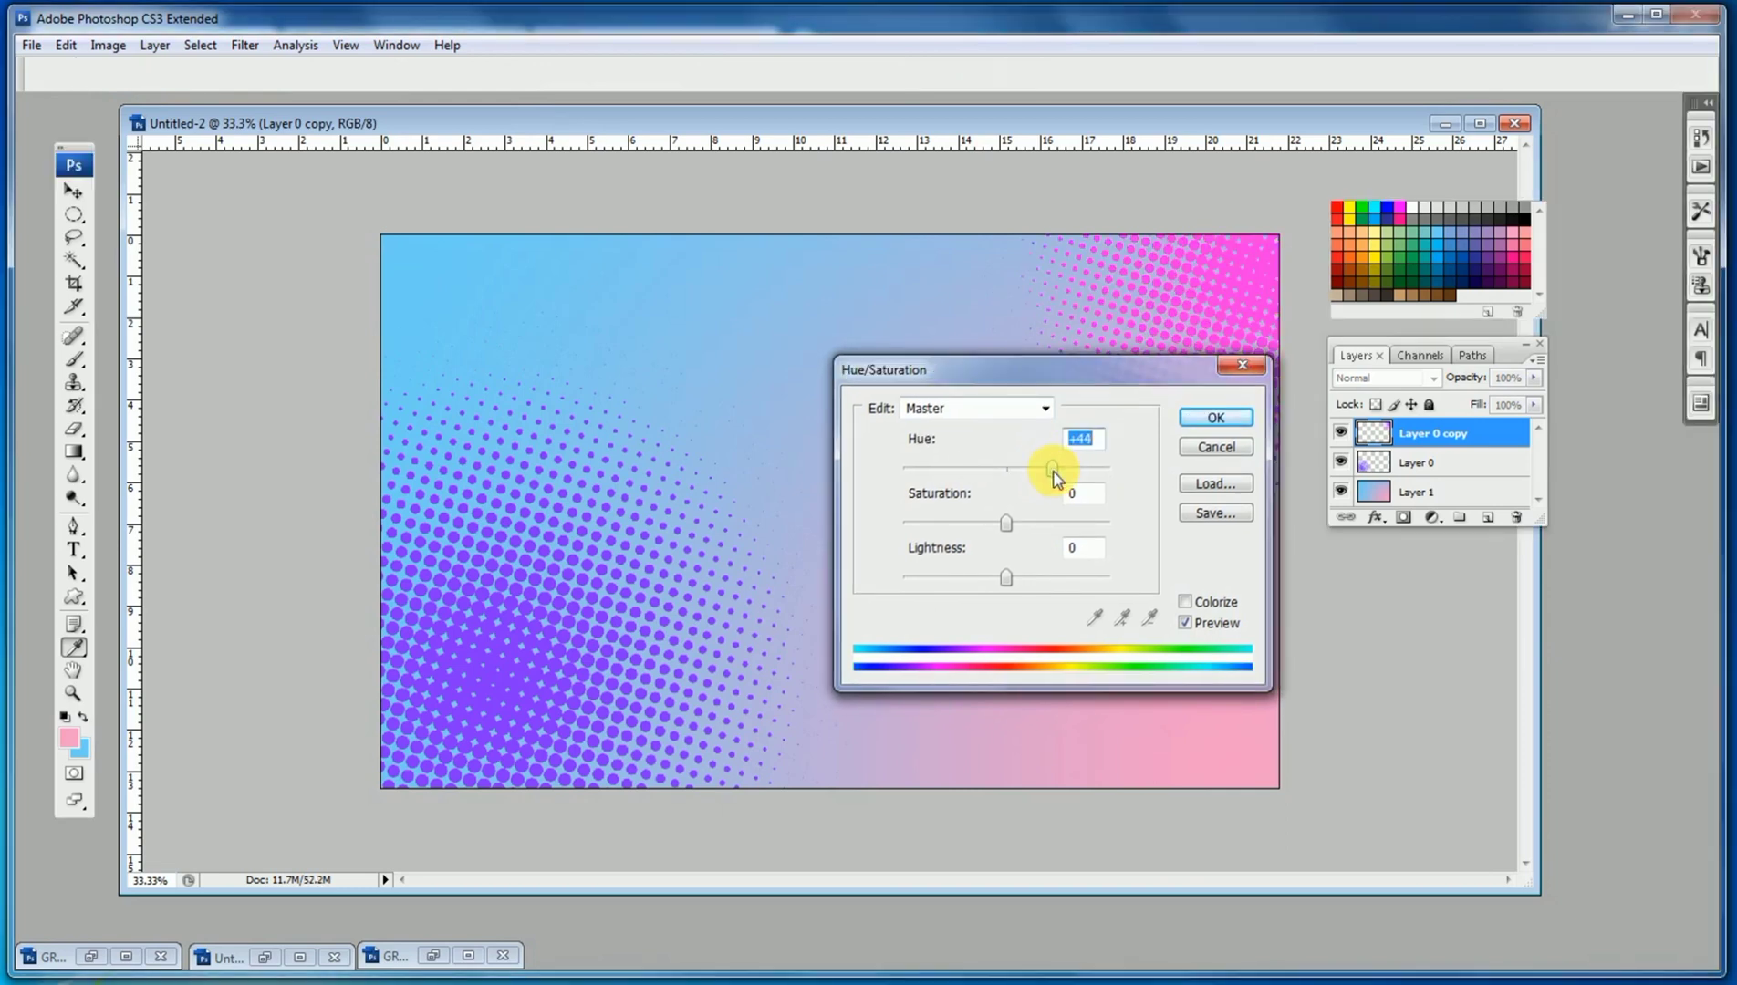
{"action": "left_click", "coordinate": [1216, 419]}
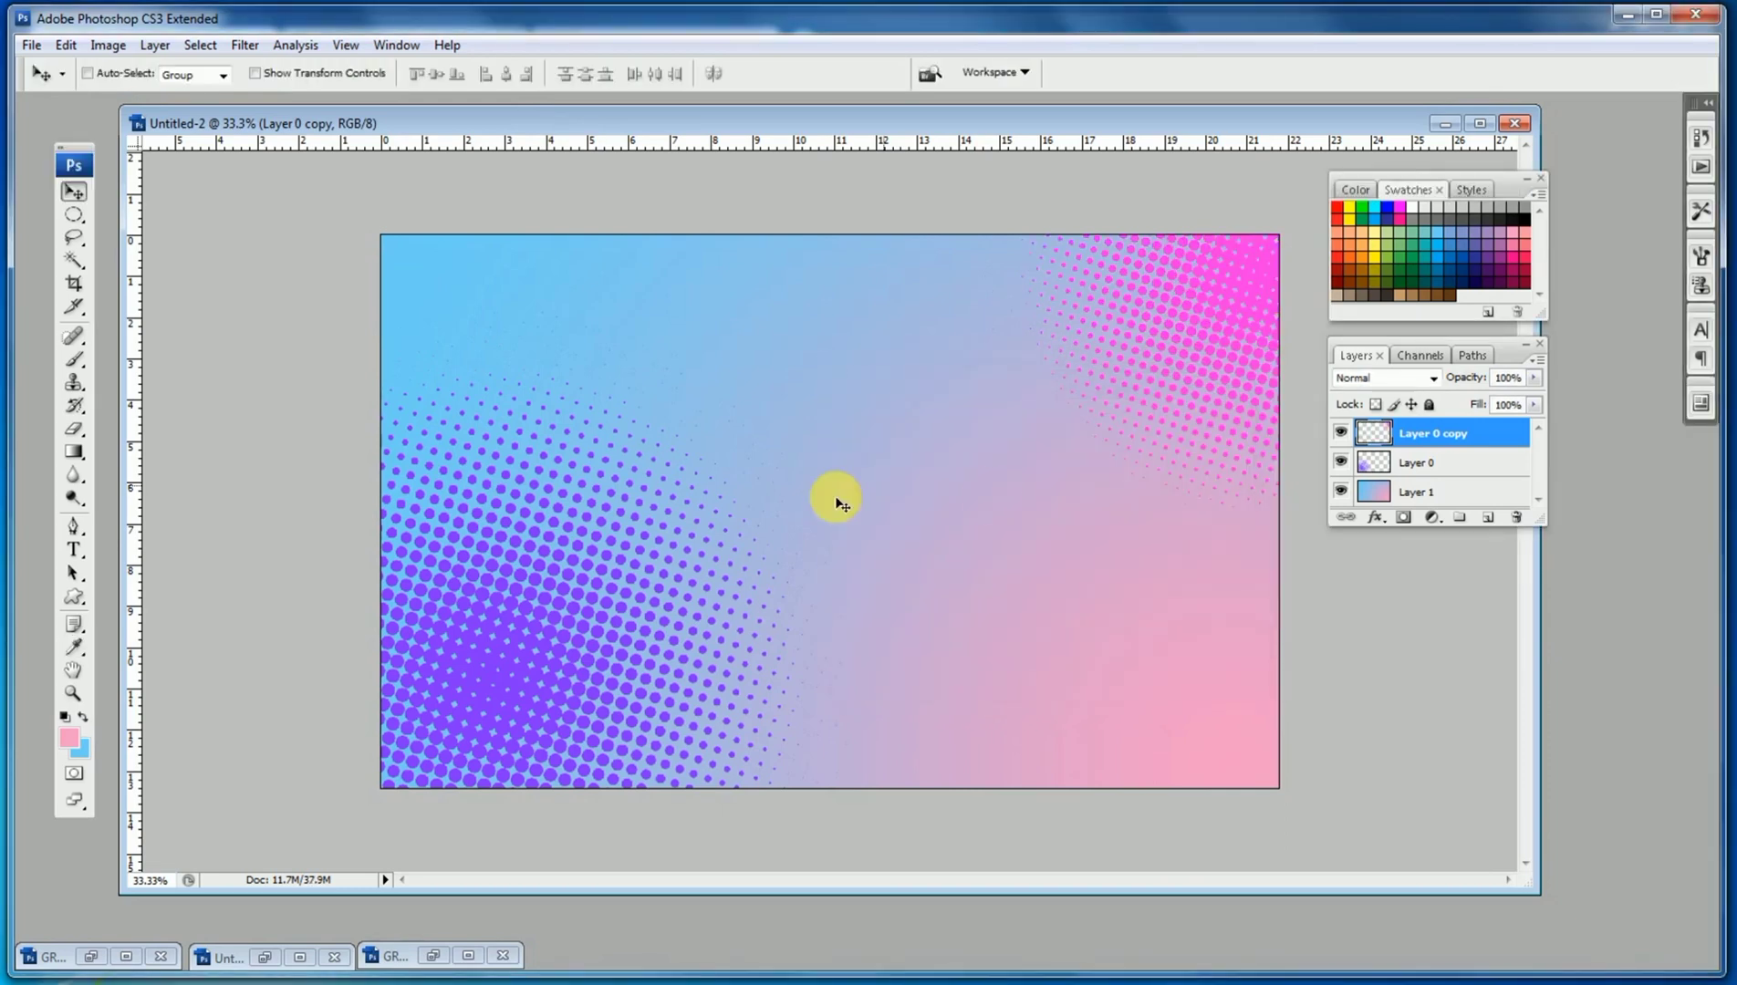
Duplicate the violet halftone circle on Layer 0 into the canvas centre and turn the copy white with Curves.
{"action": "left_click", "coordinate": [517, 645], "text": "ctrl"}
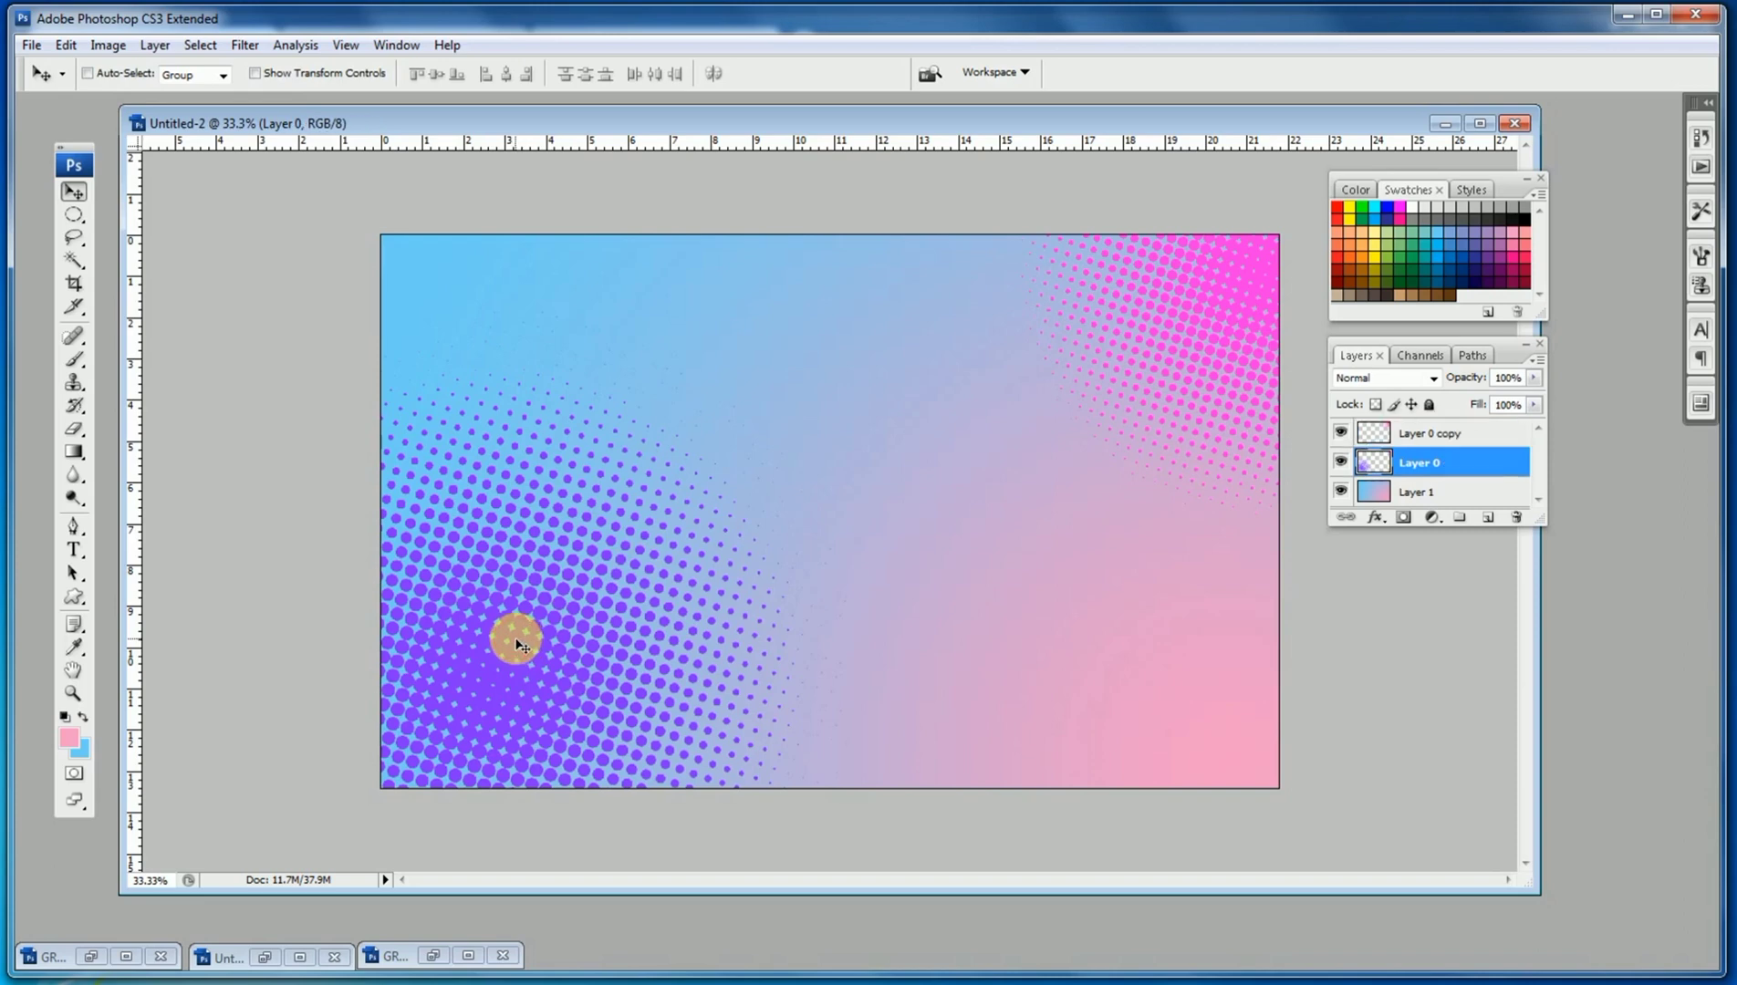
{"action": "left_click_drag", "start_coordinate": [516, 645], "coordinate": [864, 490]}
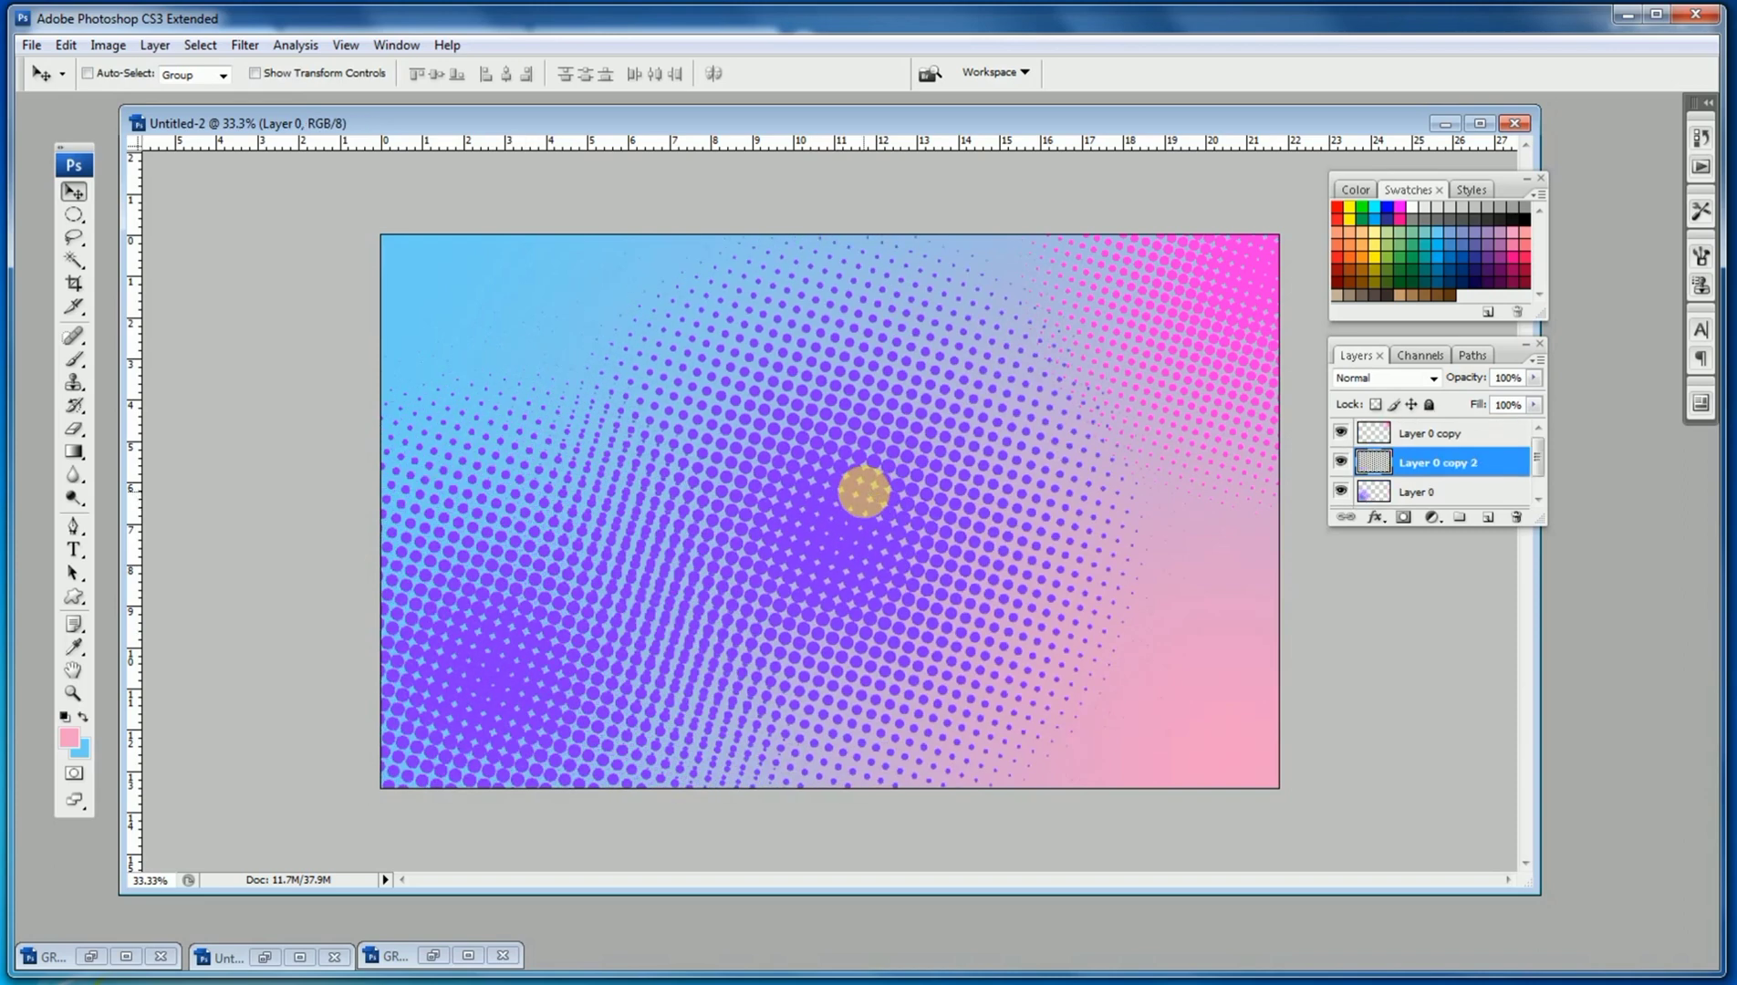
{"action": "key", "text": "ctrl+m"}
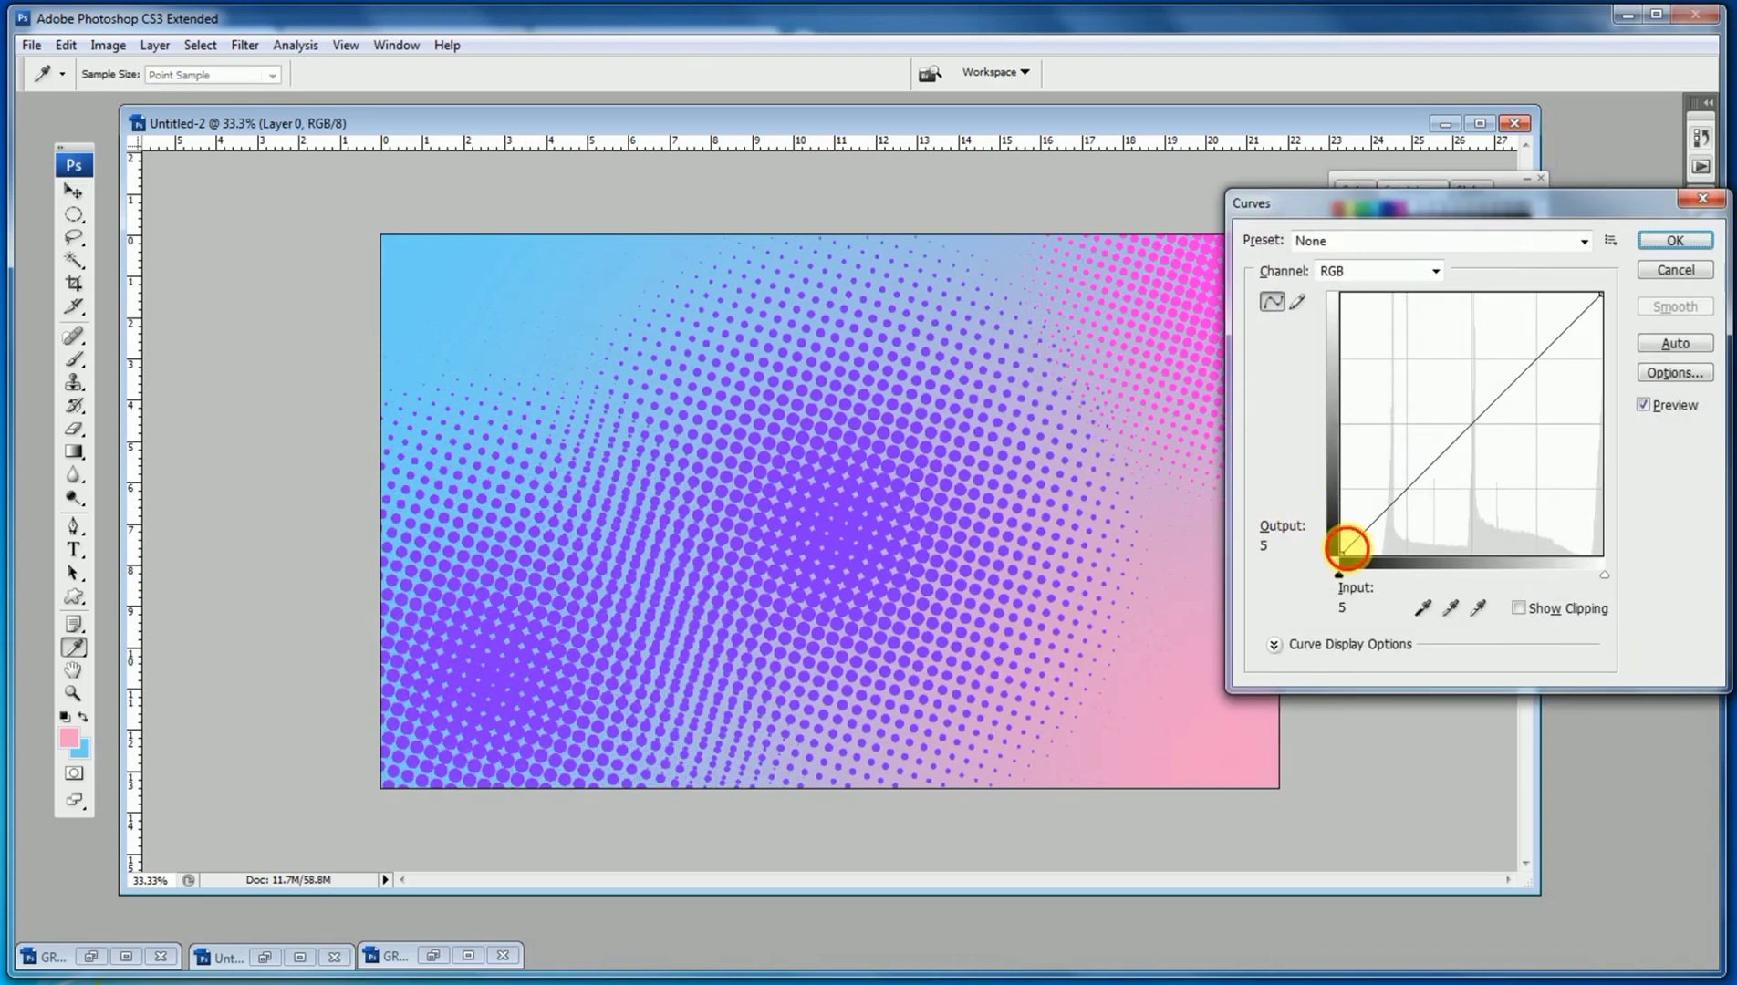
{"action": "left_click_drag", "start_coordinate": [1347, 547], "coordinate": [1314, 229]}
{"action": "left_click", "coordinate": [1675, 240]}
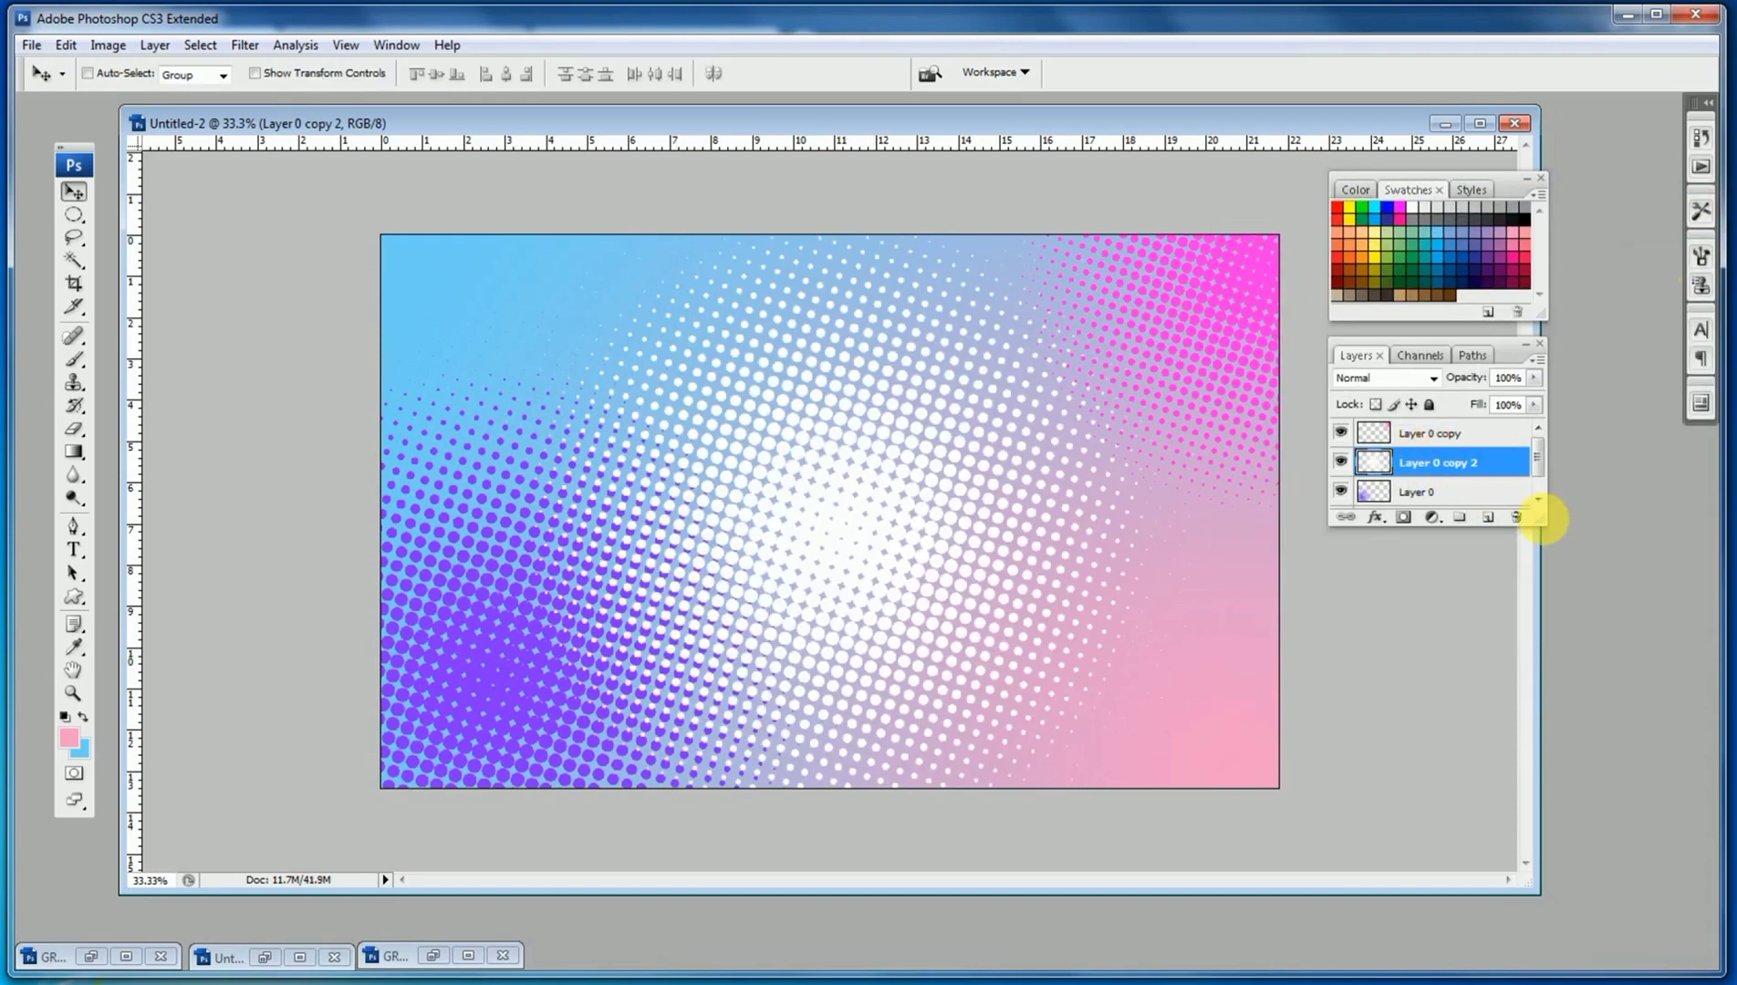
Place the white halftone layer beneath Layer 0 and shift it toward the canvas's upper-left area.
{"action": "left_click_drag", "start_coordinate": [1541, 518], "coordinate": [1571, 661]}
{"action": "left_click_drag", "start_coordinate": [1466, 454], "coordinate": [1443, 507]}
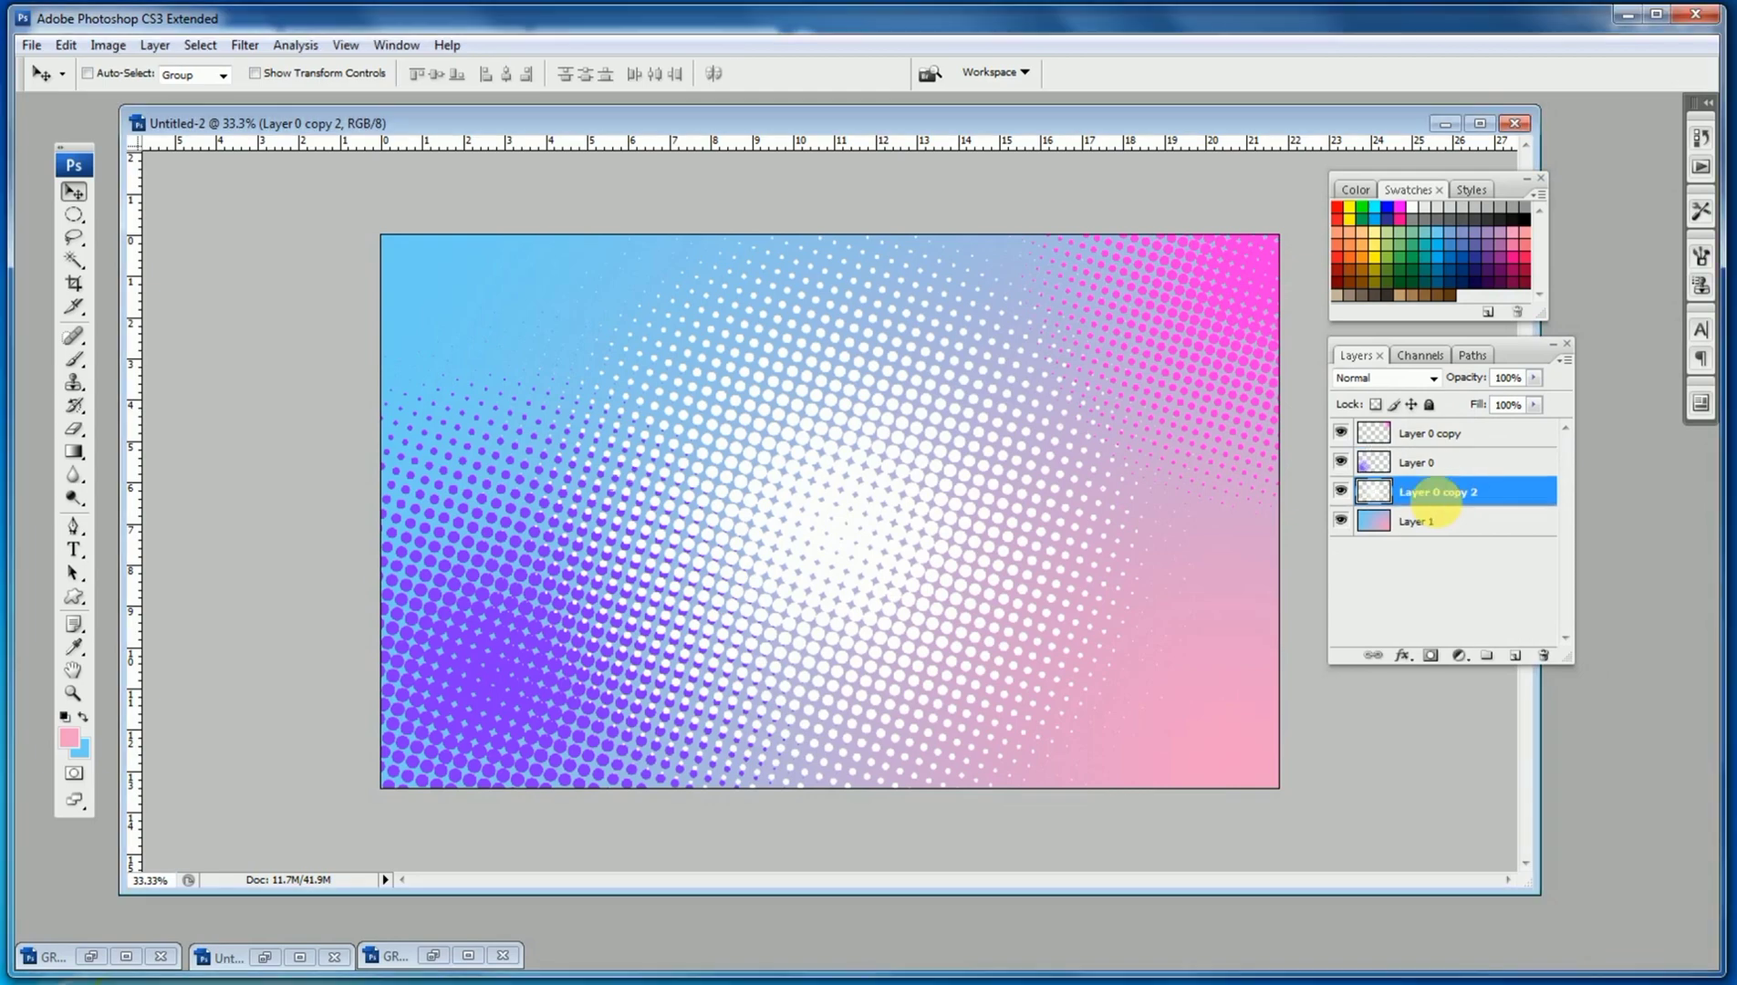
{"action": "left_click_drag", "start_coordinate": [1000, 547], "coordinate": [792, 394]}
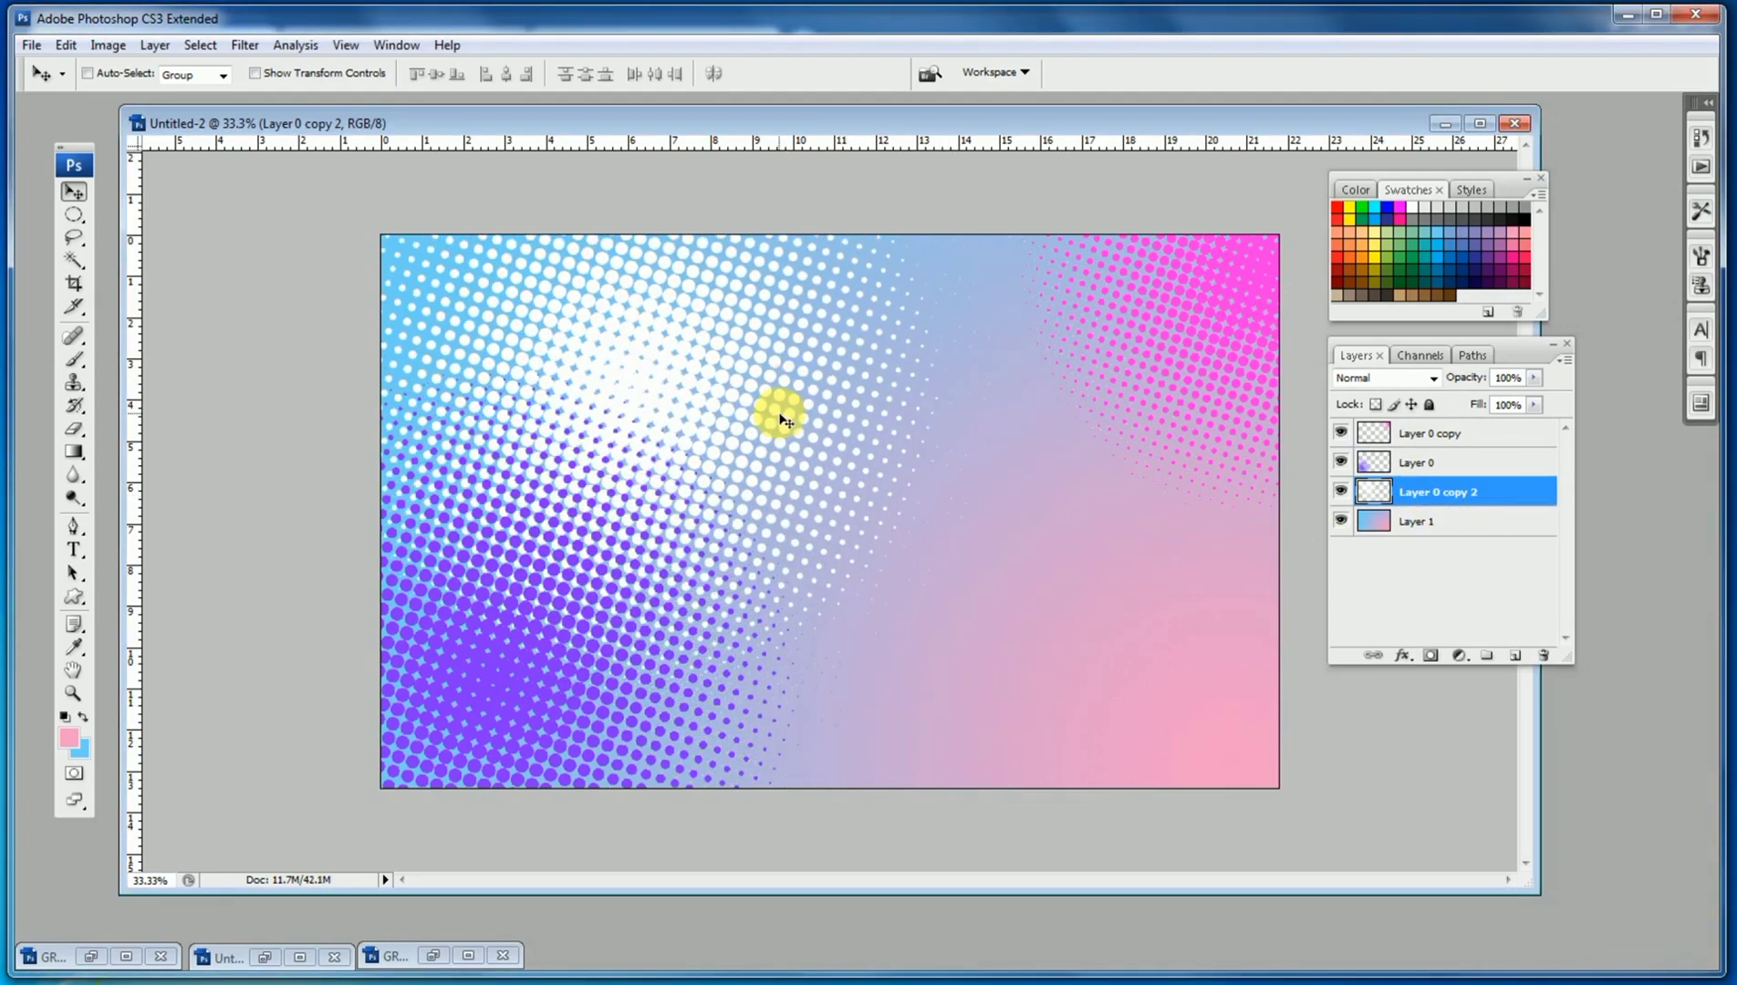
Enlarge the white halftone circle toward the lower right and nudge it slightly up and to the right.
{"action": "key", "text": "ctrl+t"}
{"action": "left_click_drag", "start_coordinate": [1027, 750], "coordinate": [1191, 876]}
{"action": "key", "text": "Return"}
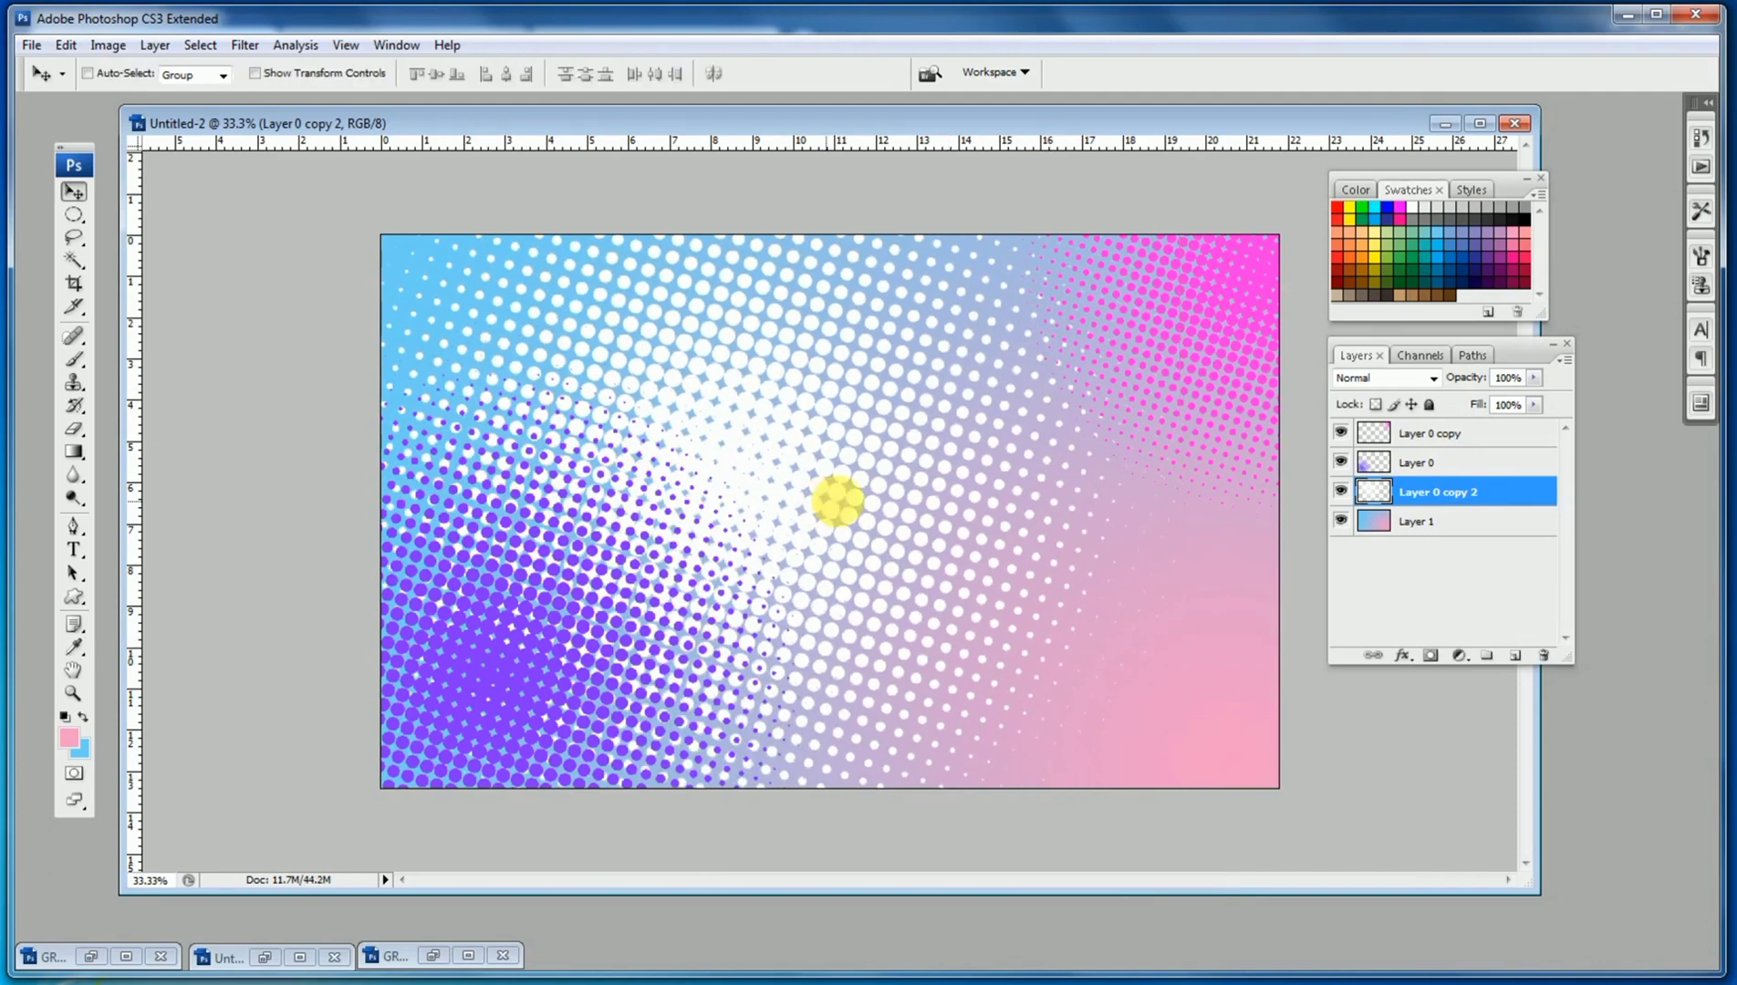
{"action": "left_click_drag", "start_coordinate": [837, 500], "coordinate": [847, 480]}
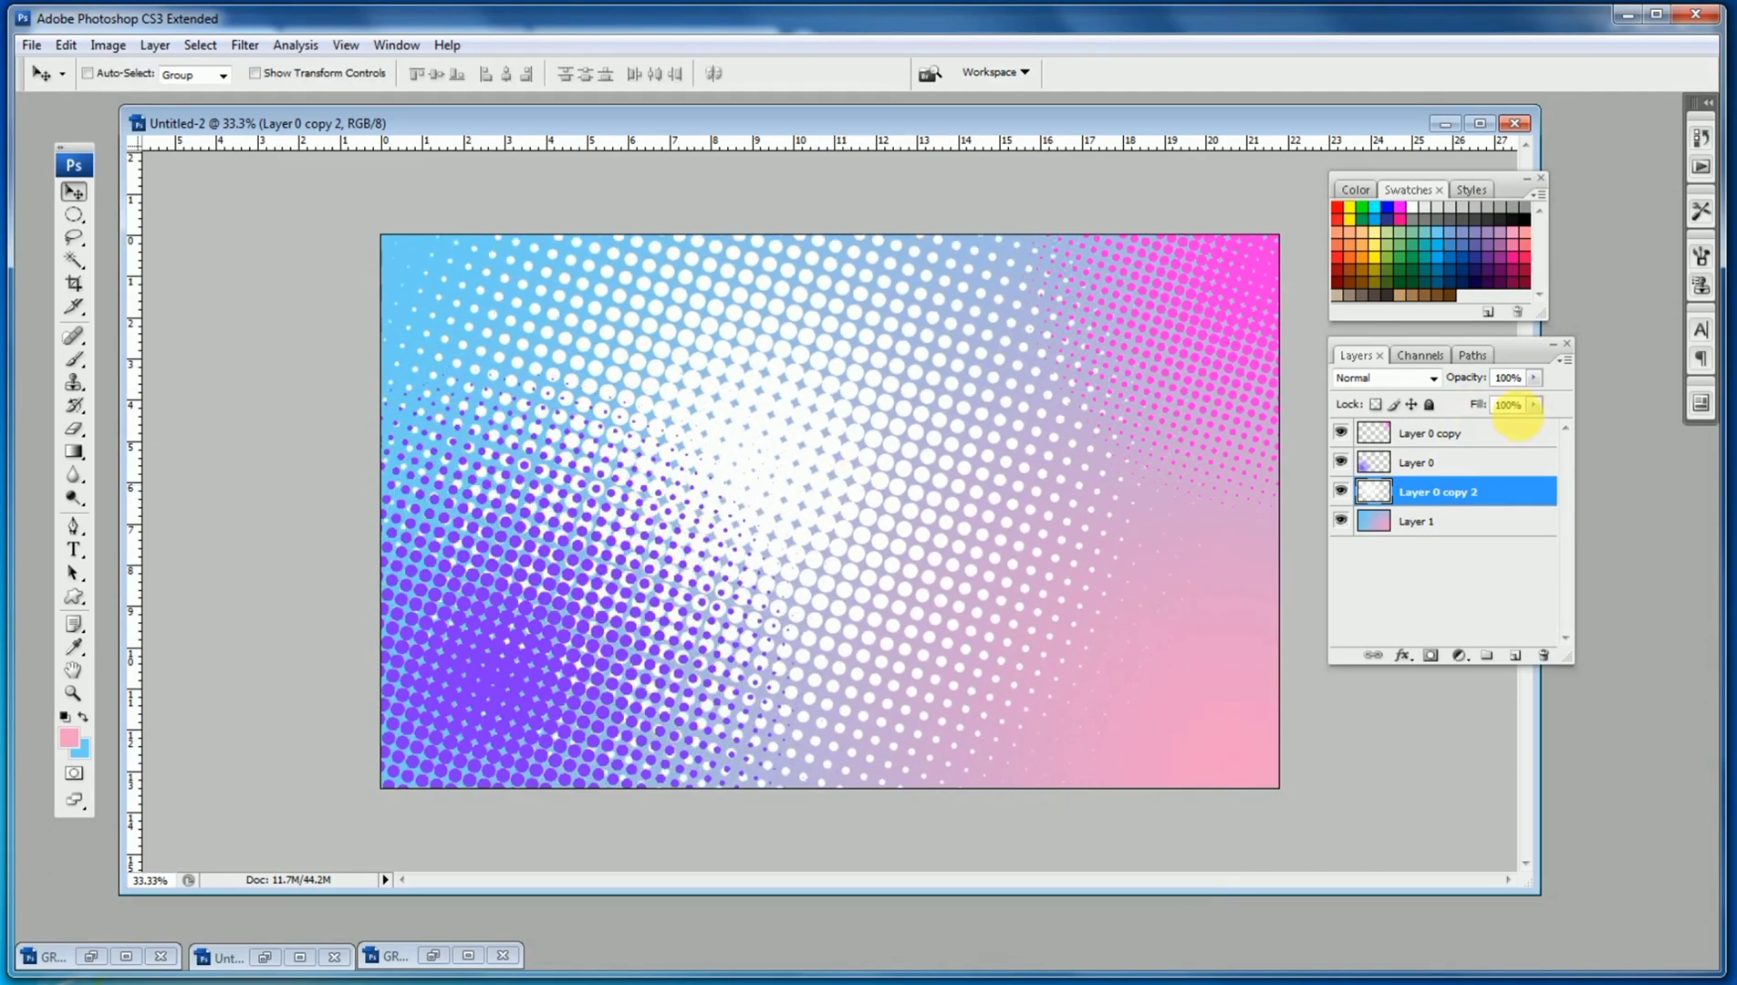
Set the white halftone layer's fill to 72% and place a duplicate of it offset toward the canvas's lower right.
{"action": "left_click", "coordinate": [1537, 405]}
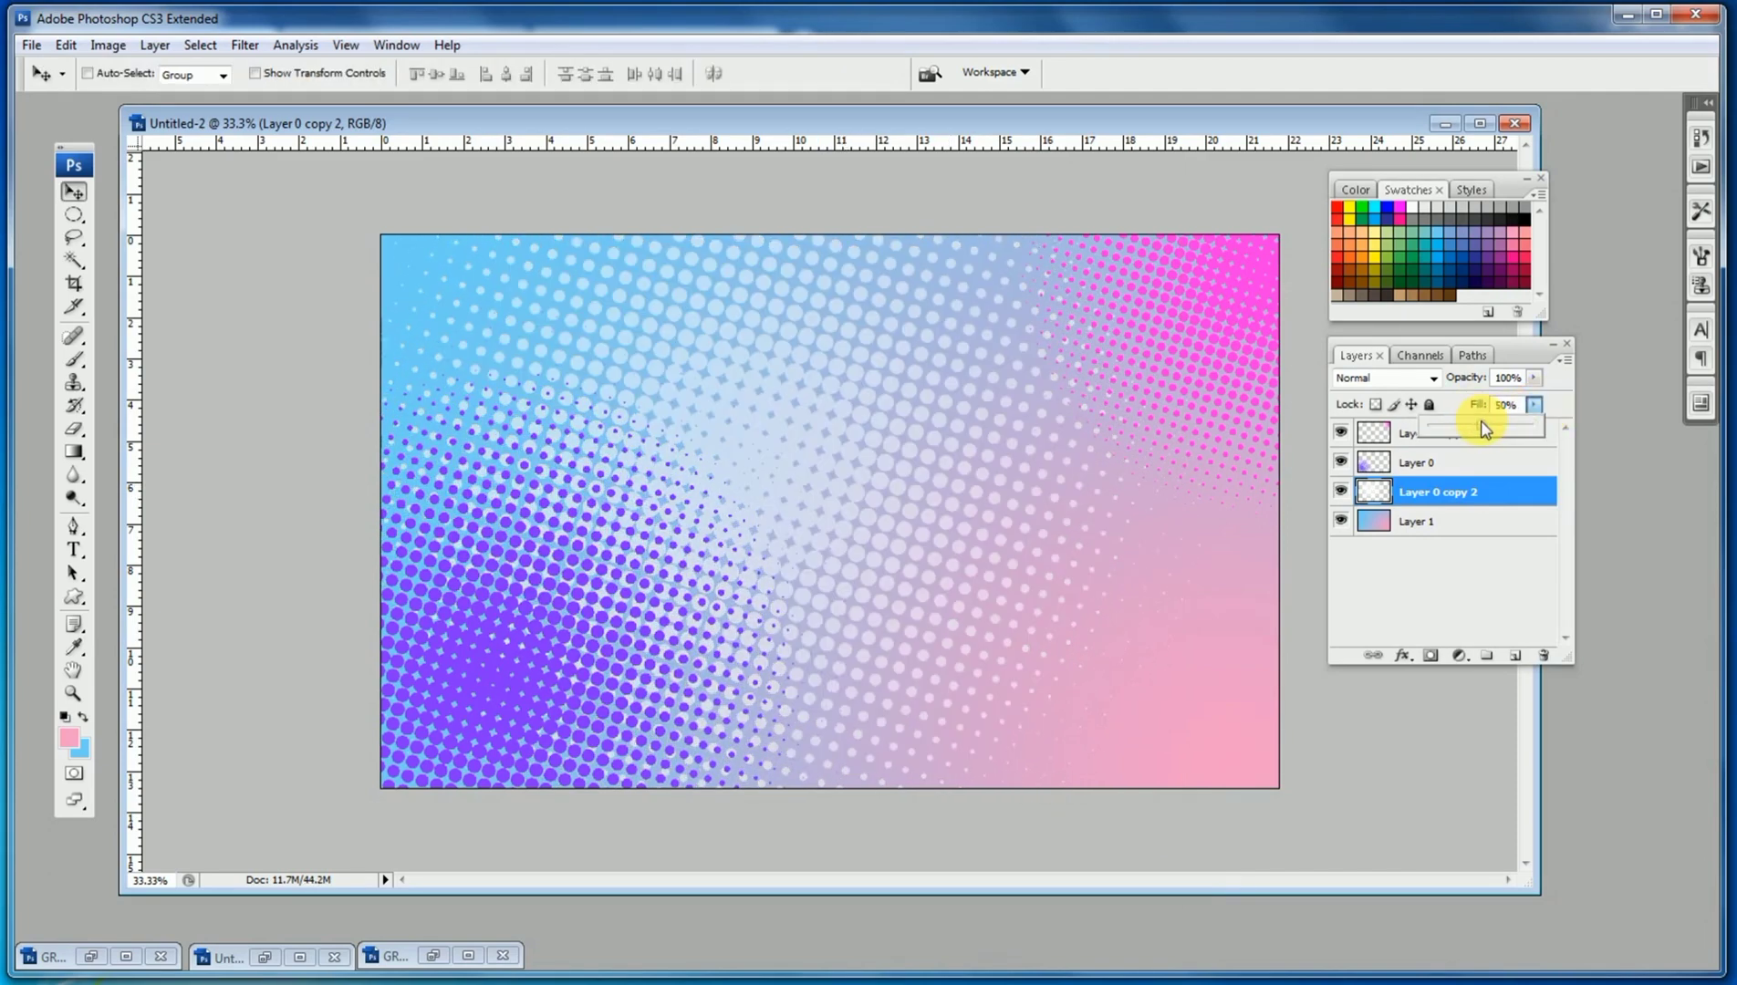
{"action": "left_click_drag", "start_coordinate": [1492, 425], "coordinate": [1498, 425]}
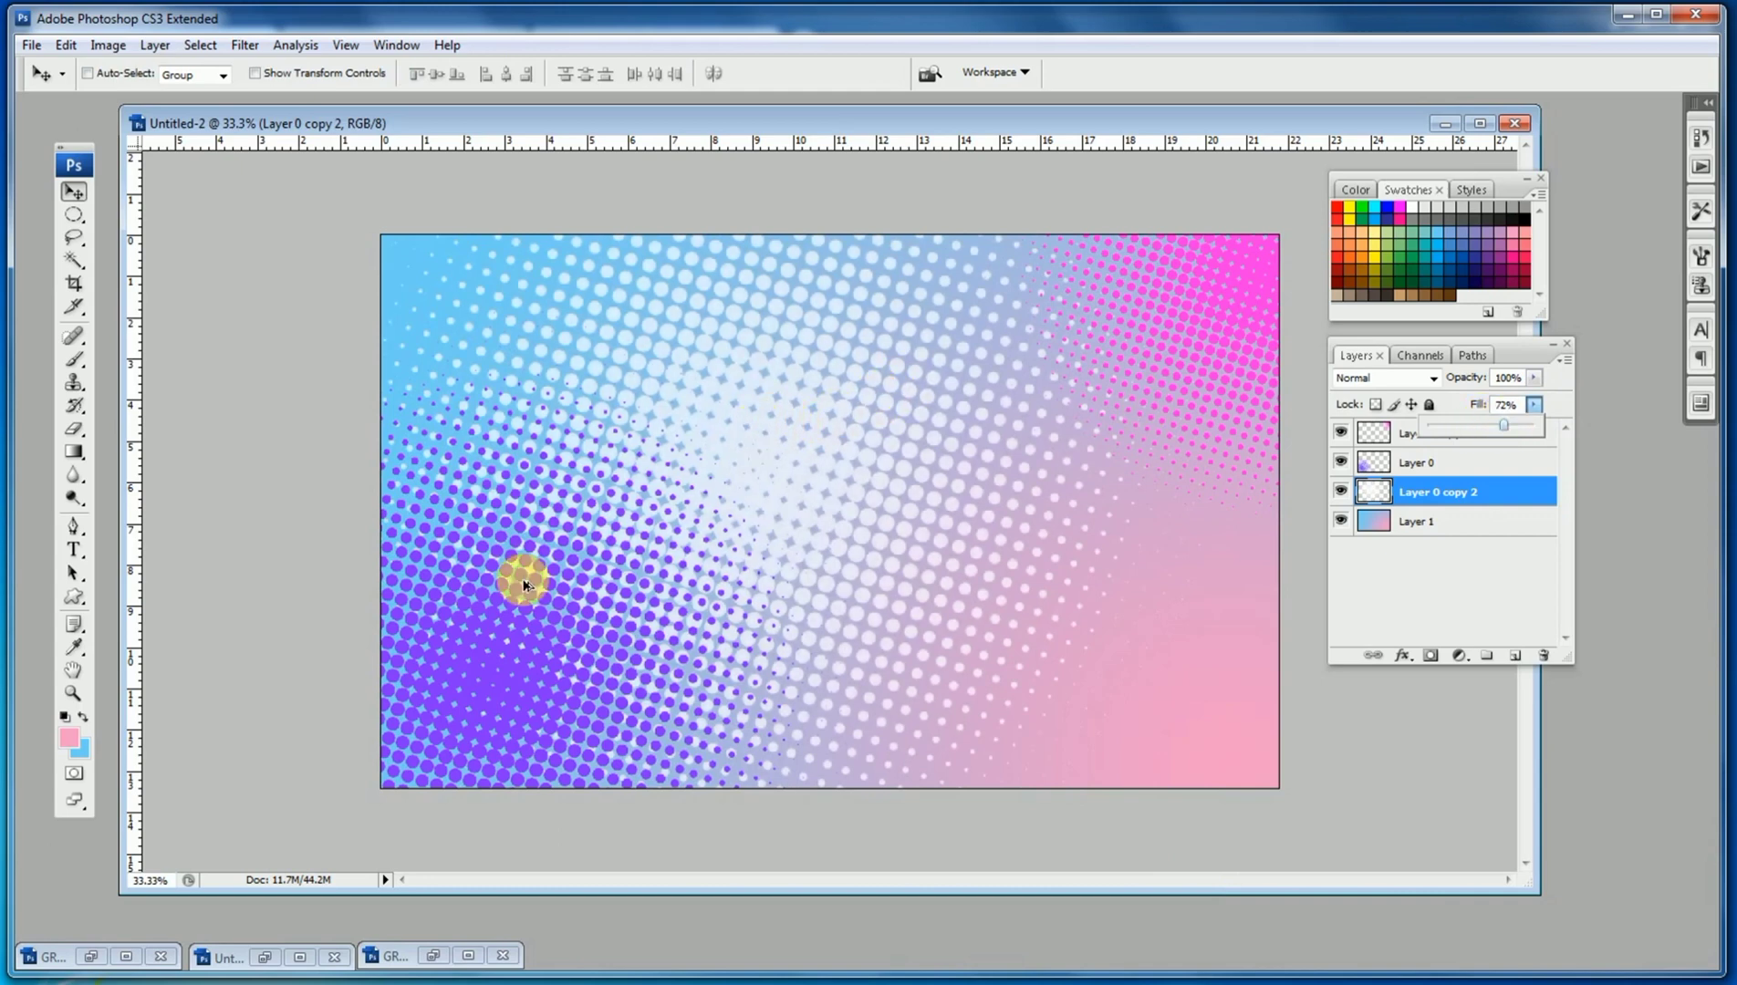
{"action": "left_click_drag", "start_coordinate": [712, 387], "coordinate": [936, 492]}
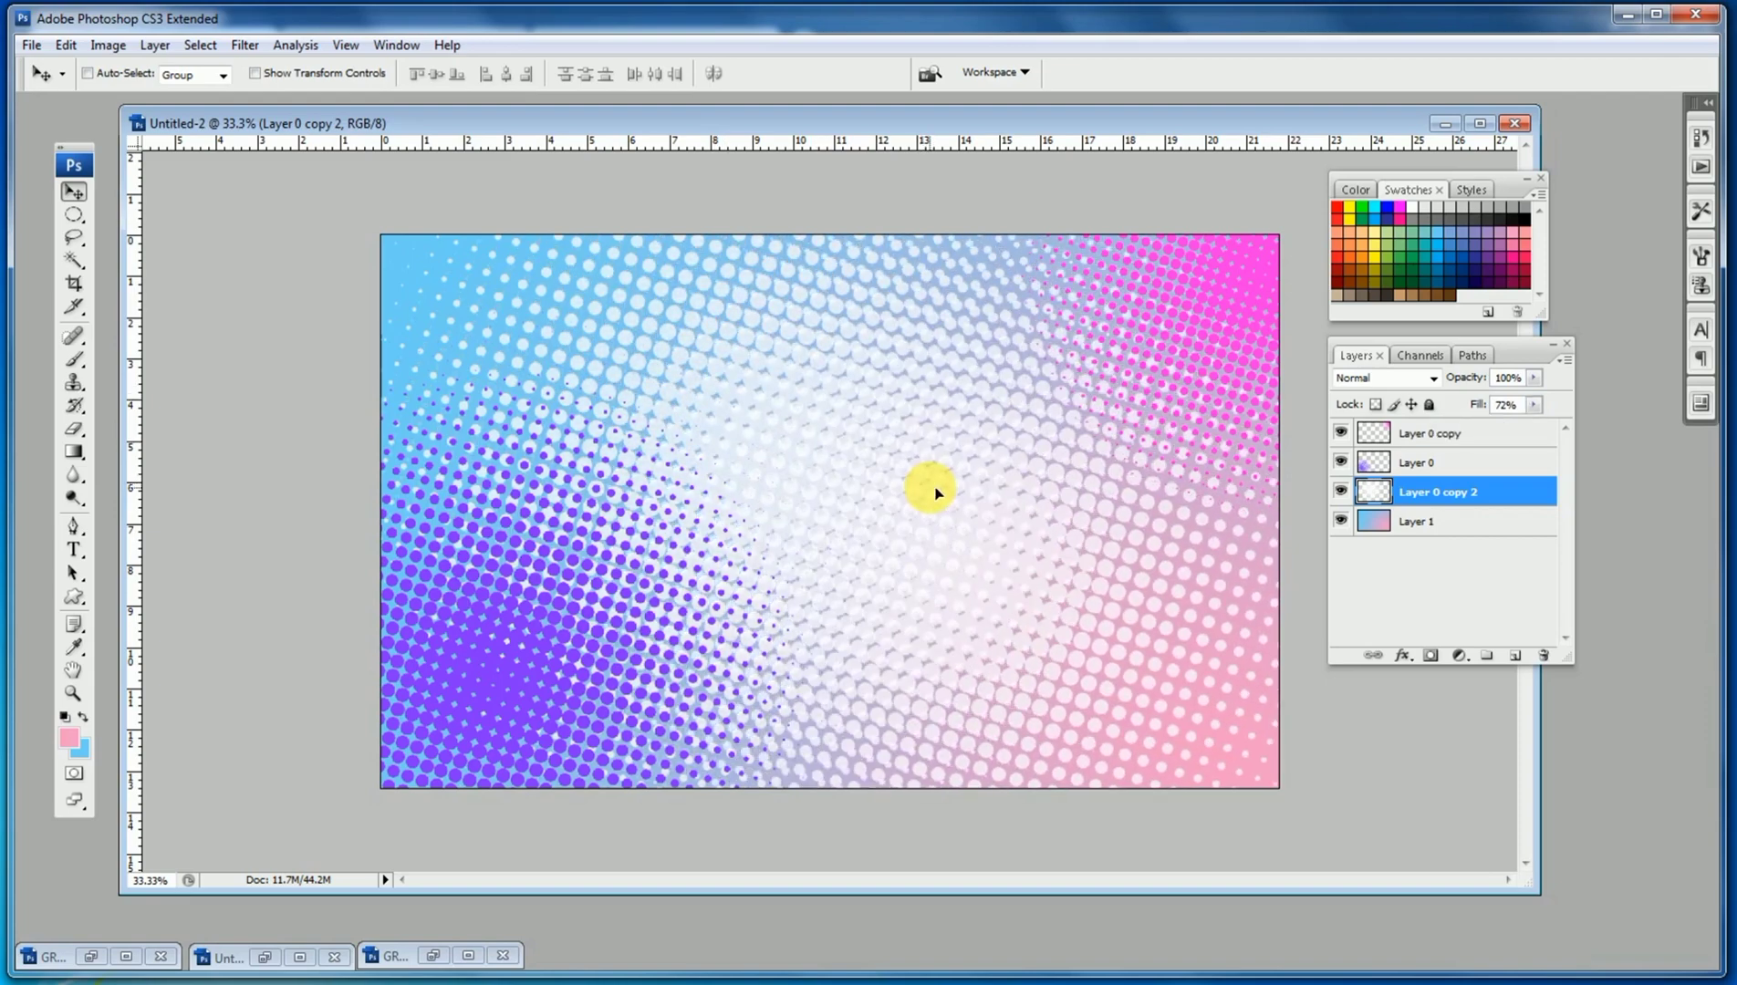
{"action": "key", "text": "ctrl+j"}
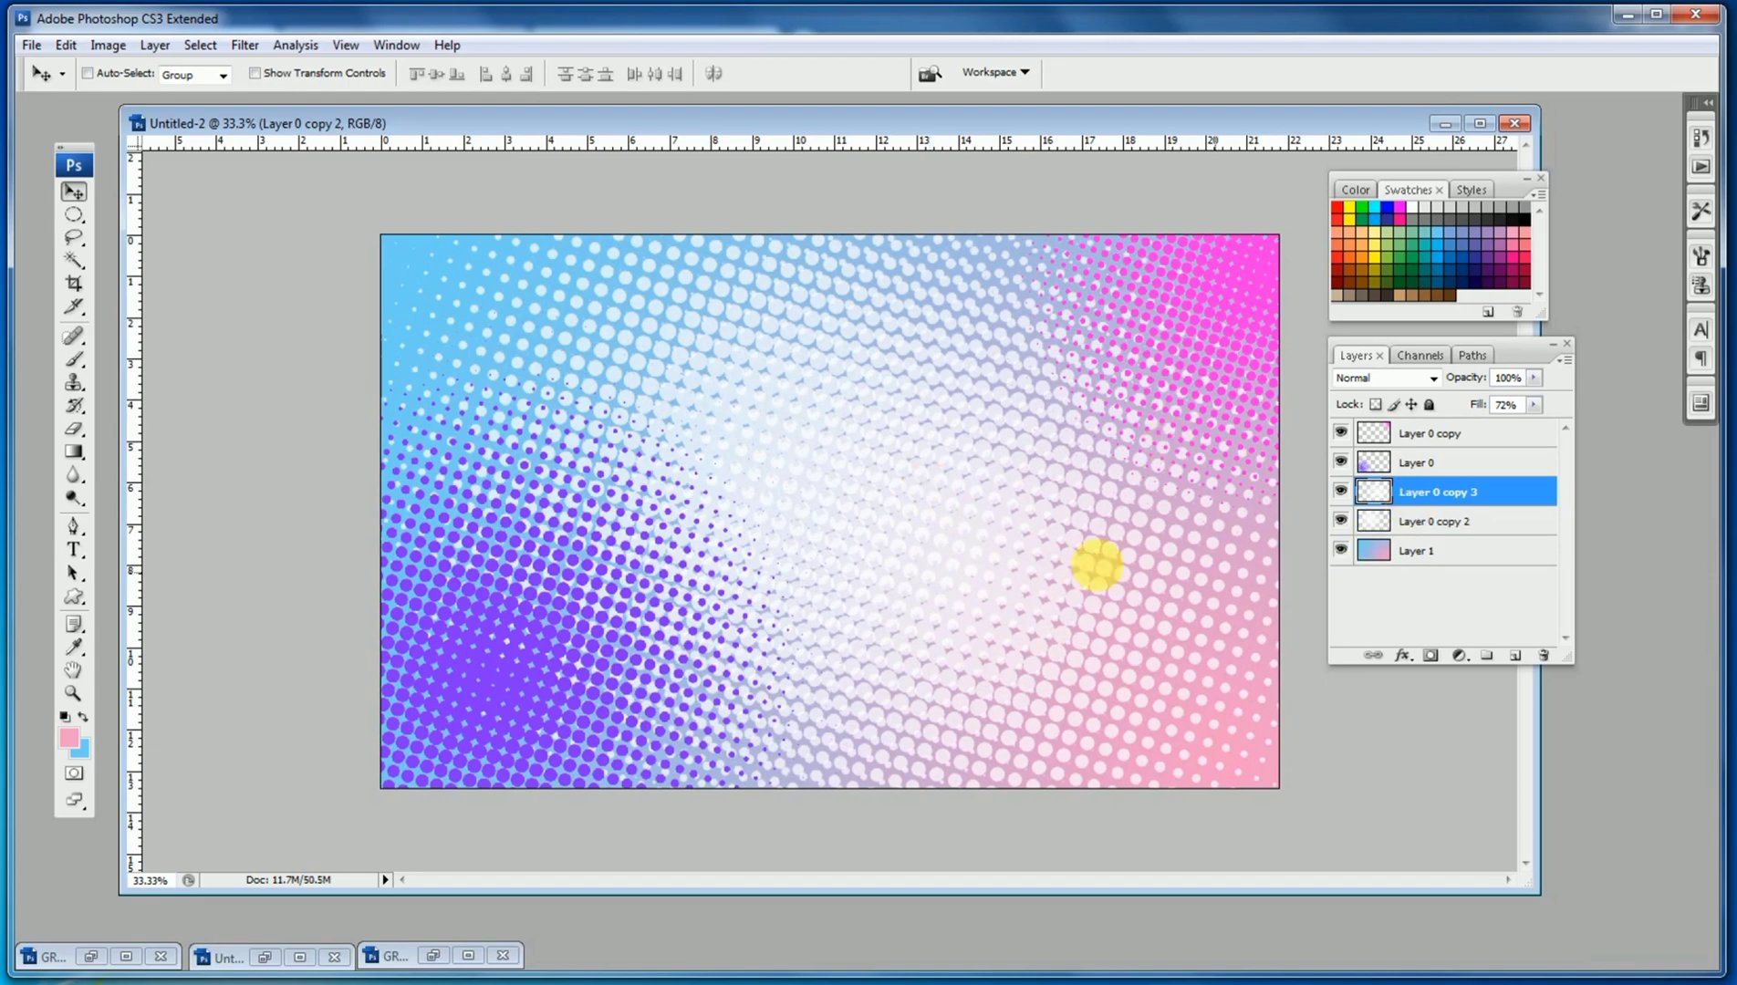